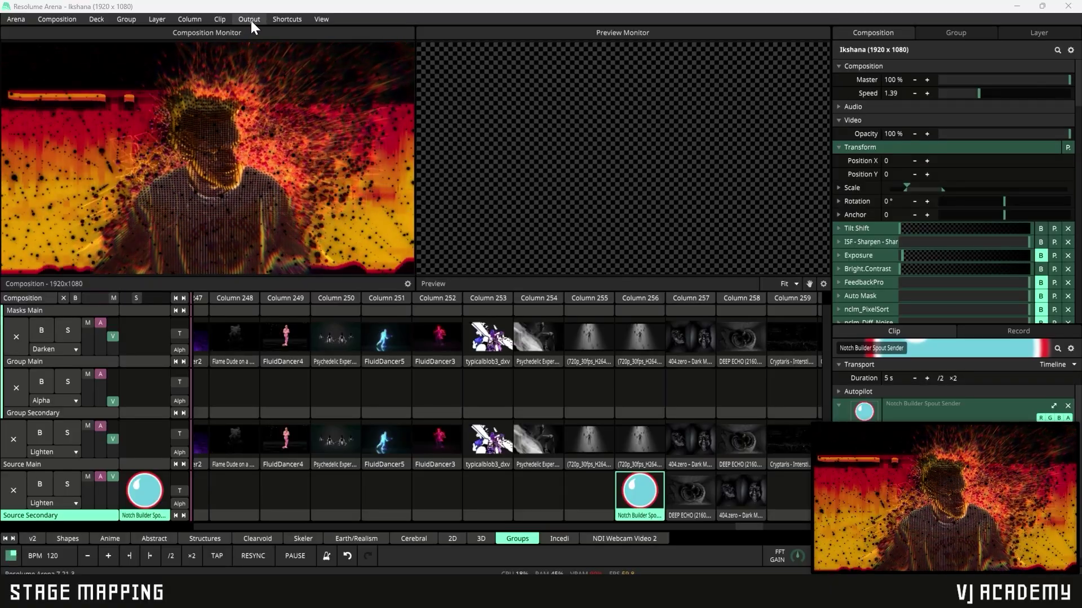
Open the Output menu from the top menu bar
left_click(251, 20)
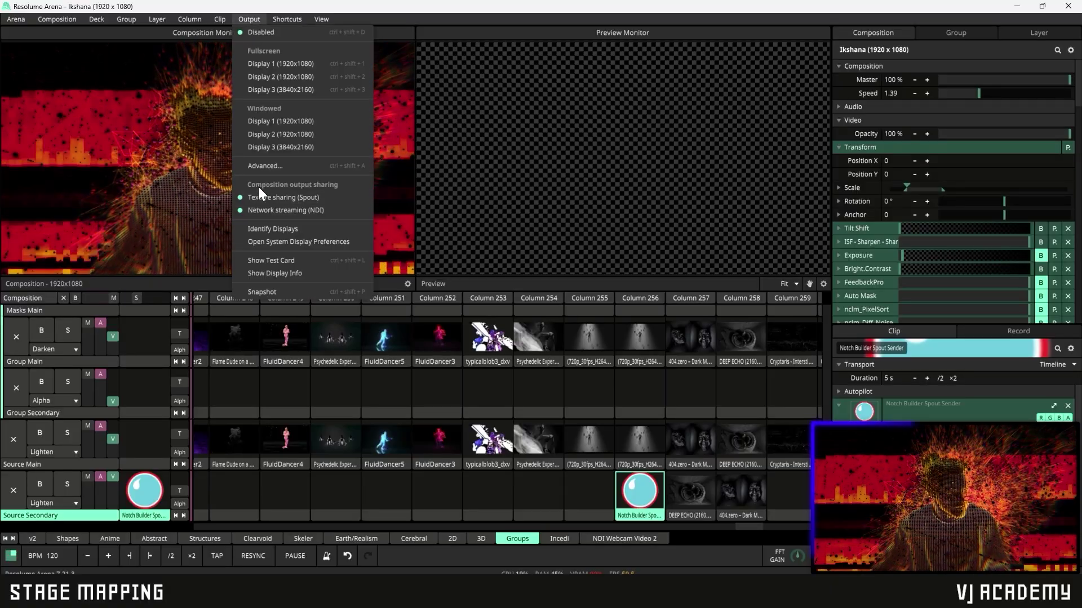
Open Advanced Output for Screen 1 and show the Resolume test card instead of the composition
left_click(263, 168)
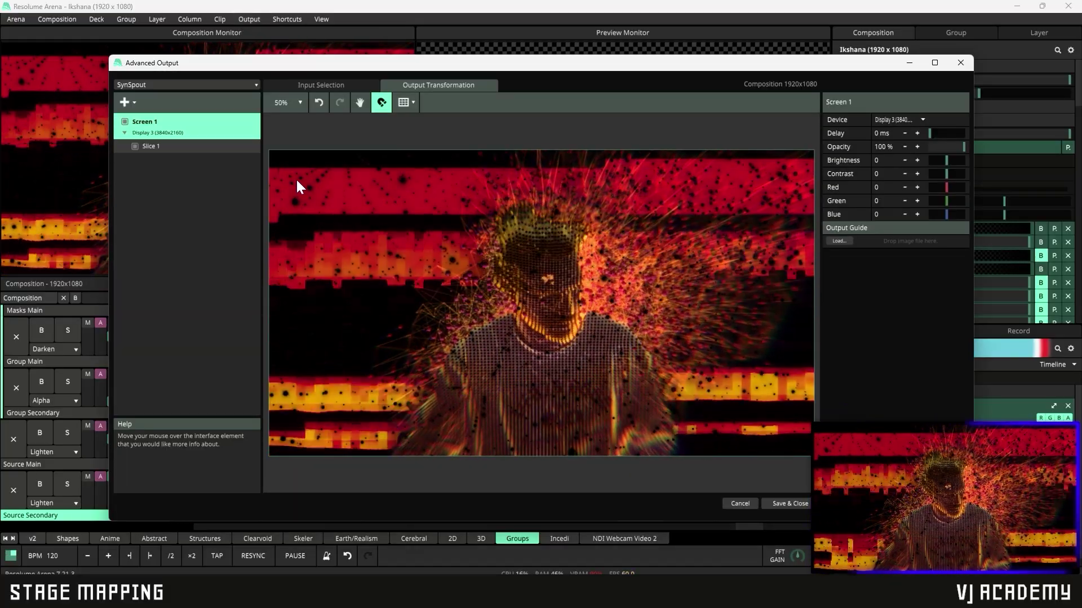
scroll(297, 186, "down", 4)
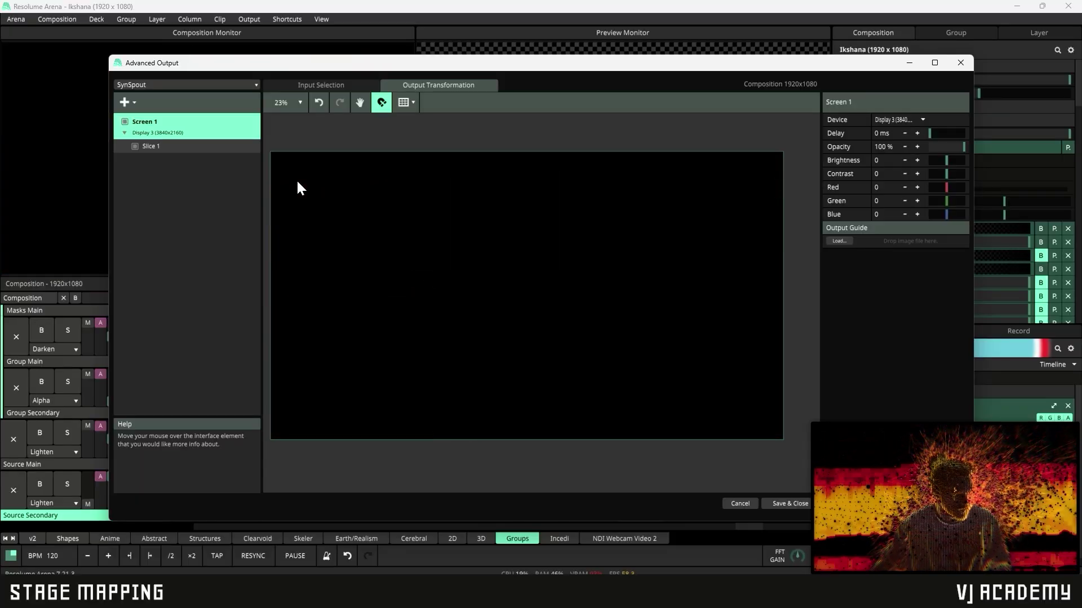
left_click(255, 20)
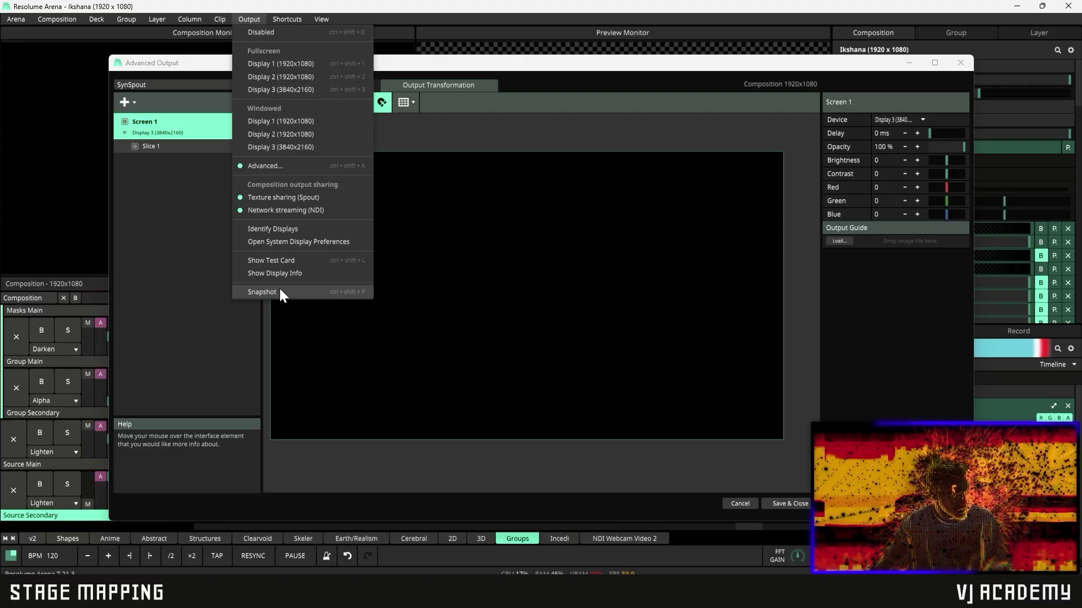
left_click(286, 258)
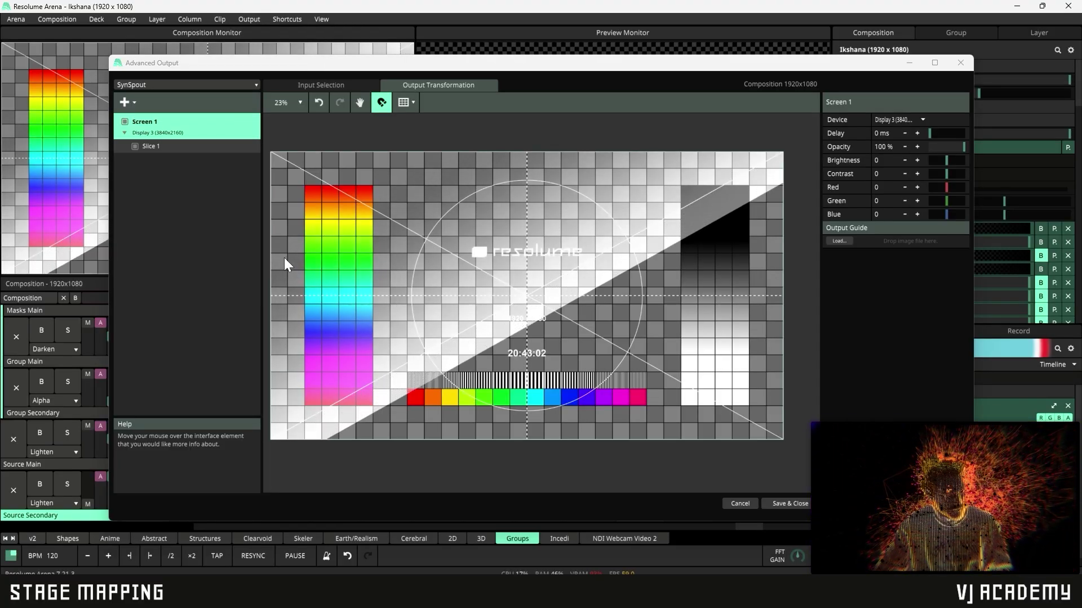
Scroll within the Advanced Output window
scroll(428, 293, "down", 1)
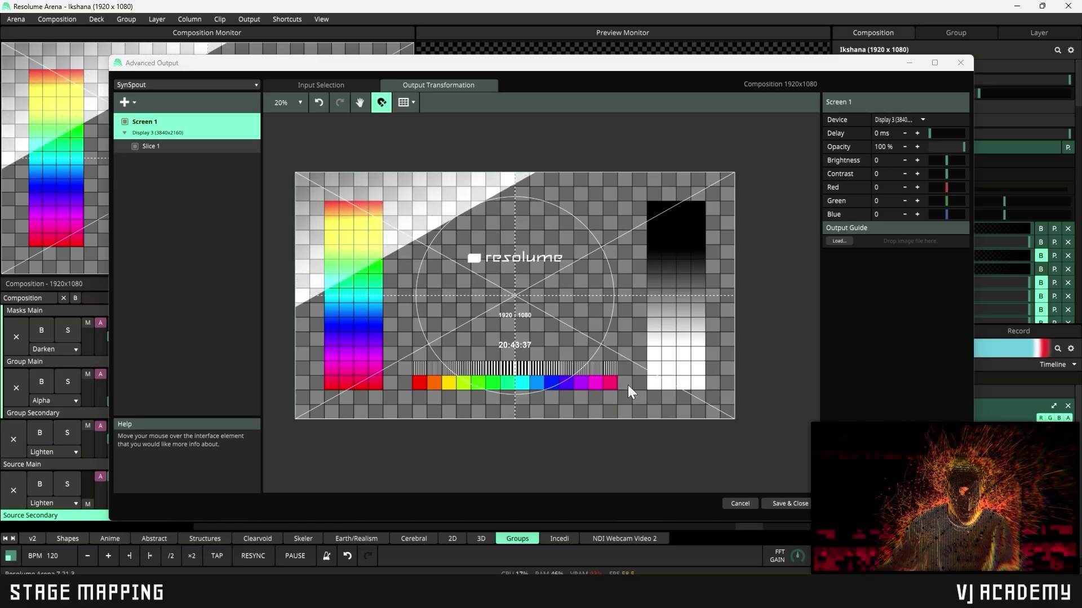
left_click(220, 88)
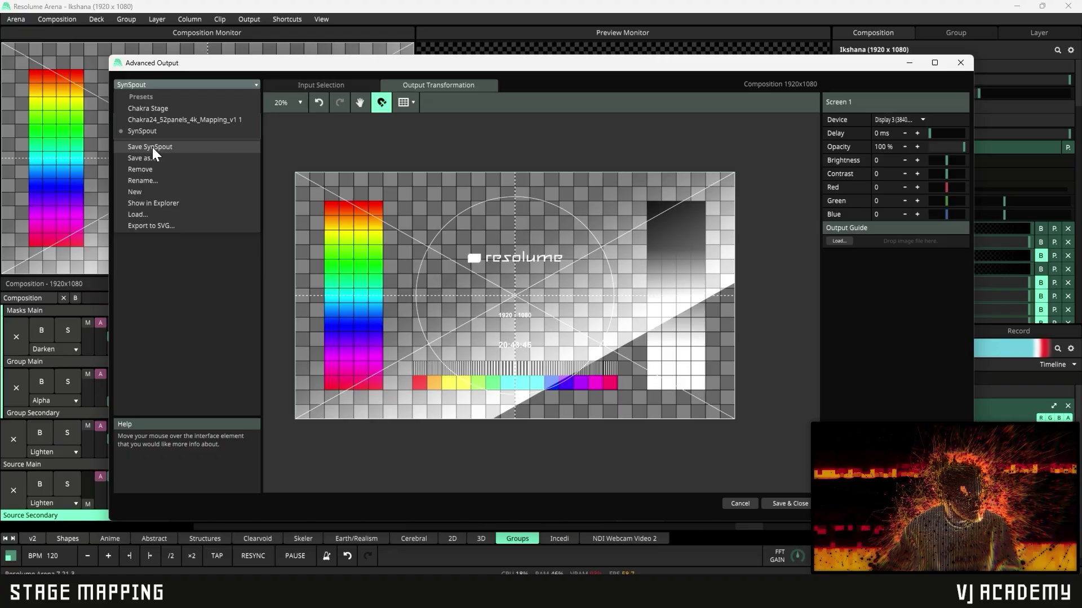
left_click(153, 217)
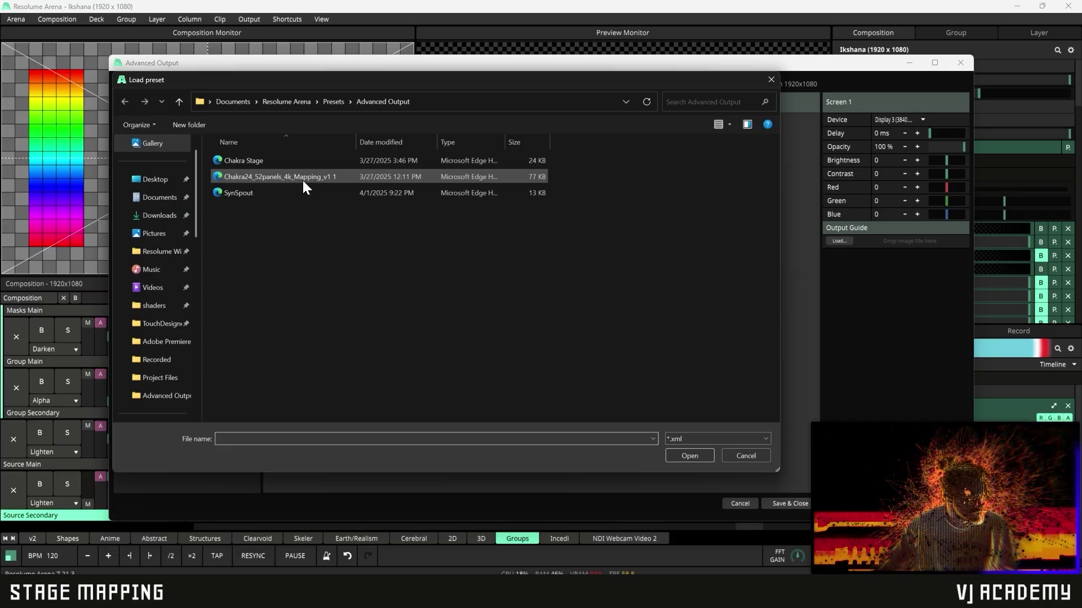
double_click(303, 180)
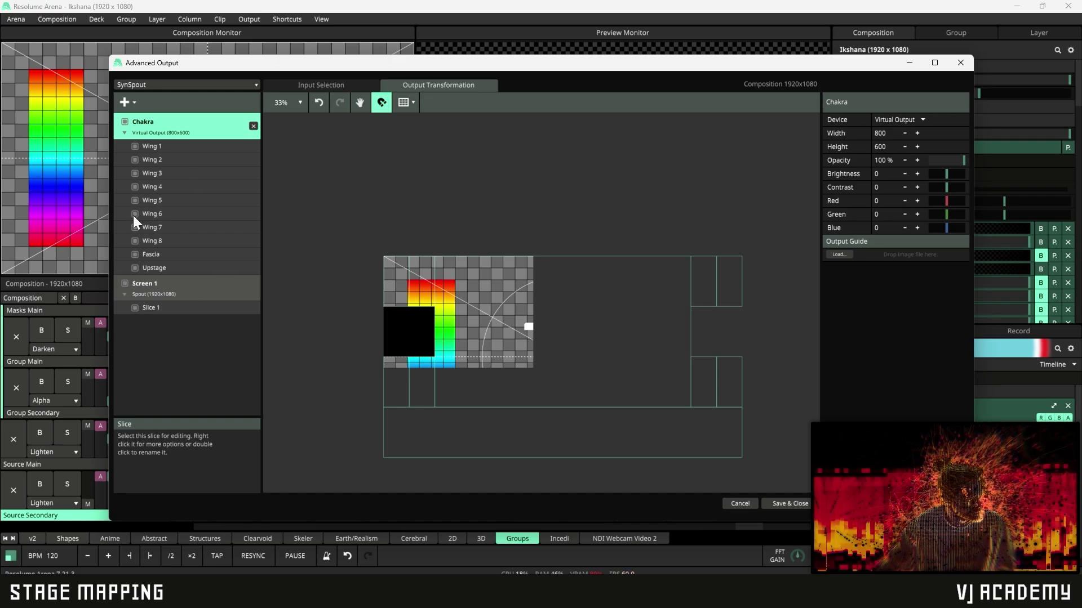
scroll(578, 315, "down", 2)
key("ctrl+a")
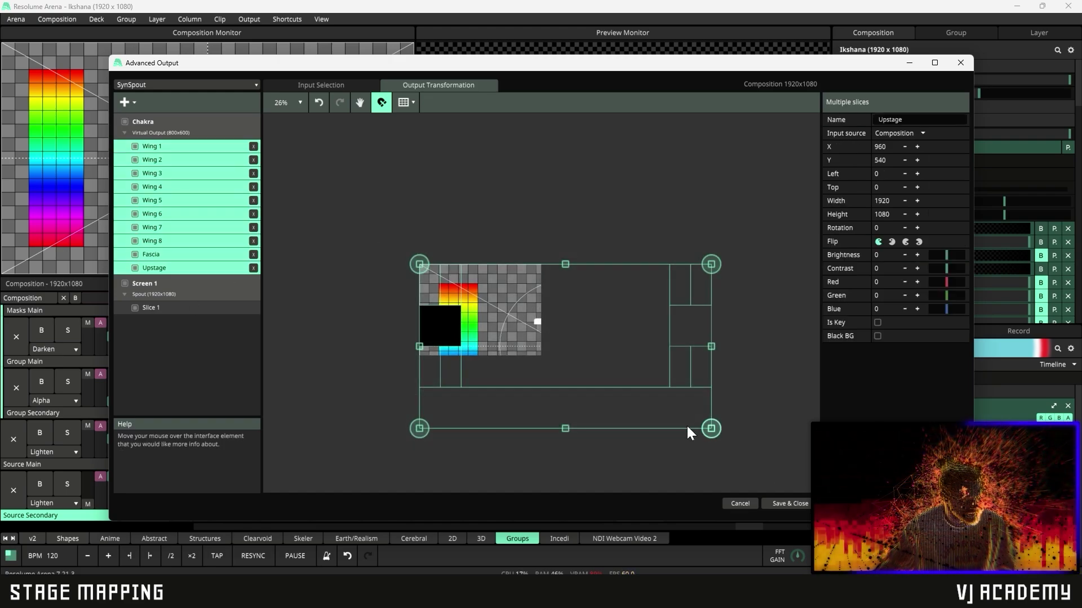
left_click(427, 224)
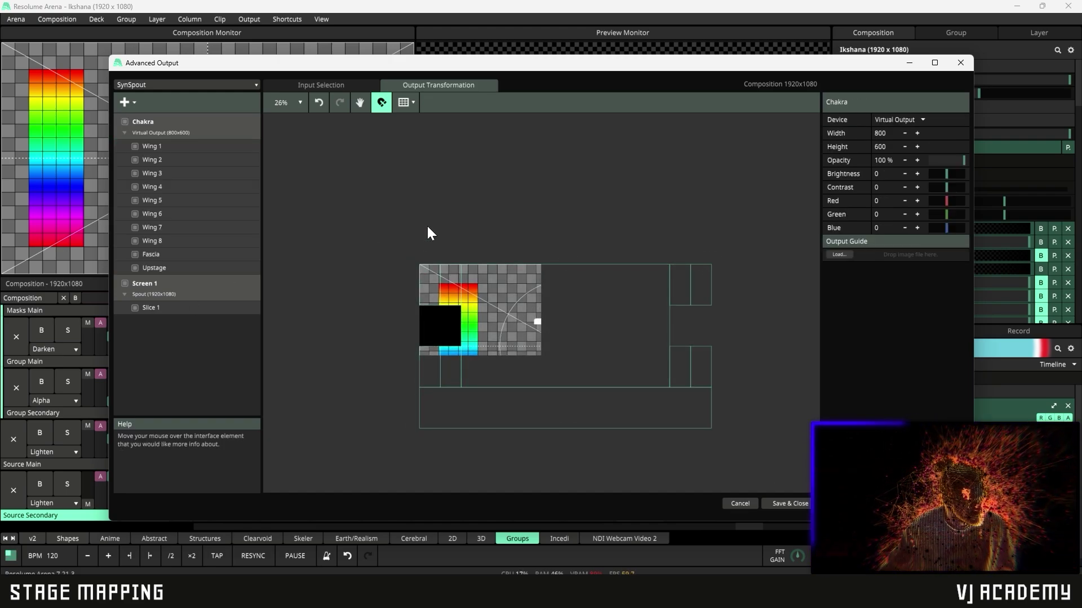
key("ctrl+z")
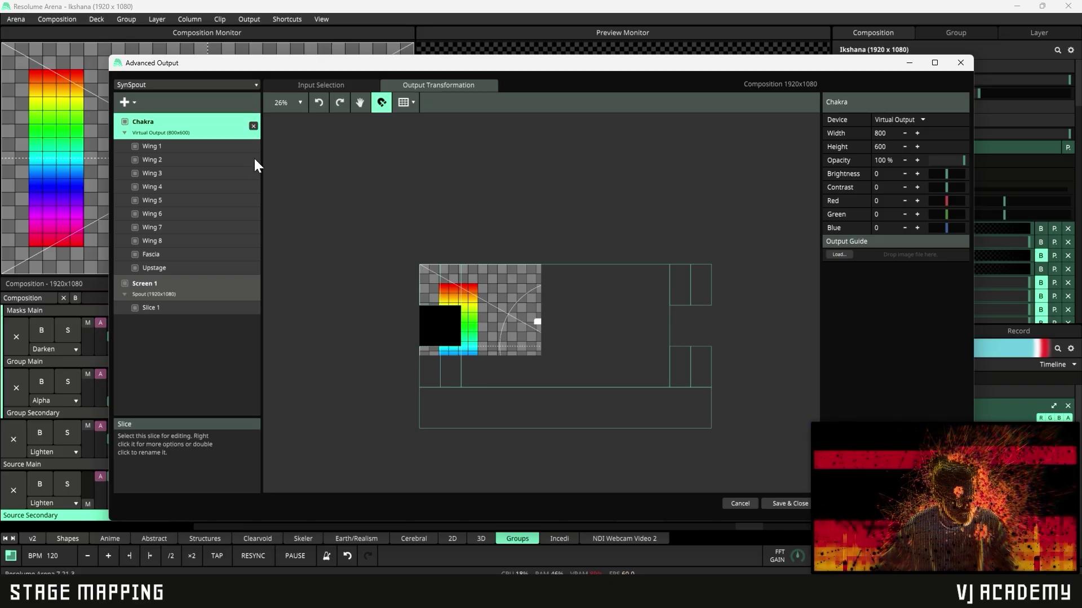
key("ctrl+z")
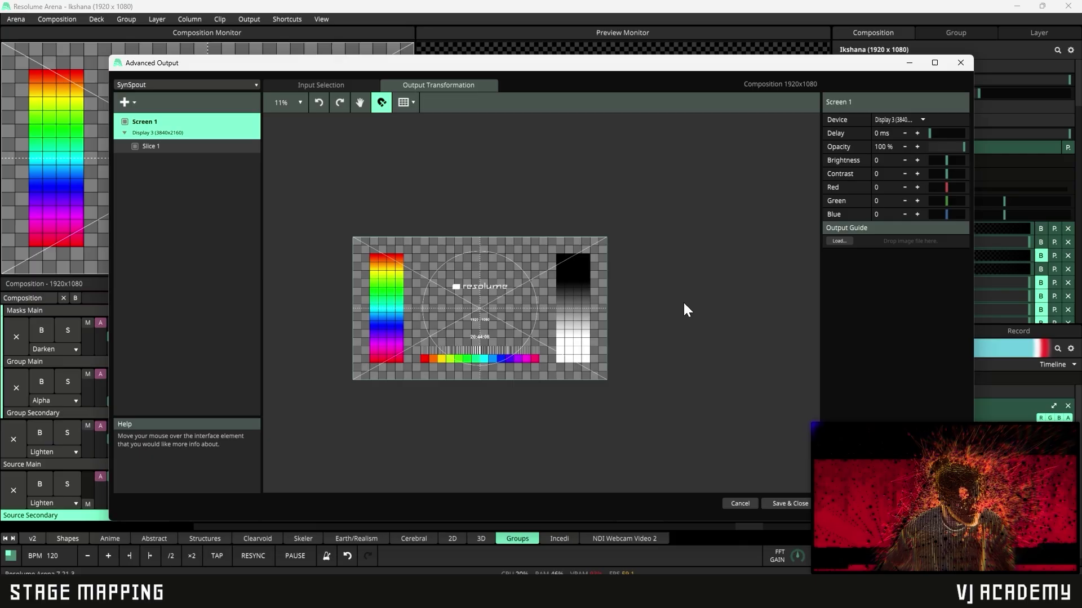
Load 'VA Pixel Map - Wakaan Chakra Stage.png' from Downloads as the input guide at 100% opacity
left_click(328, 84)
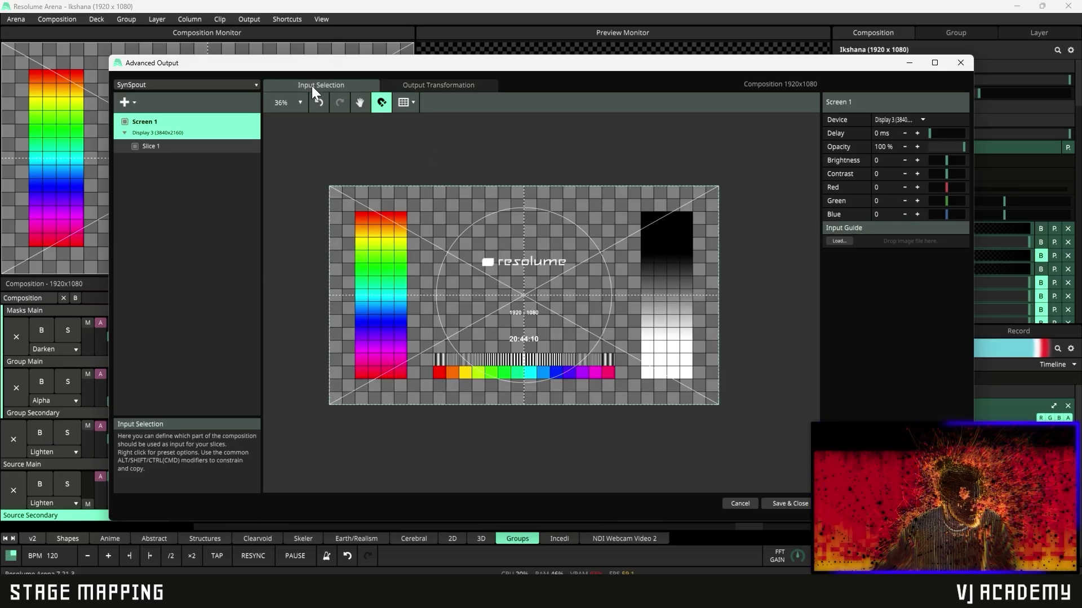
left_click(458, 86)
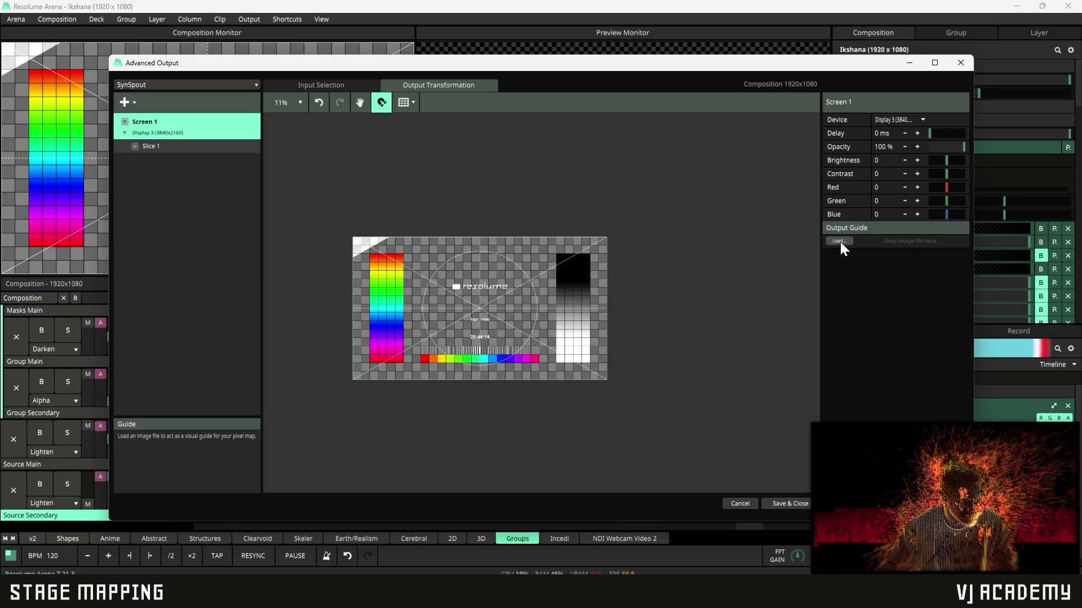
left_click(356, 91)
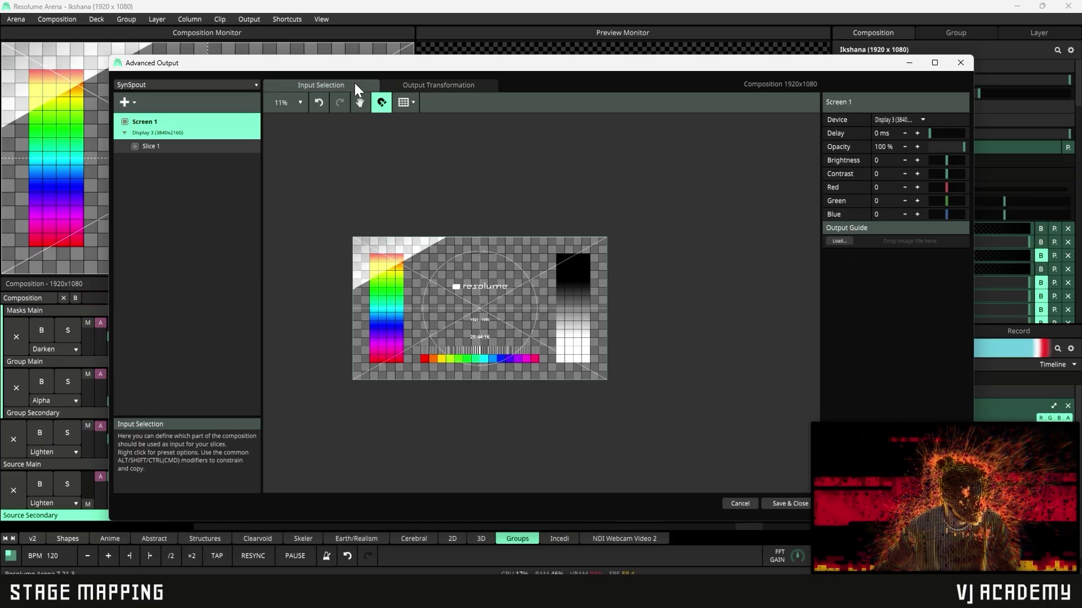
left_click(844, 241)
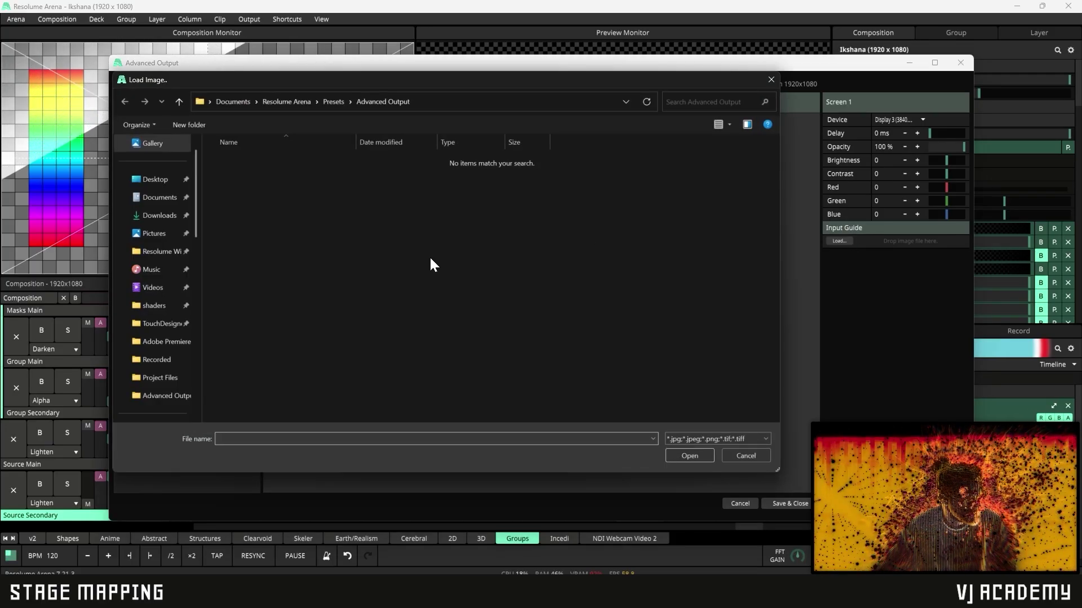
left_click(160, 216)
double_click(331, 178)
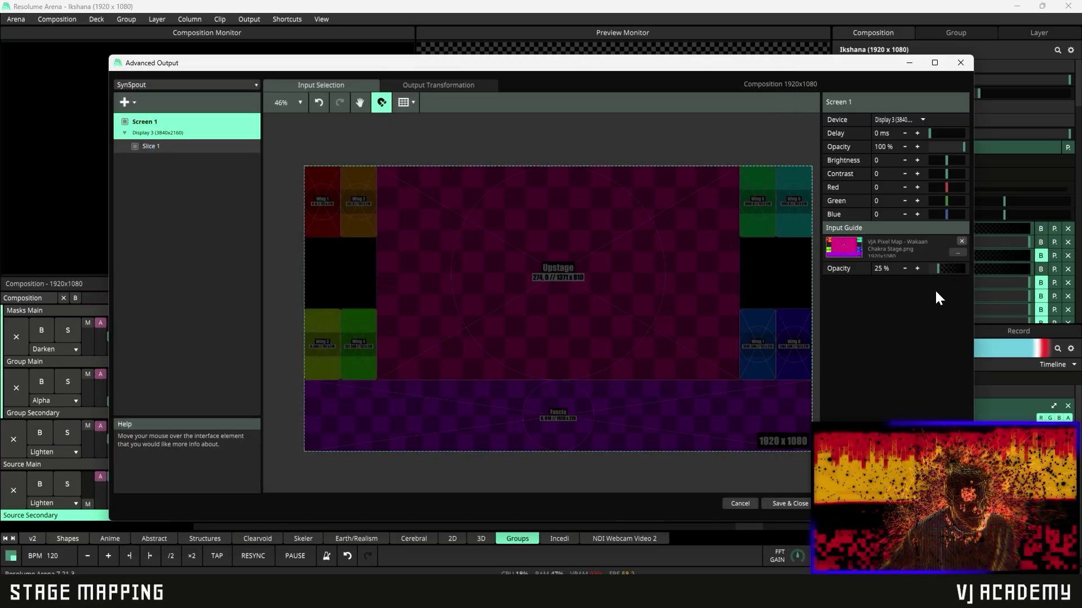
left_click_drag(938, 270, 974, 277)
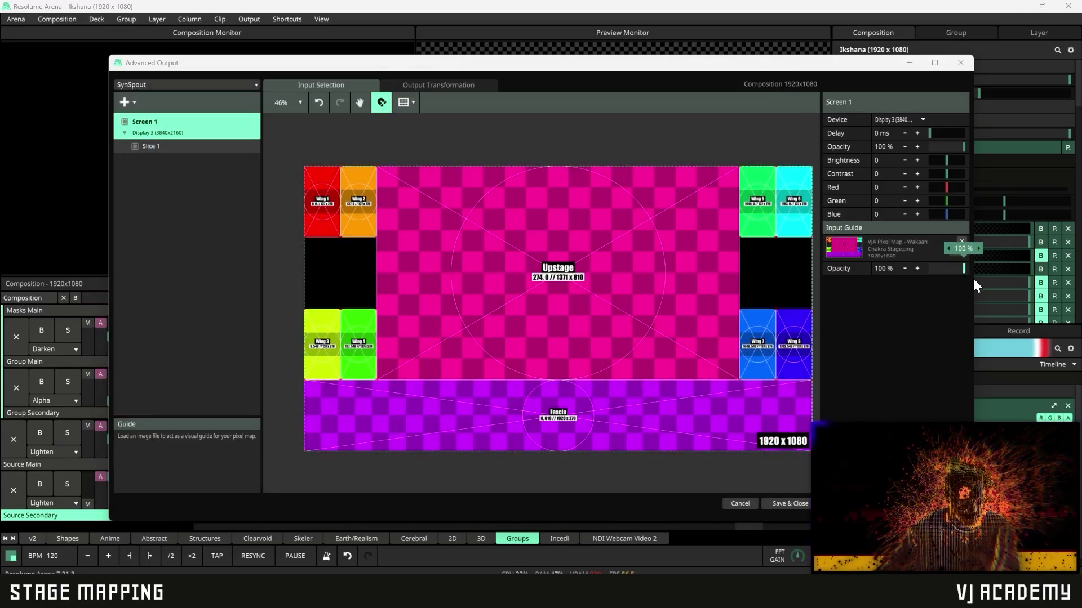
scroll(748, 323, "down", 1)
scroll(685, 317, "up", 2)
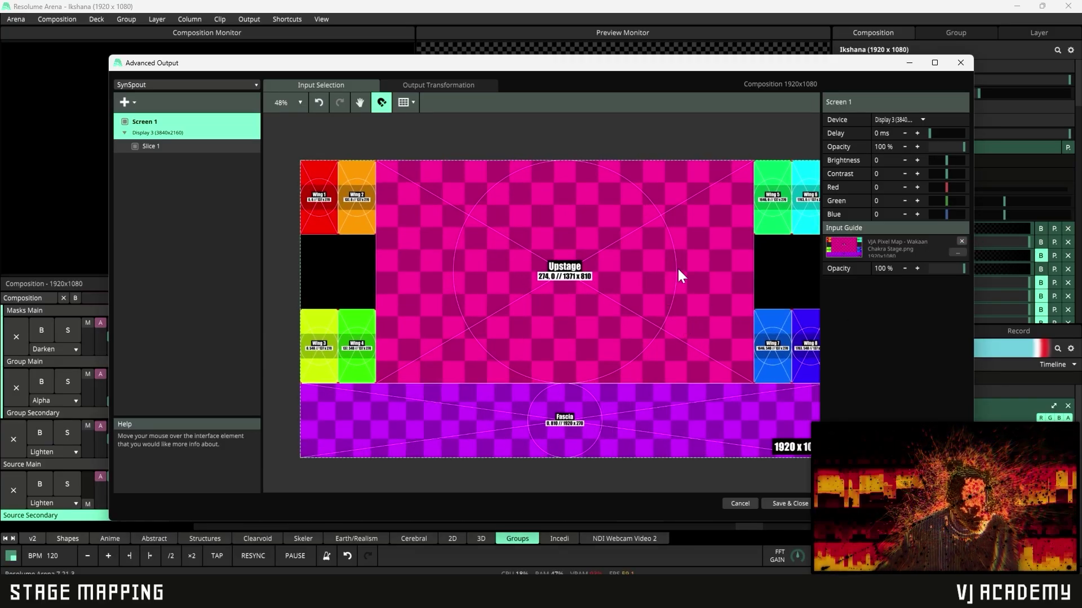
scroll(679, 274, "down", 2)
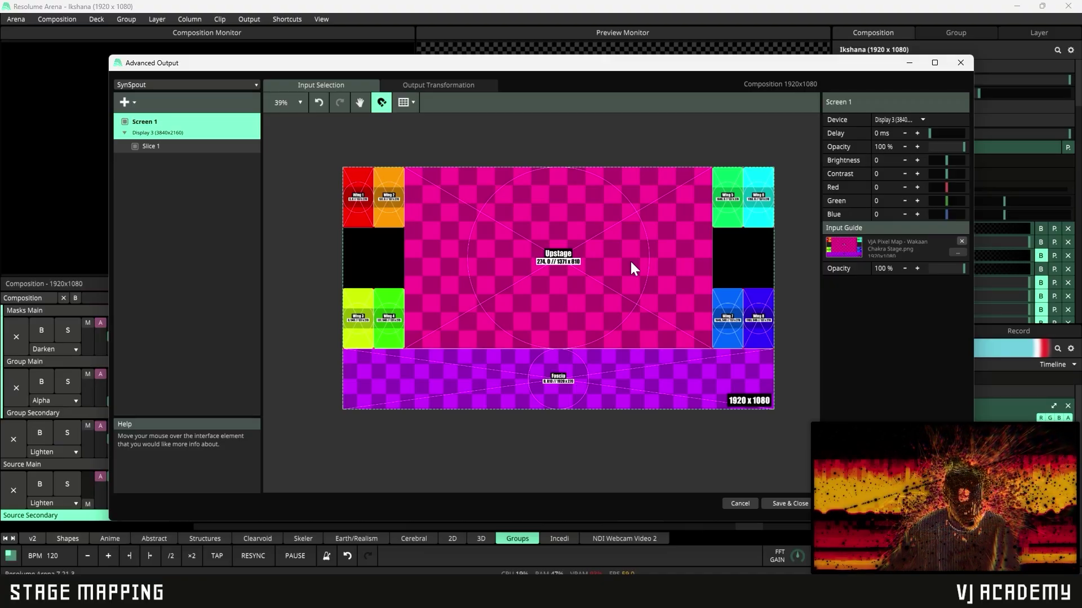
Zoom and pan onto the guide's Wing 1 and Wing 2 panels, then select Slice 1
scroll(631, 263, "up", 2)
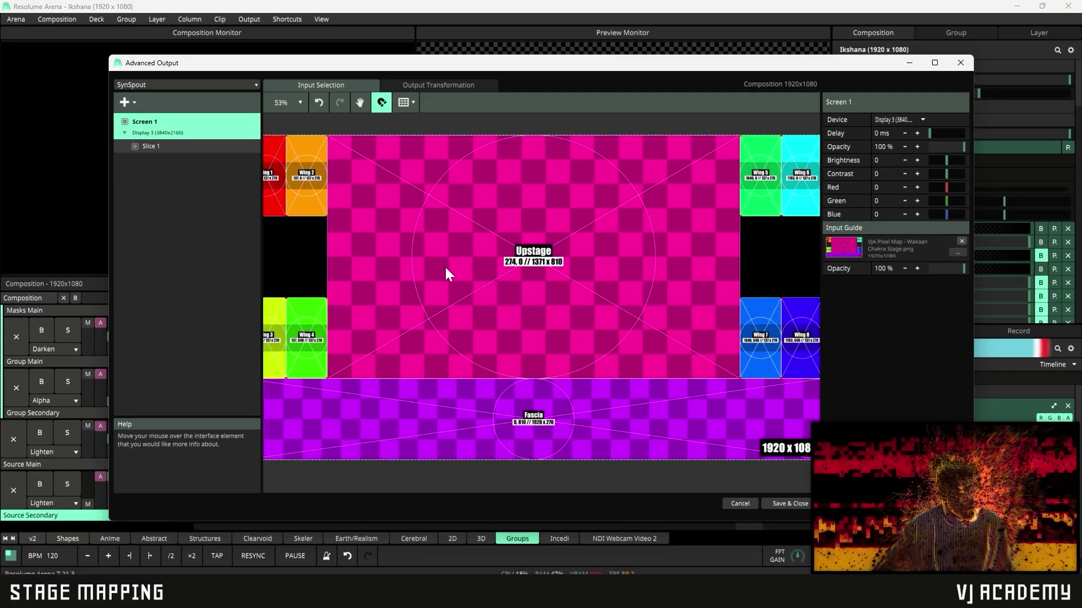
scroll(435, 257, "up", 2)
left_click_drag(401, 194, 661, 336)
scroll(661, 336, "up", 2)
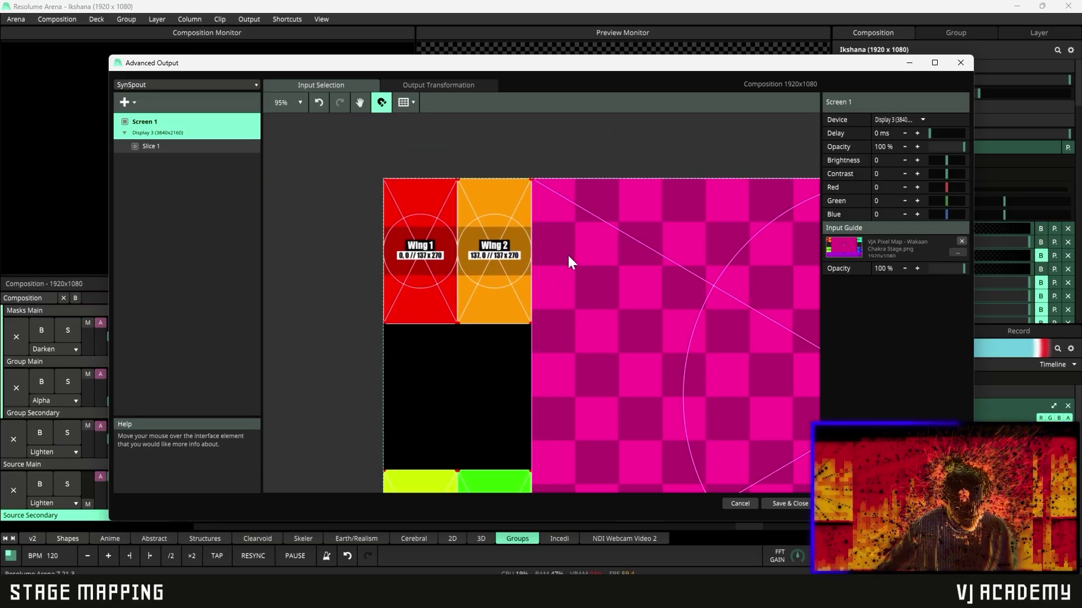
scroll(570, 262, "up", 2)
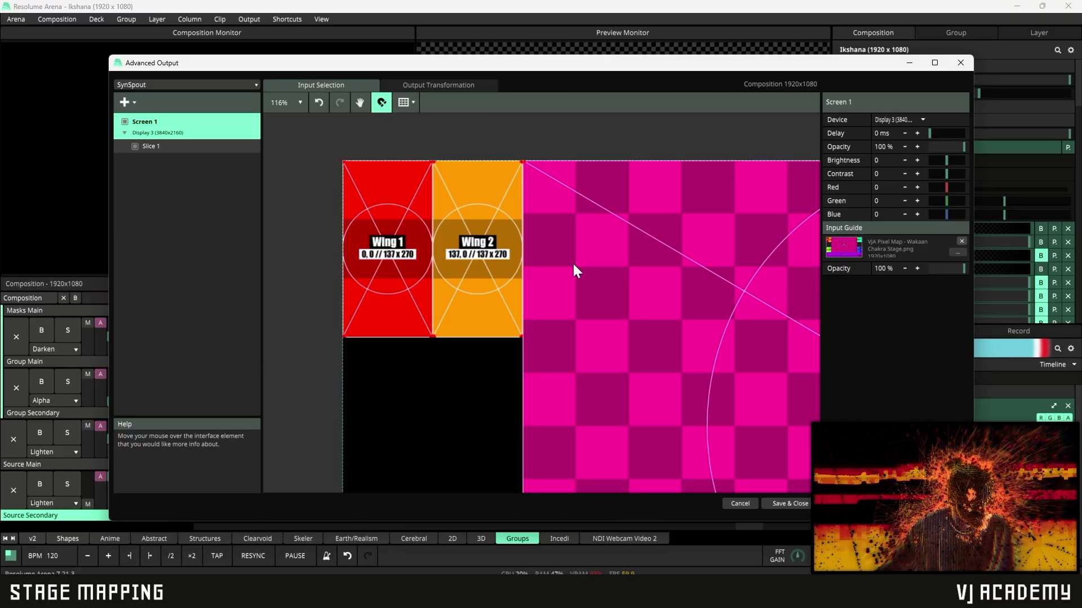
scroll(572, 262, "up", 2)
left_click_drag(582, 356, 616, 342)
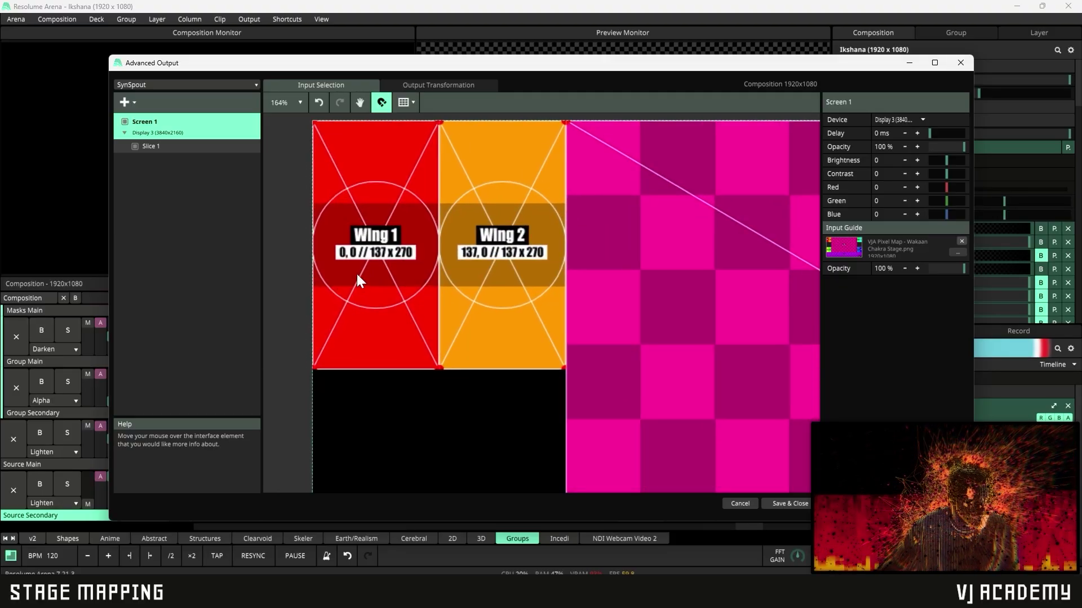
scroll(357, 273, "down", 1)
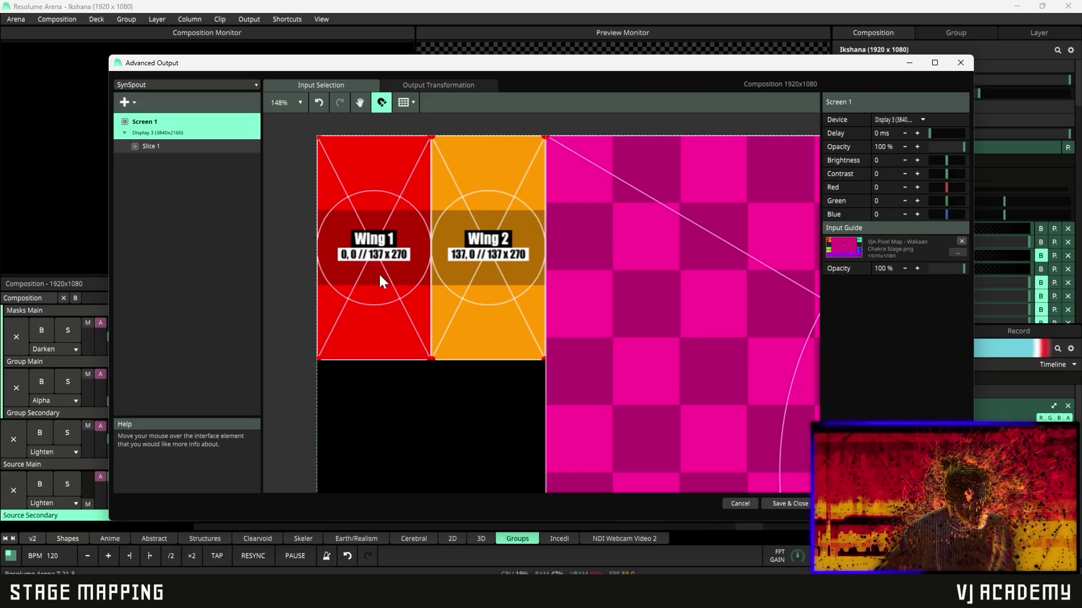
left_click(209, 147)
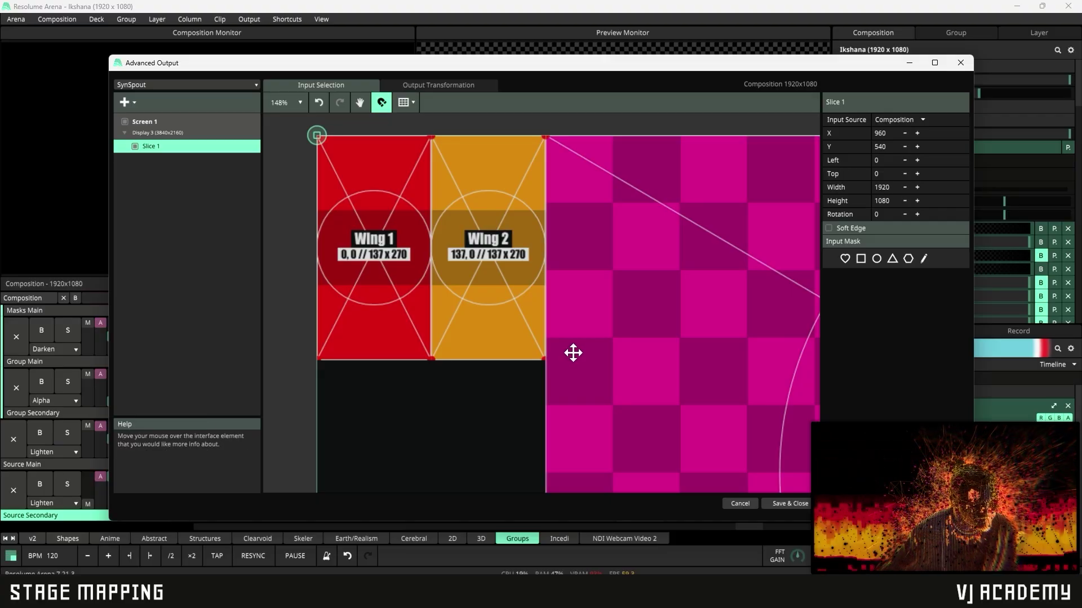
scroll(422, 280, "up", 3)
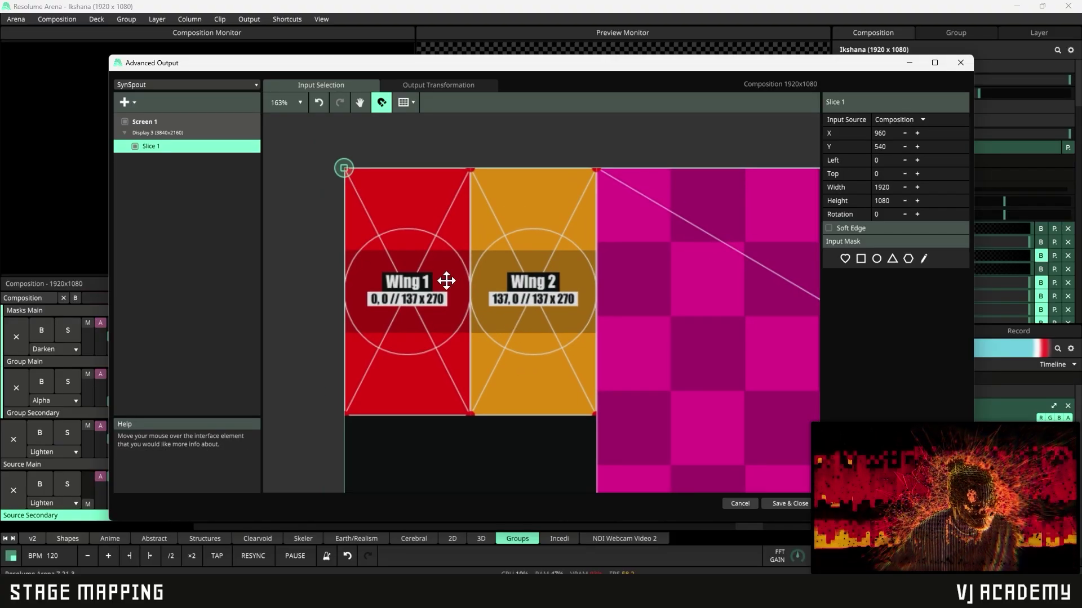
scroll(405, 284, "up", 1)
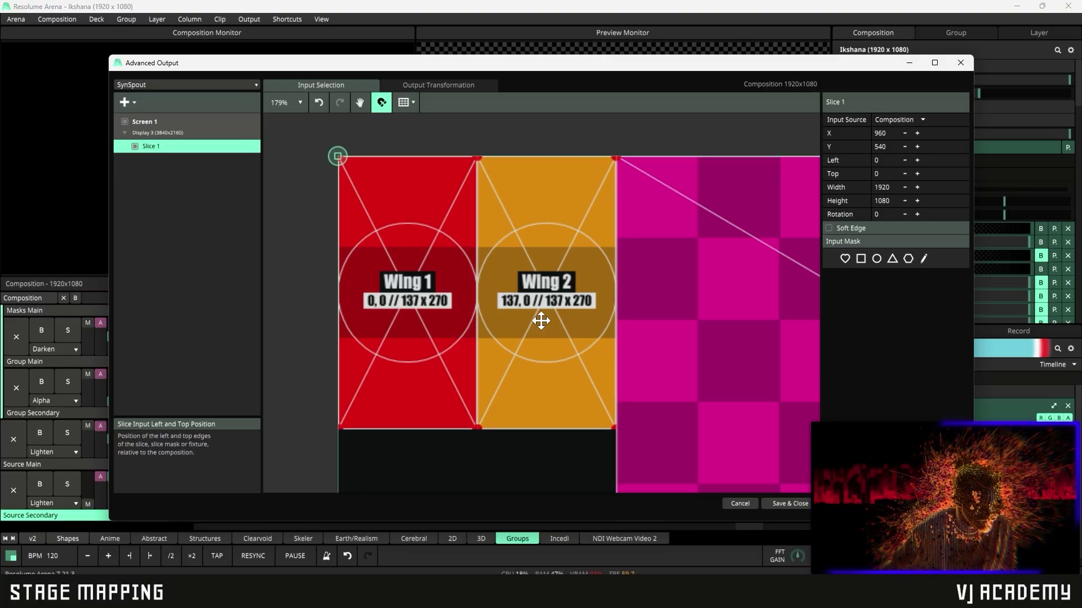
scroll(382, 241, "up", 3)
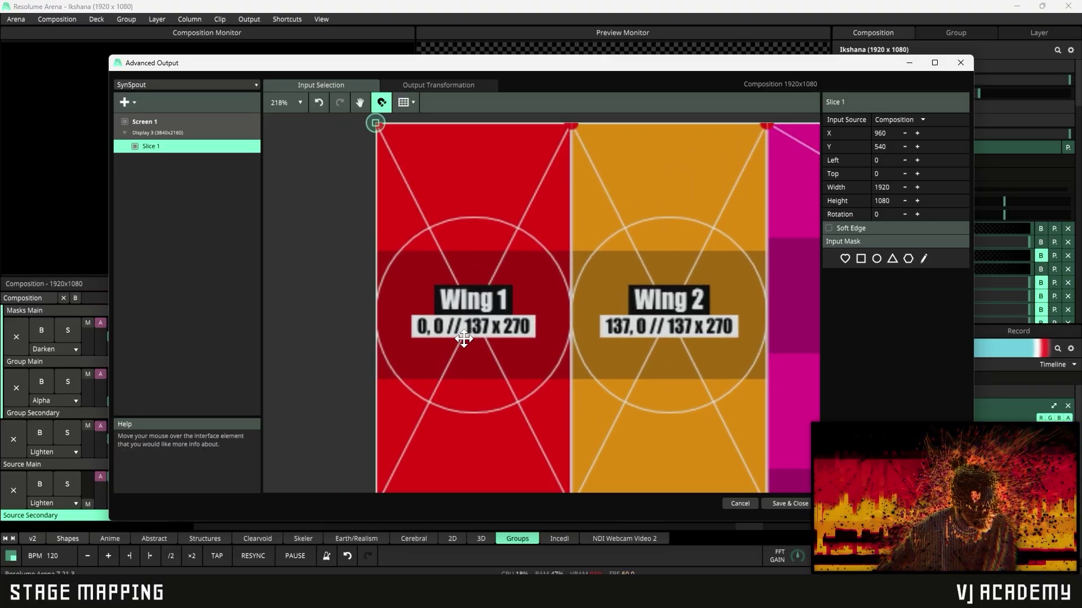
scroll(430, 276, "down", 2)
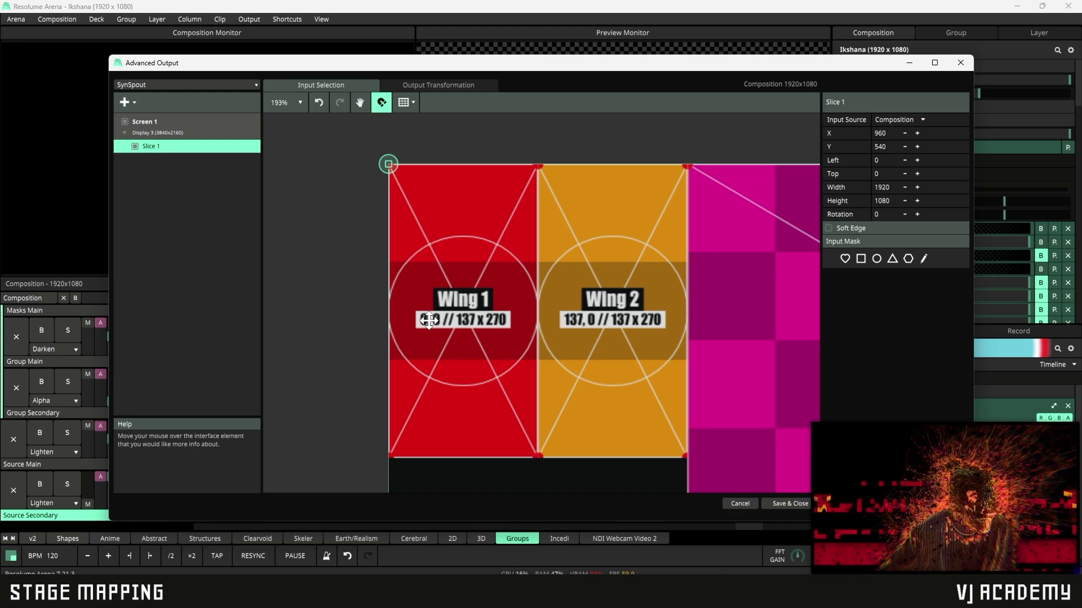
scroll(425, 263, "up", 2)
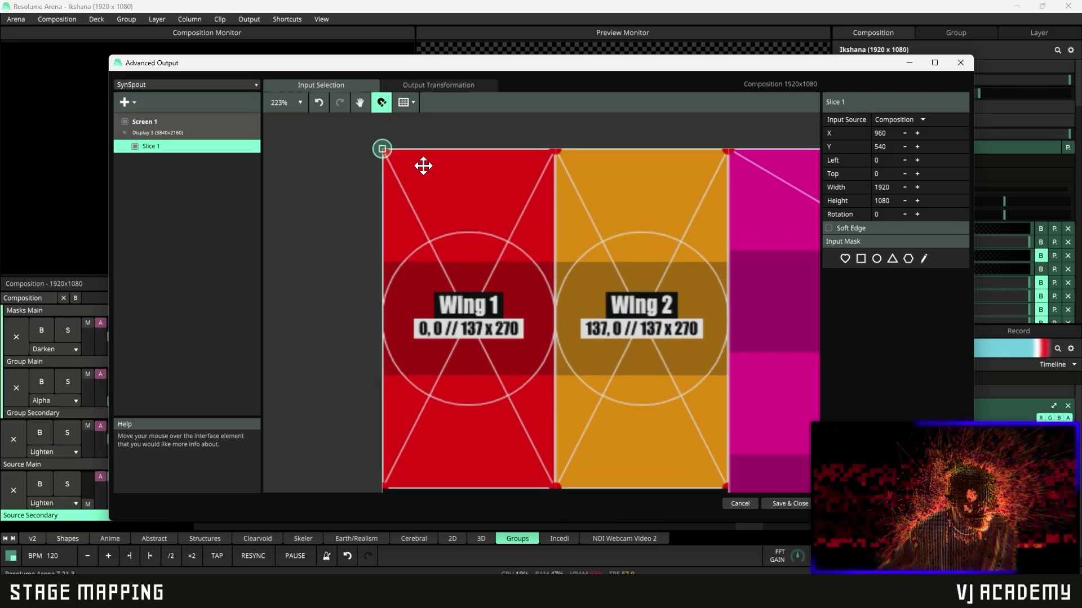
scroll(381, 149, "up", 4)
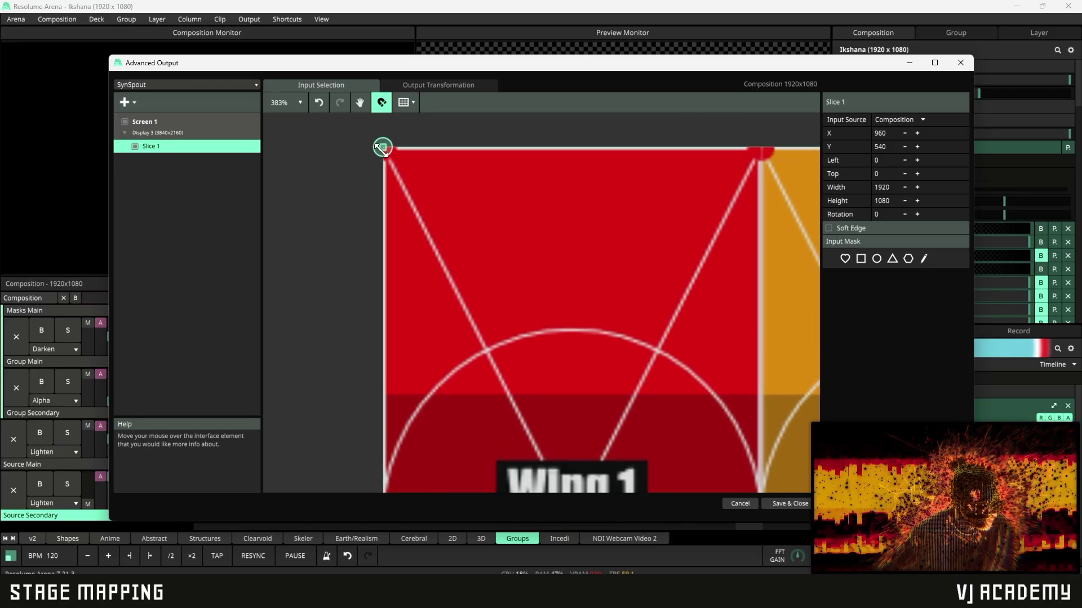
scroll(382, 150, "down", 5)
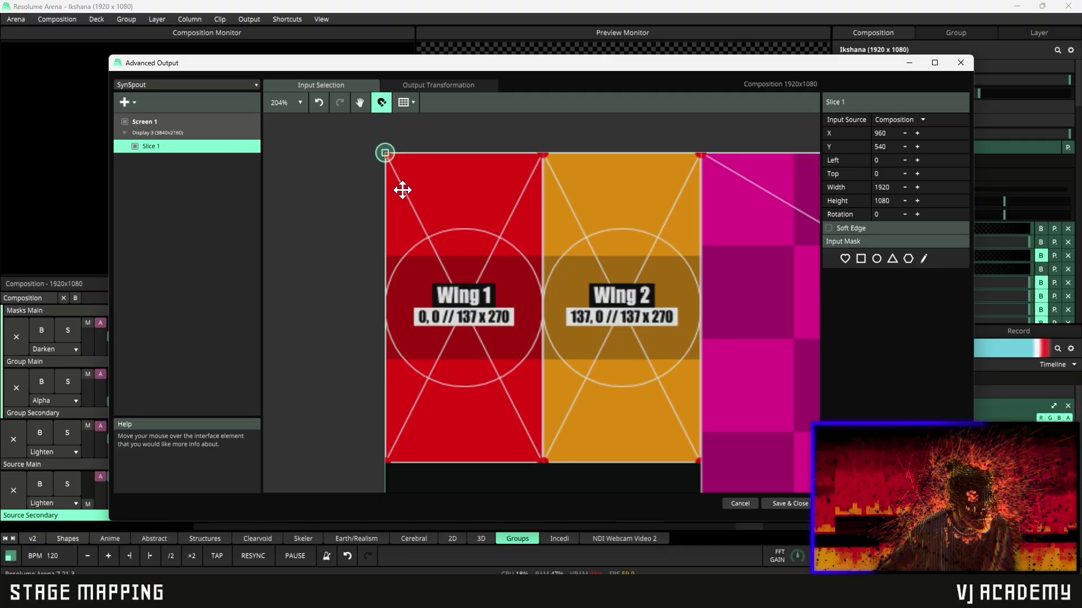
scroll(451, 228, "down", 1)
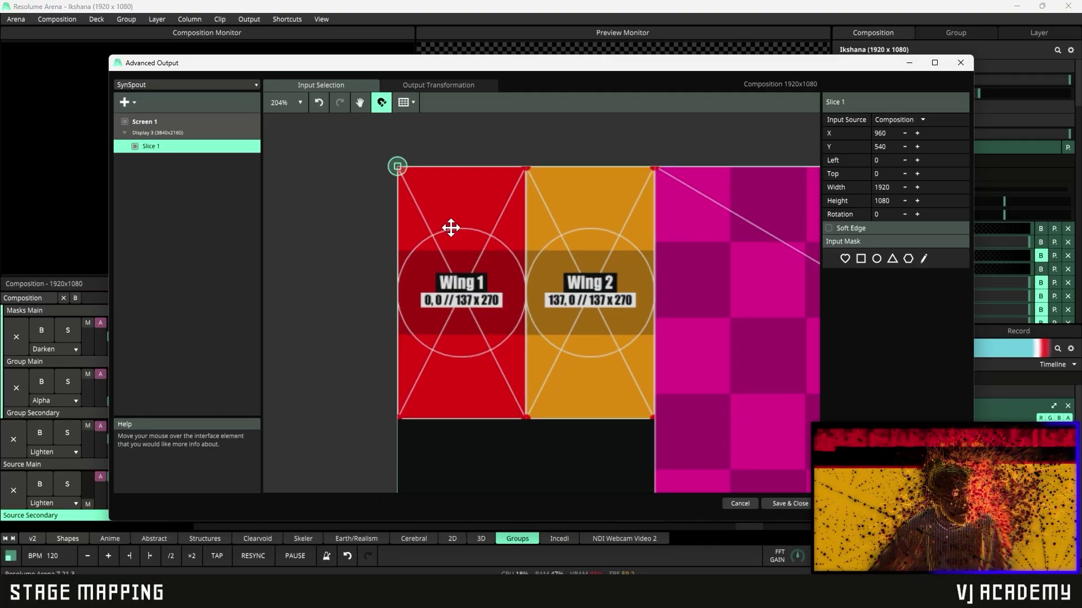
scroll(451, 227, "down", 2)
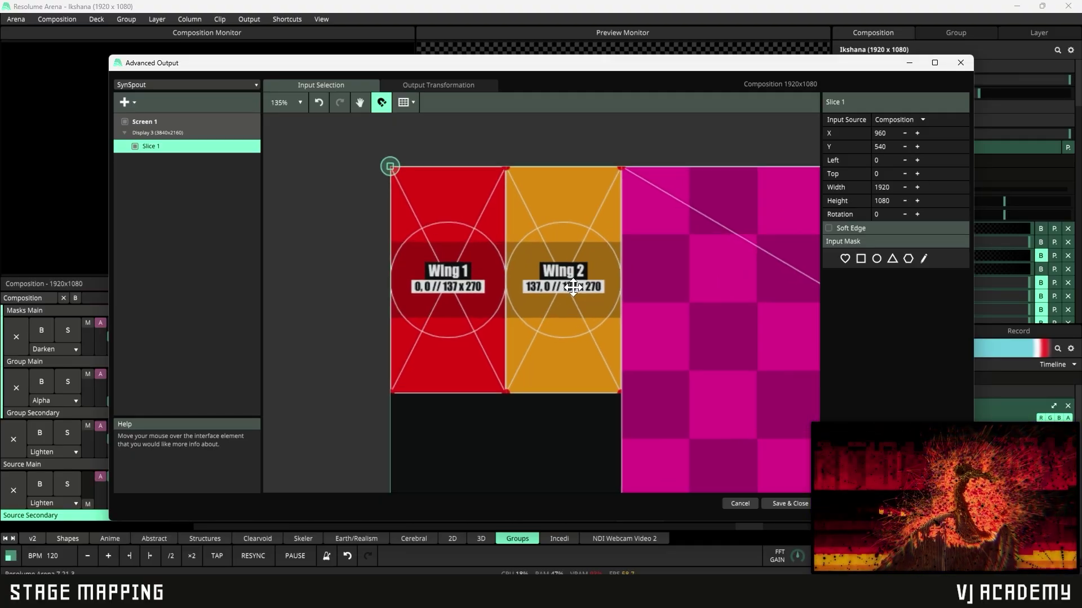
scroll(573, 287, "up", 1)
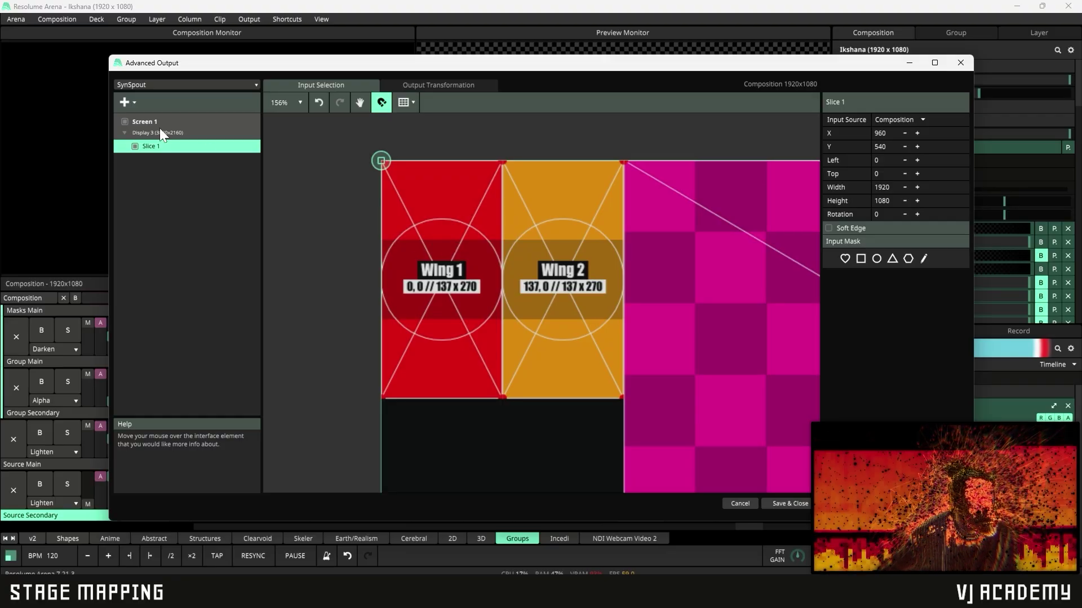
scroll(534, 237, "down", 5)
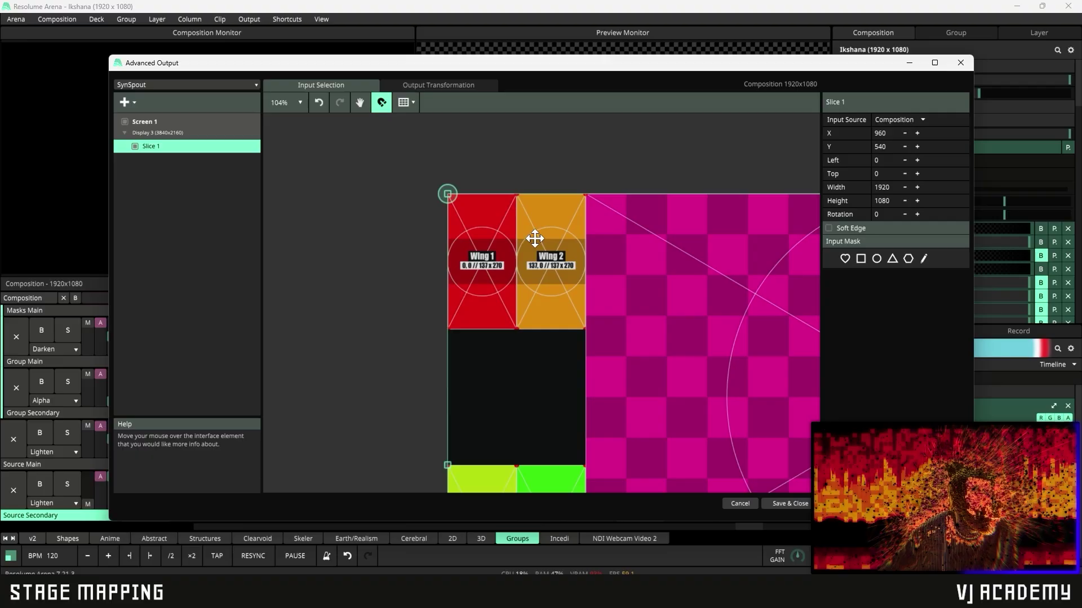
Snap Slice 1 to the guide's Wing 1 panel: 137x270 at X 68.5, Y 135
key("space")
left_click_drag(710, 302, 566, 283)
scroll(566, 283, "down", 1)
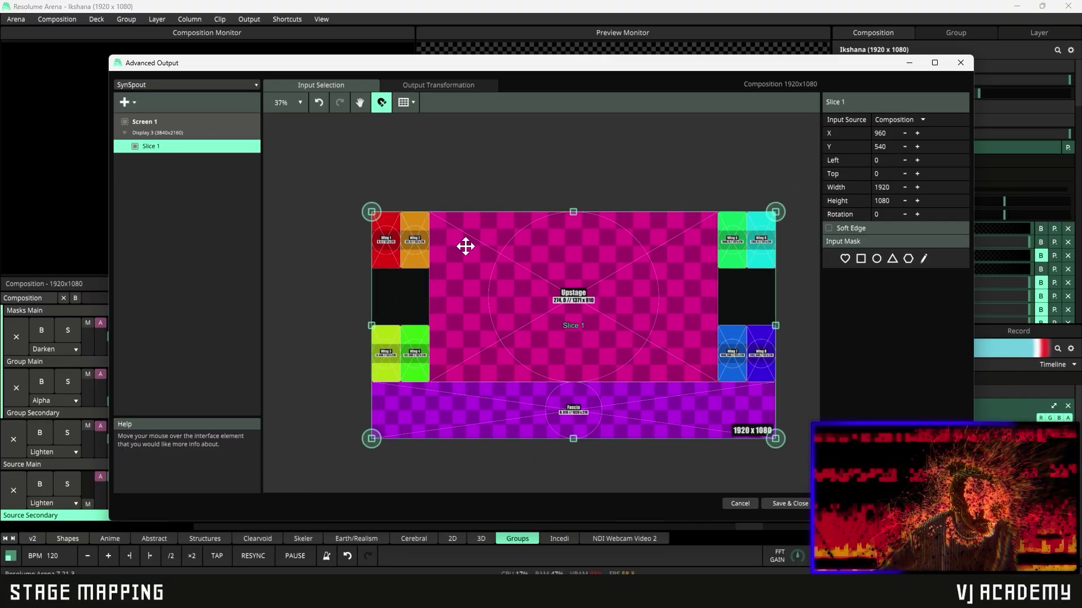
scroll(591, 297, "up", 4)
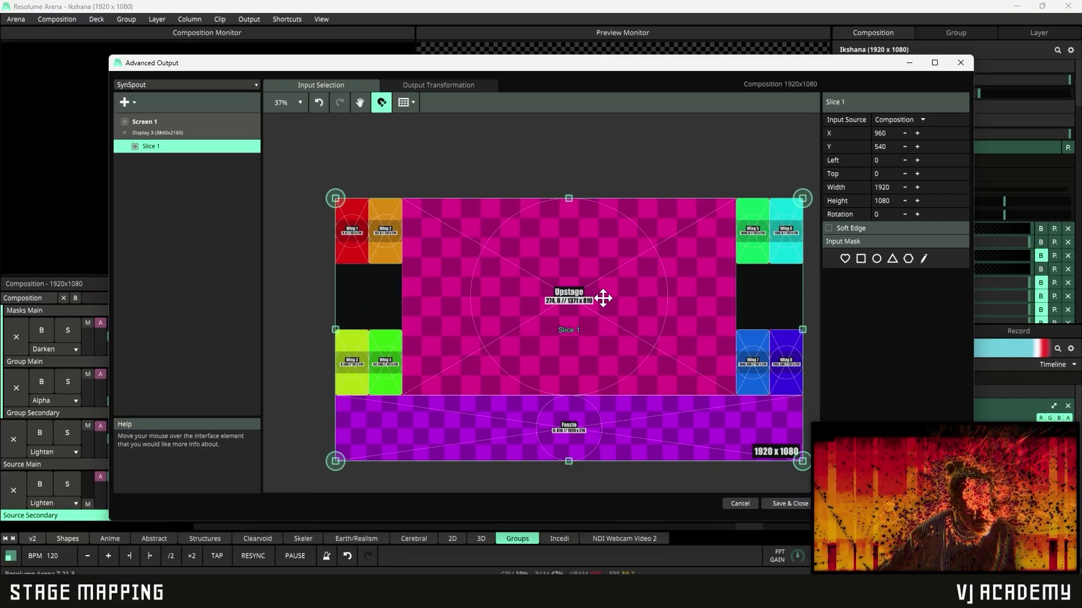
key("space")
left_click_drag(306, 173, 644, 305)
scroll(645, 304, "up", 5)
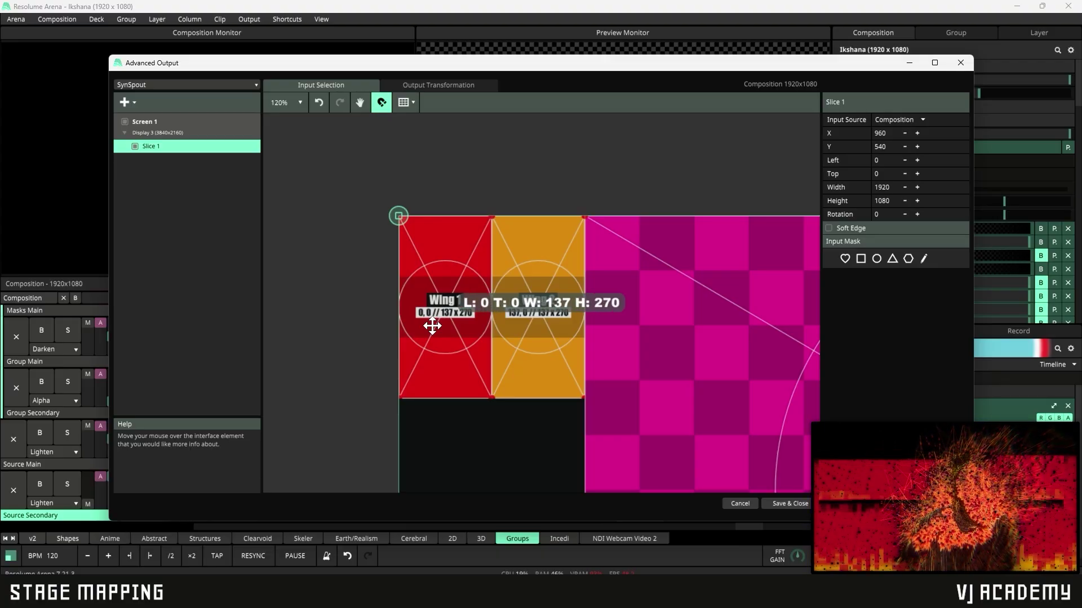
left_click(433, 325)
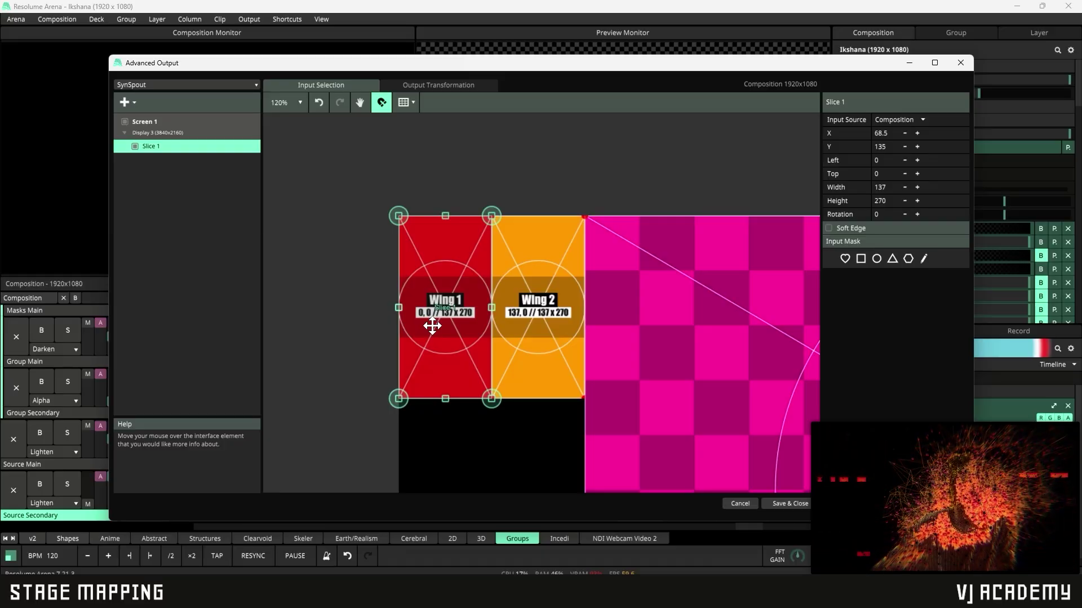
scroll(526, 346, "up", 4)
scroll(576, 280, "down", 1)
left_click_drag(535, 248, 591, 276)
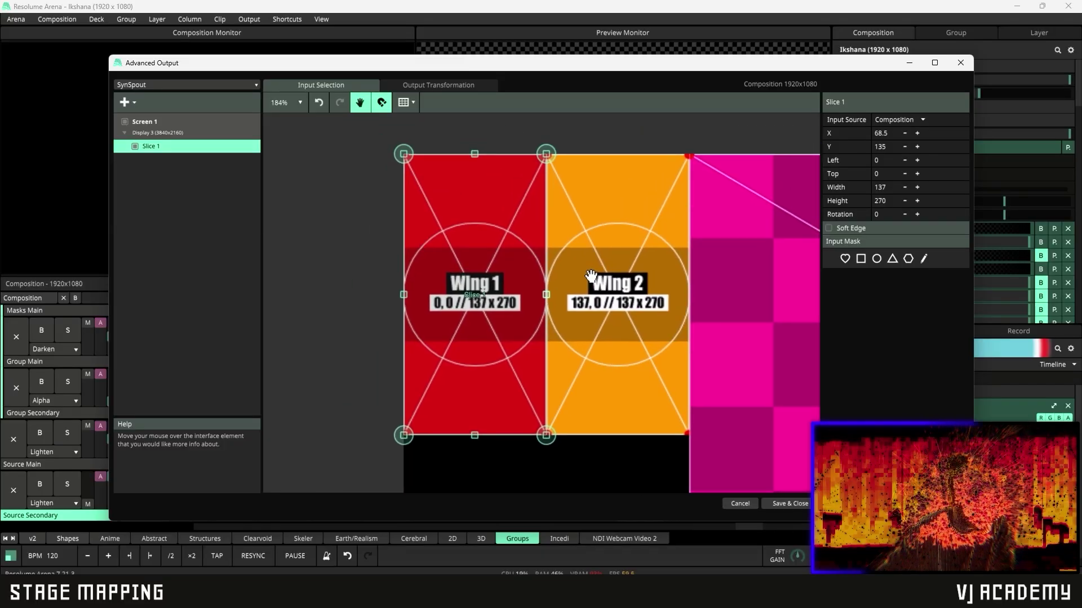
scroll(464, 198, "down", 1)
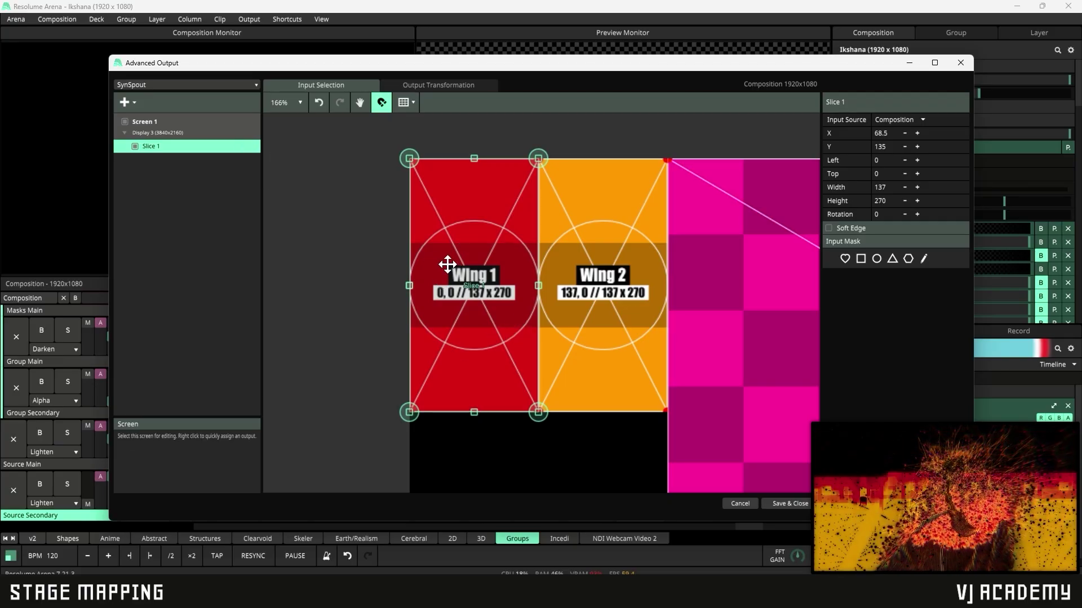
Rename Slice 1 to 'Wing 1', then deselect it
double_click(172, 147)
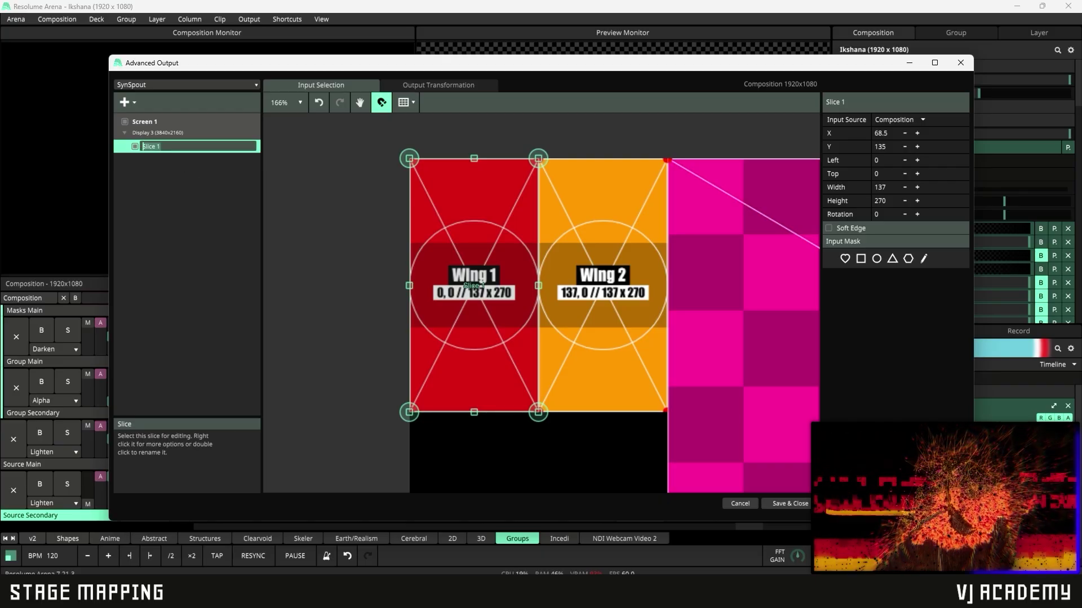
type("Wi")
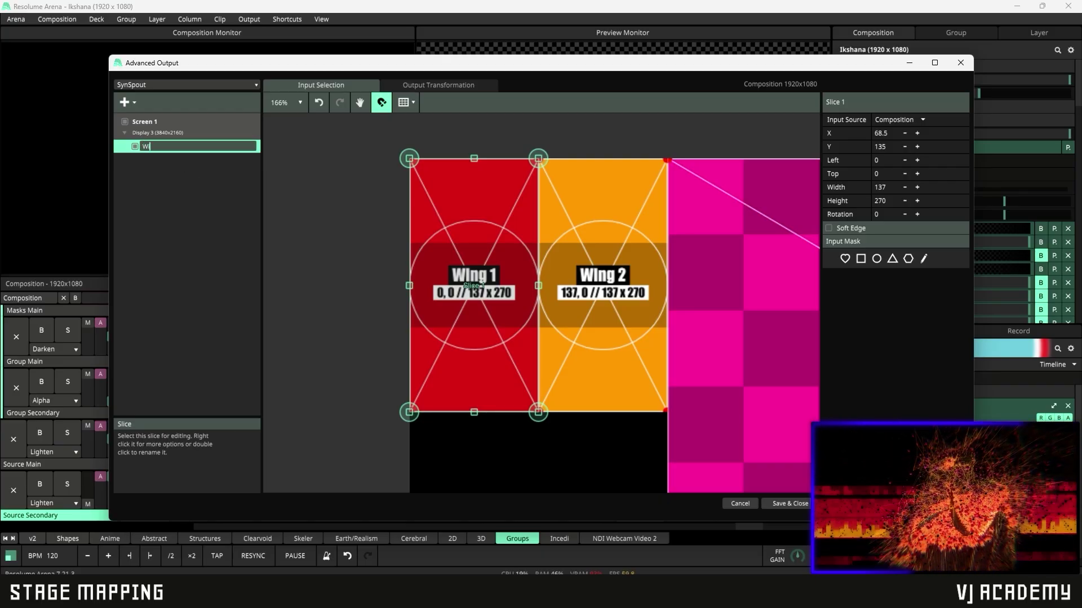
type("ng 1")
key("Return")
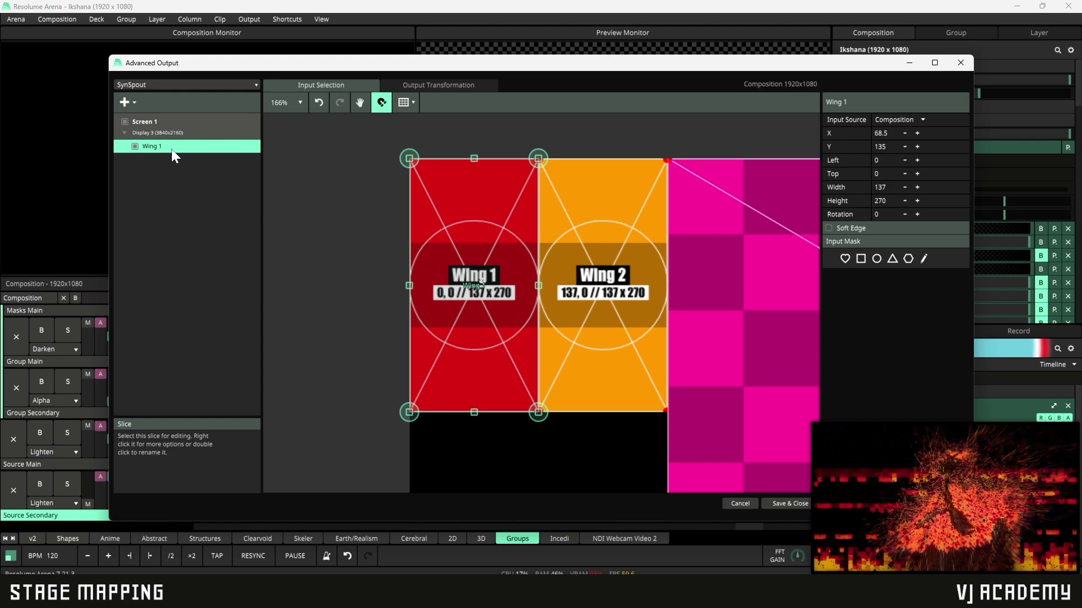
scroll(483, 306, "up", 4)
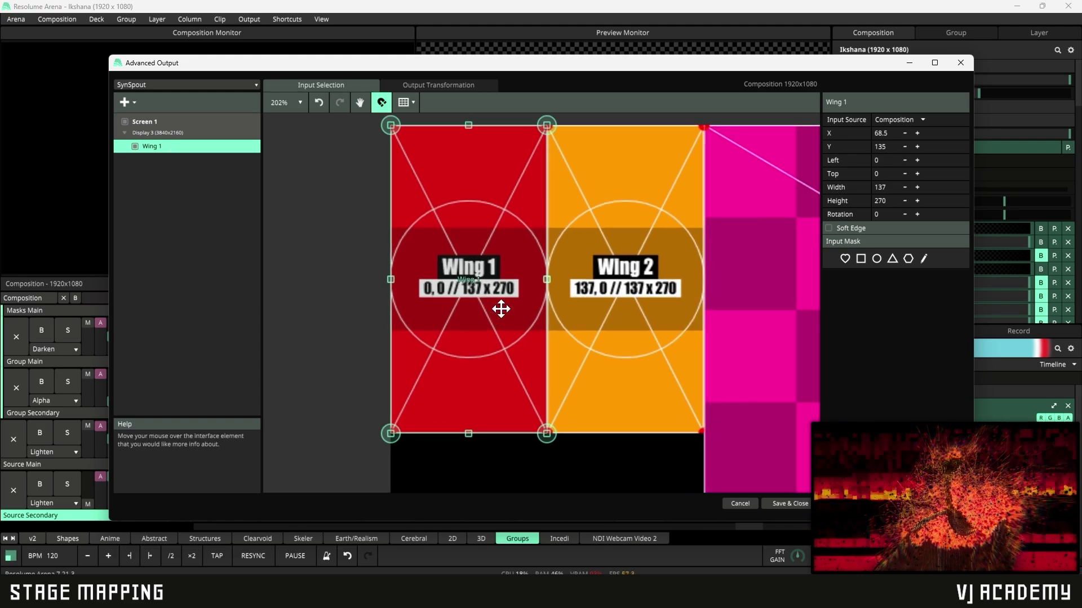
scroll(467, 272, "down", 5)
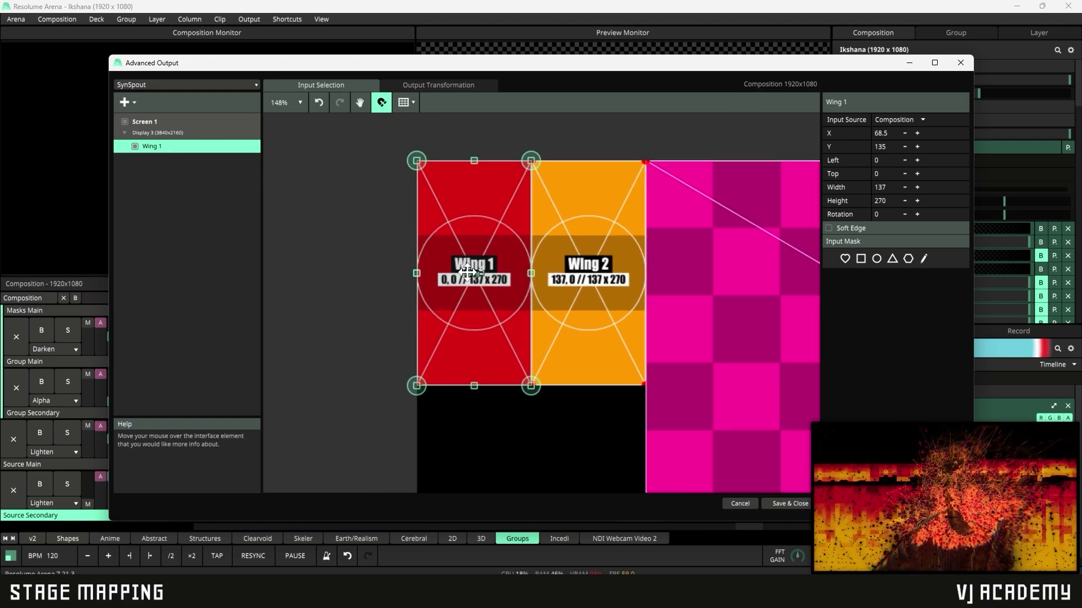
scroll(600, 293, "up", 2)
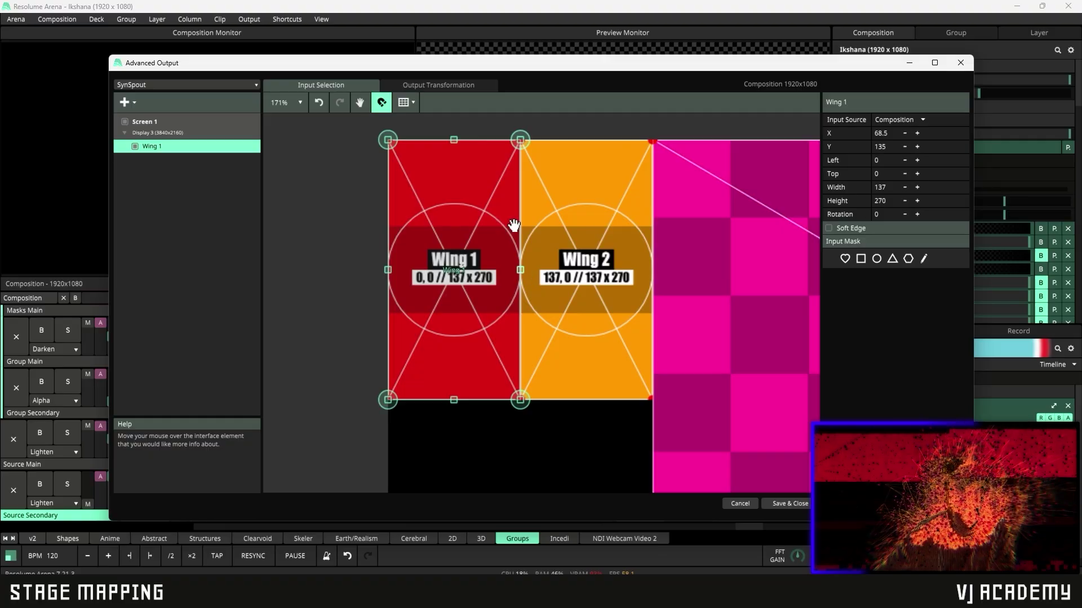
scroll(577, 297, "up", 2)
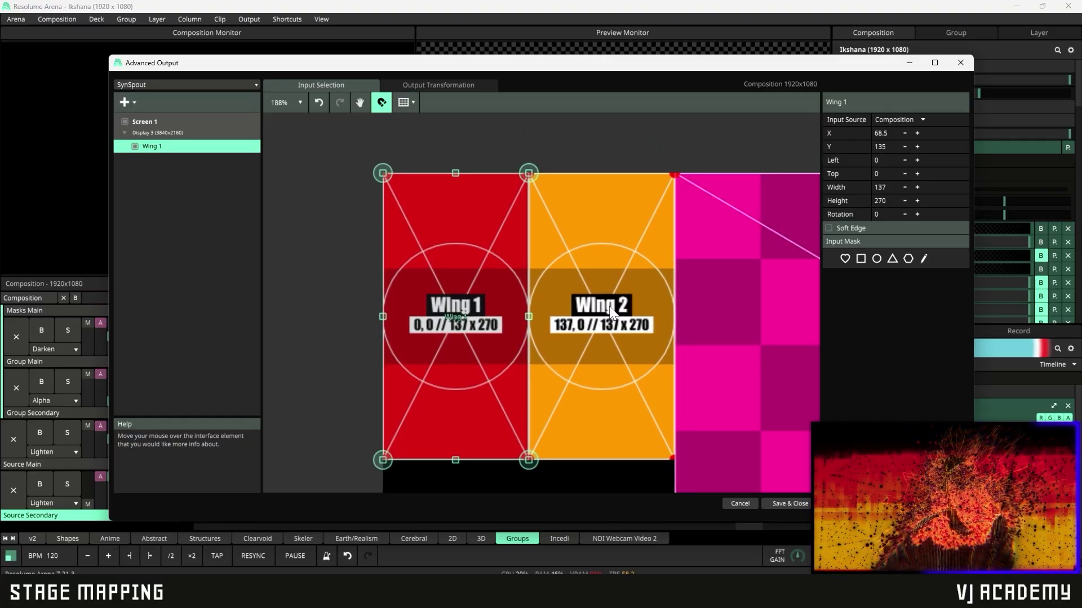
scroll(605, 314, "down", 3)
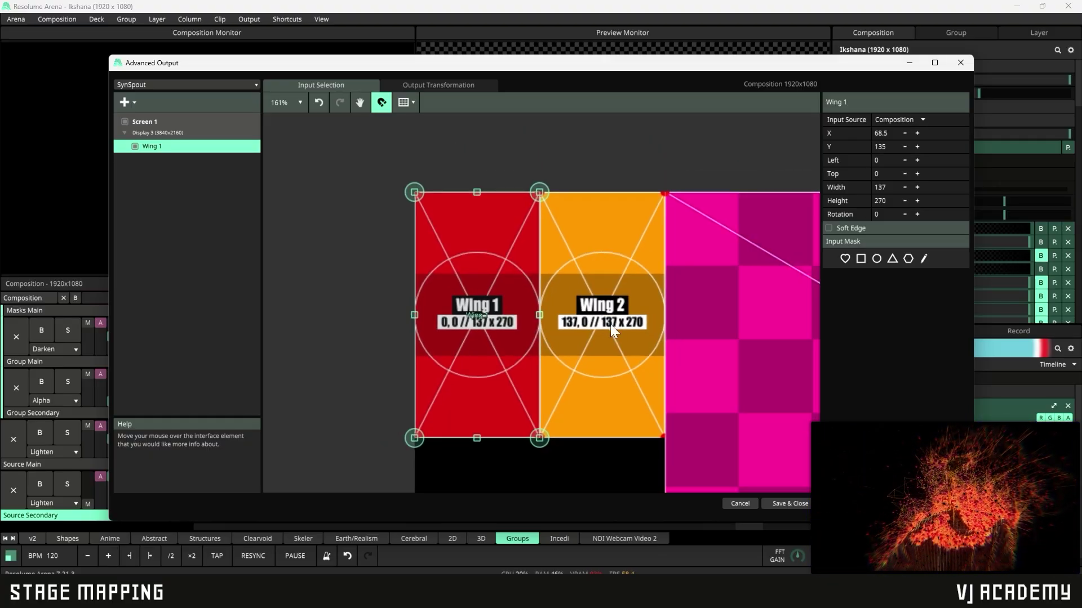
left_click(480, 458)
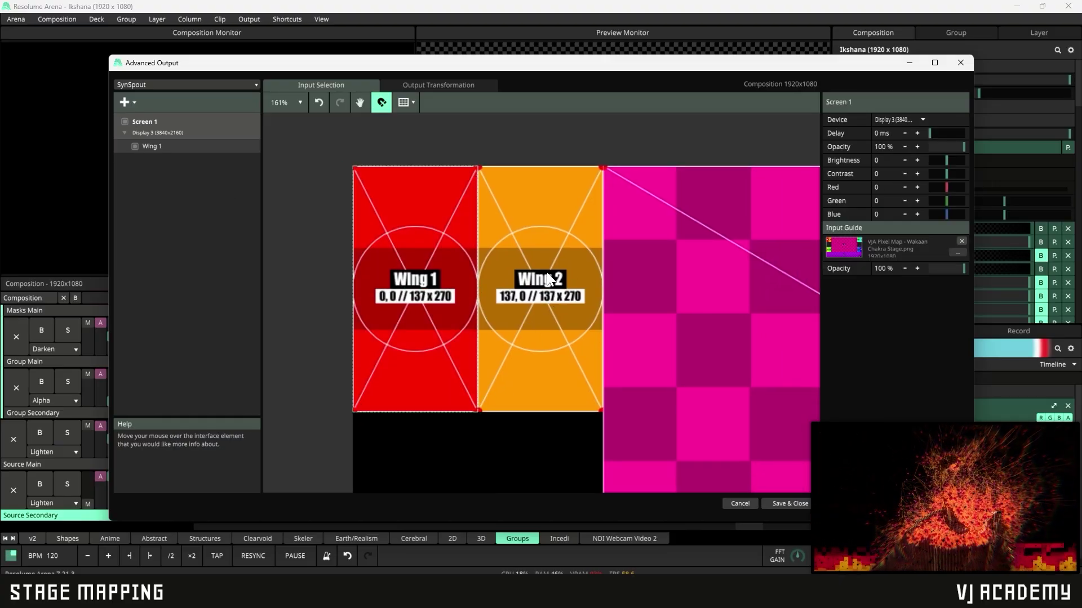
Duplicate Wing 1 and move the copy beside it as Wing 2, 137x270 at X 205.5
left_click(437, 274)
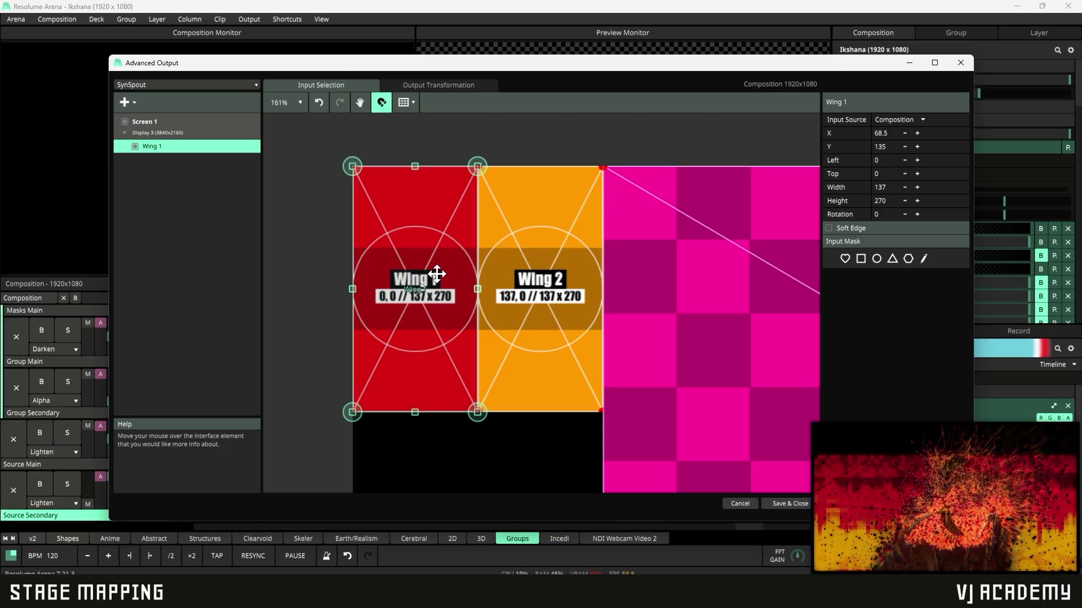
key("ctrl+d")
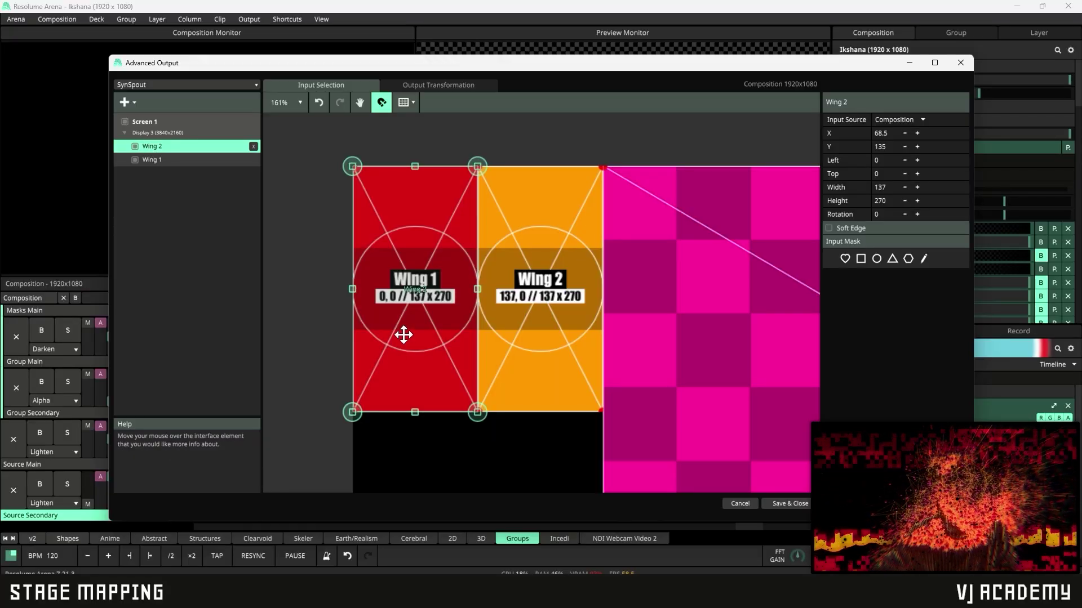
left_click_drag(403, 333, 535, 326)
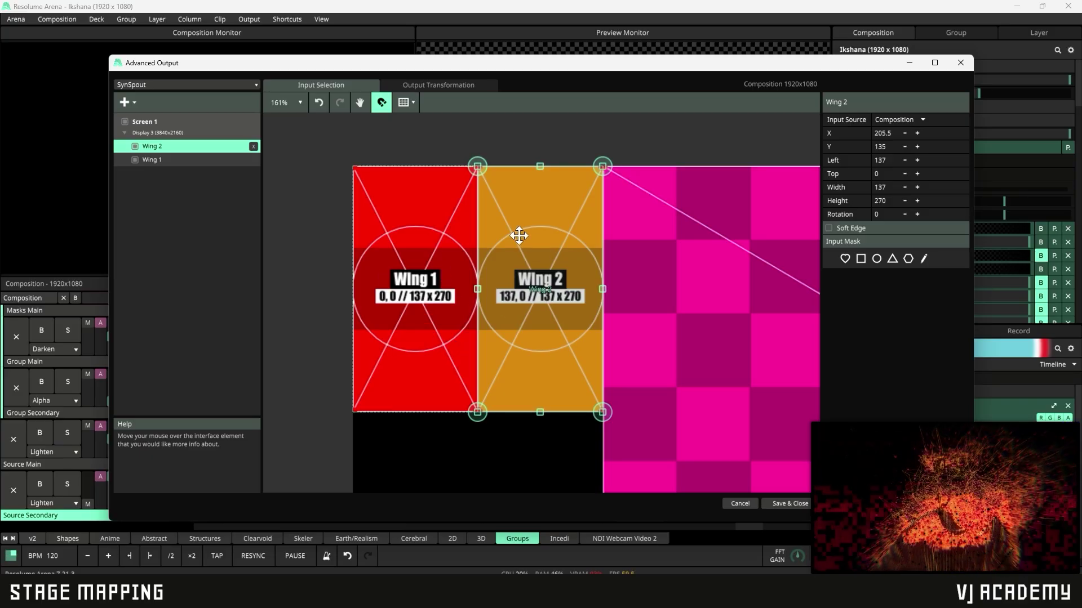
scroll(516, 234, "down", 2)
scroll(514, 234, "up", 2)
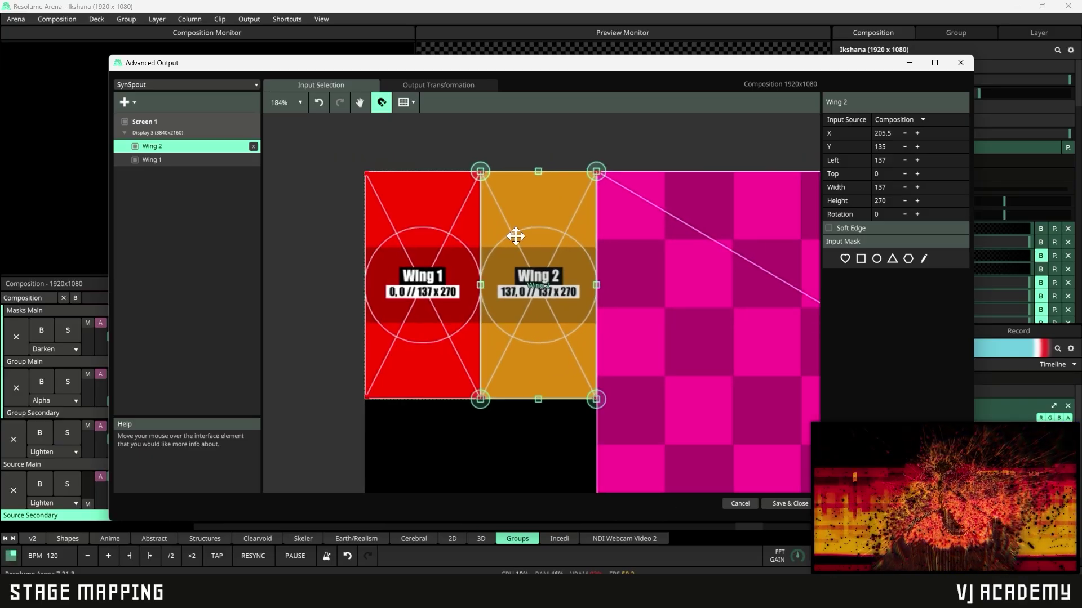
scroll(514, 235, "down", 4)
Zoom out and centre the whole composition, then select the Wing 1 slice
scroll(698, 304, "down", 3)
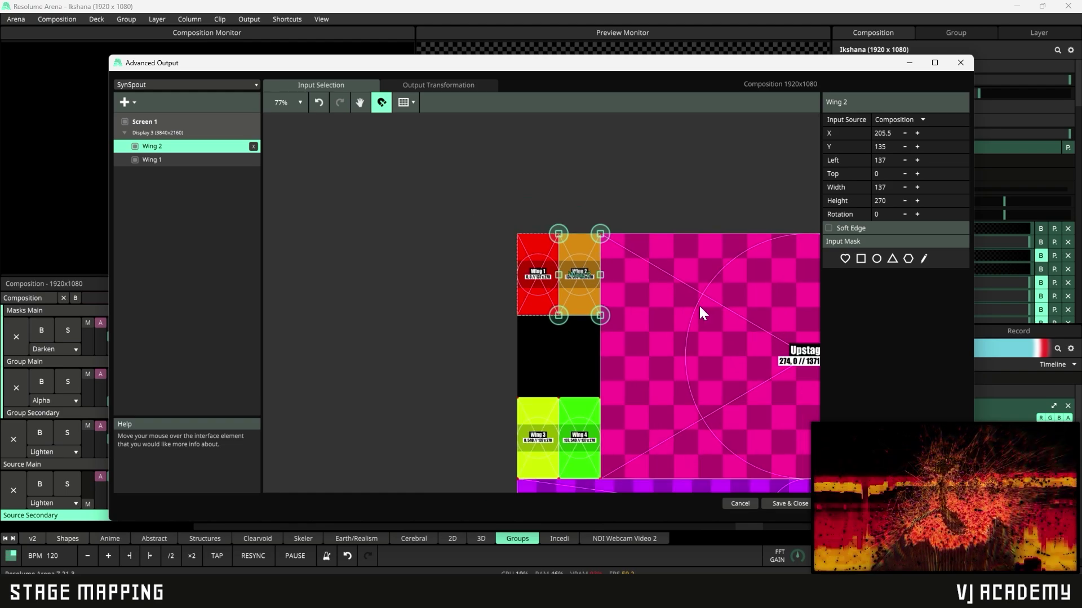
key("space")
left_click_drag(738, 309, 499, 242)
scroll(495, 239, "up", 1)
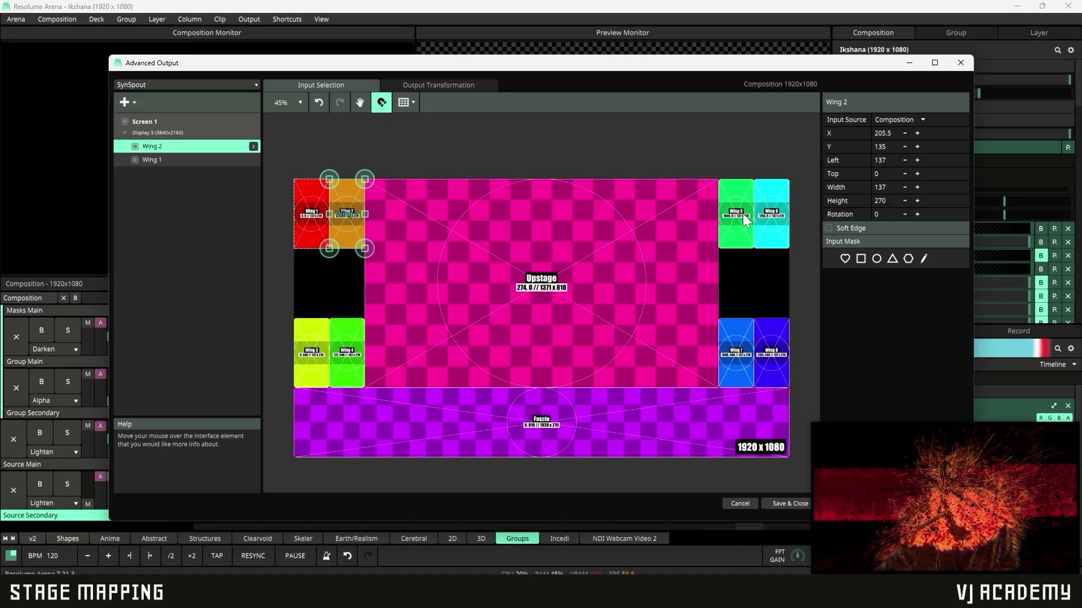
scroll(744, 220, "up", 5)
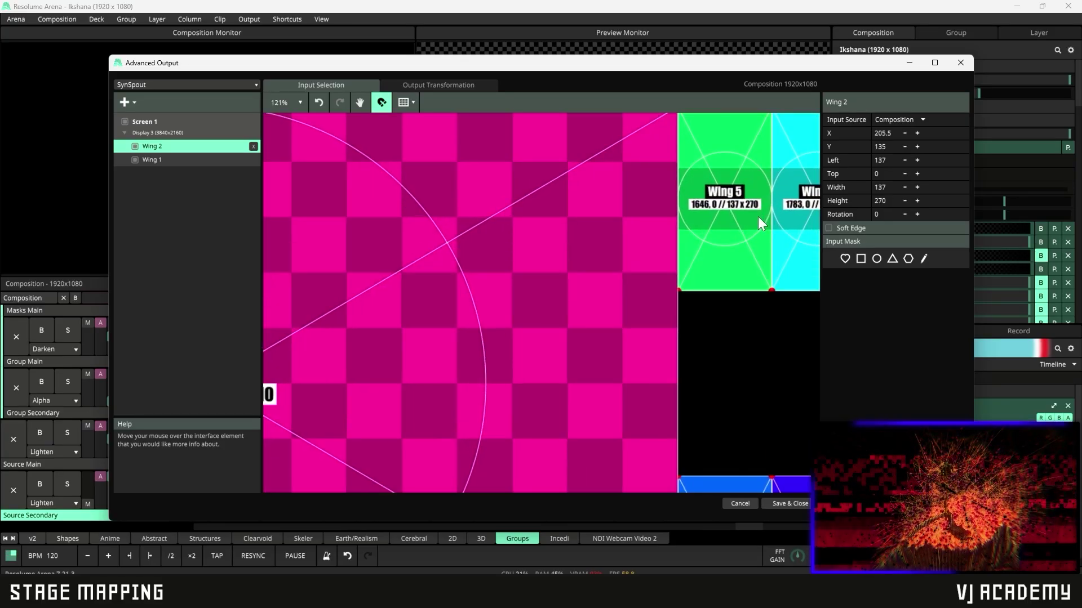
scroll(728, 229, "down", 5)
left_click_drag(483, 253, 644, 241)
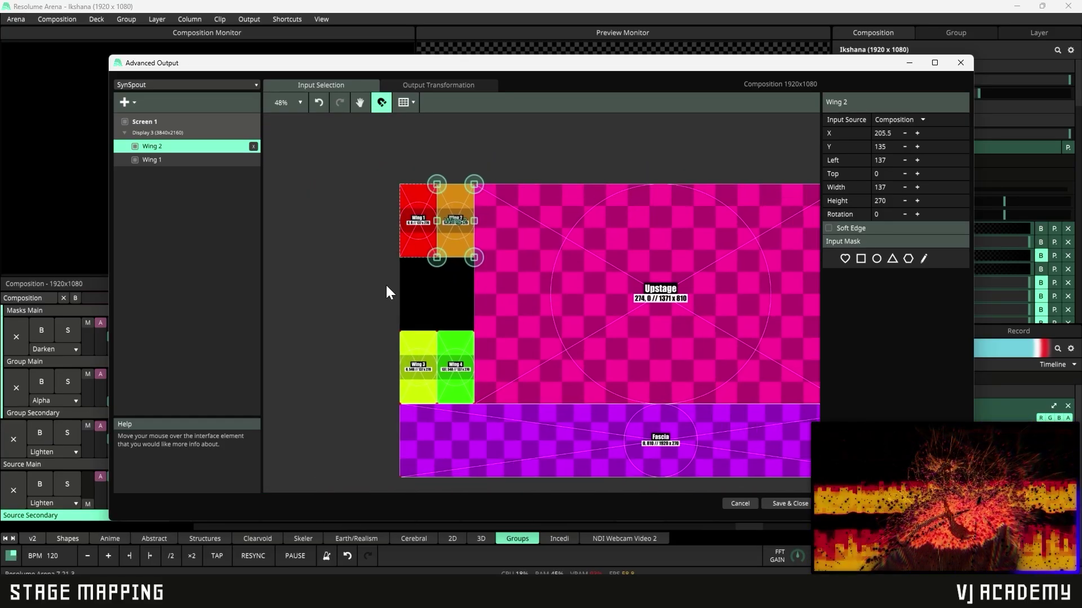
left_click(408, 290)
left_click(414, 226)
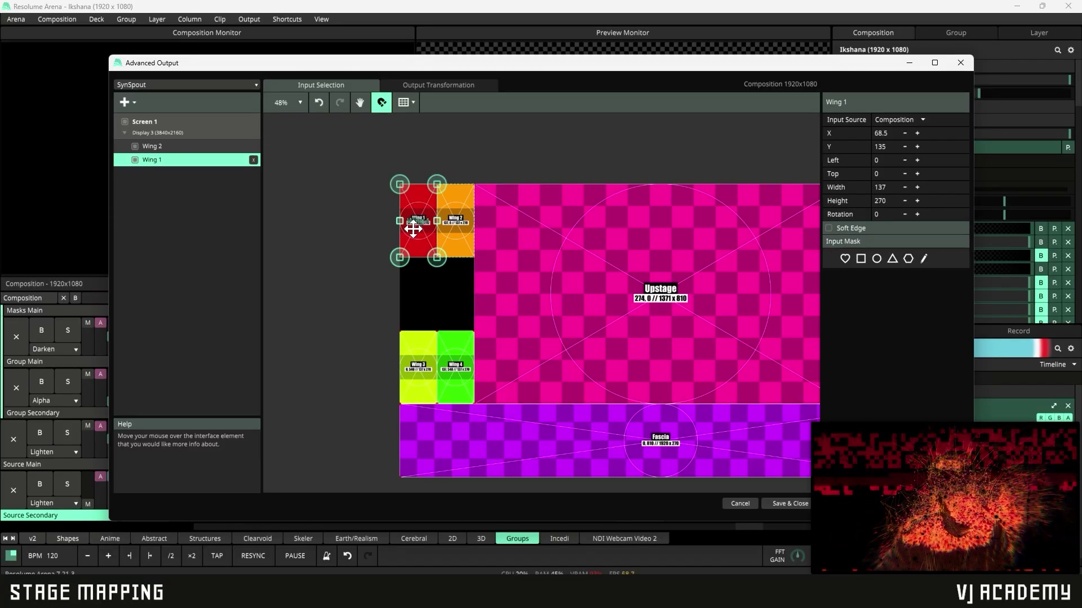
Duplicate Wing 1 and mirror the copy horizontally as Wing 3 at X 1851.5
key("ctrl+d")
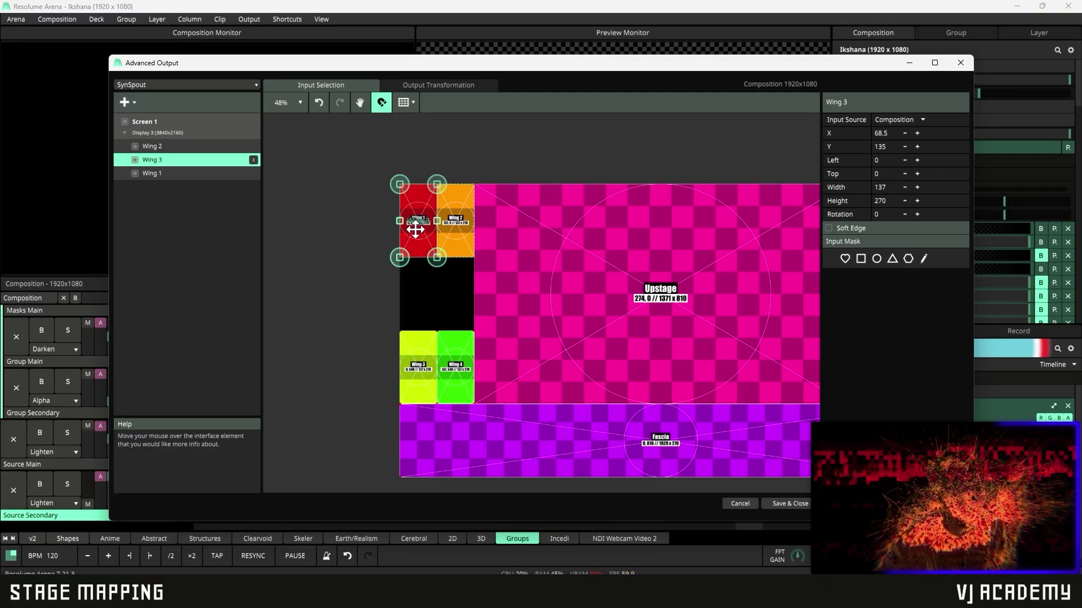
scroll(466, 242, "down", 3)
scroll(466, 242, "up", 1)
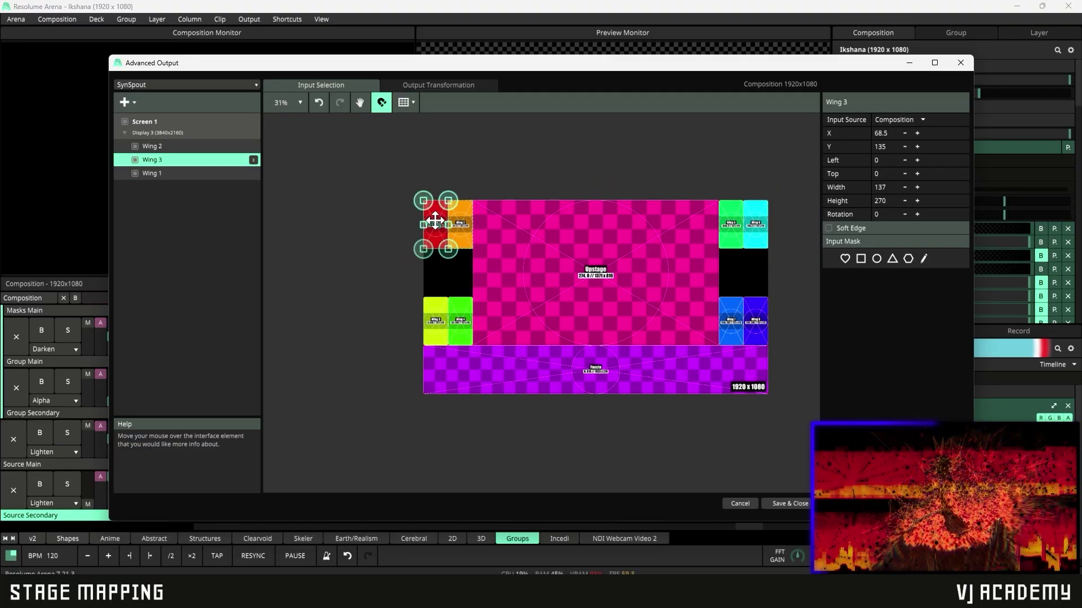
right_click(435, 221)
left_click(458, 252)
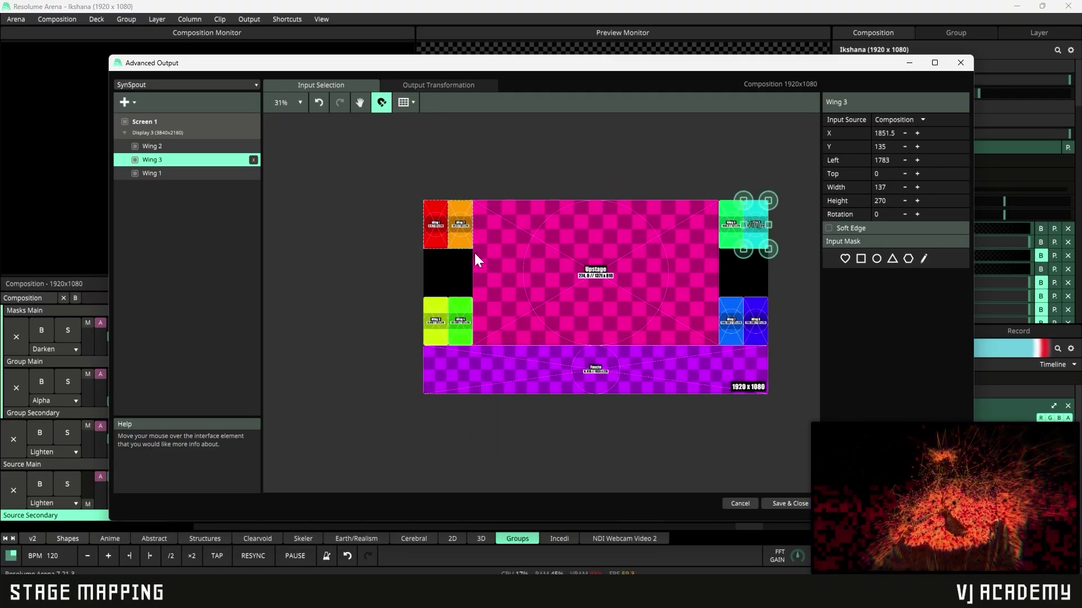
left_click_drag(608, 236, 580, 253)
scroll(541, 252, "up", 1)
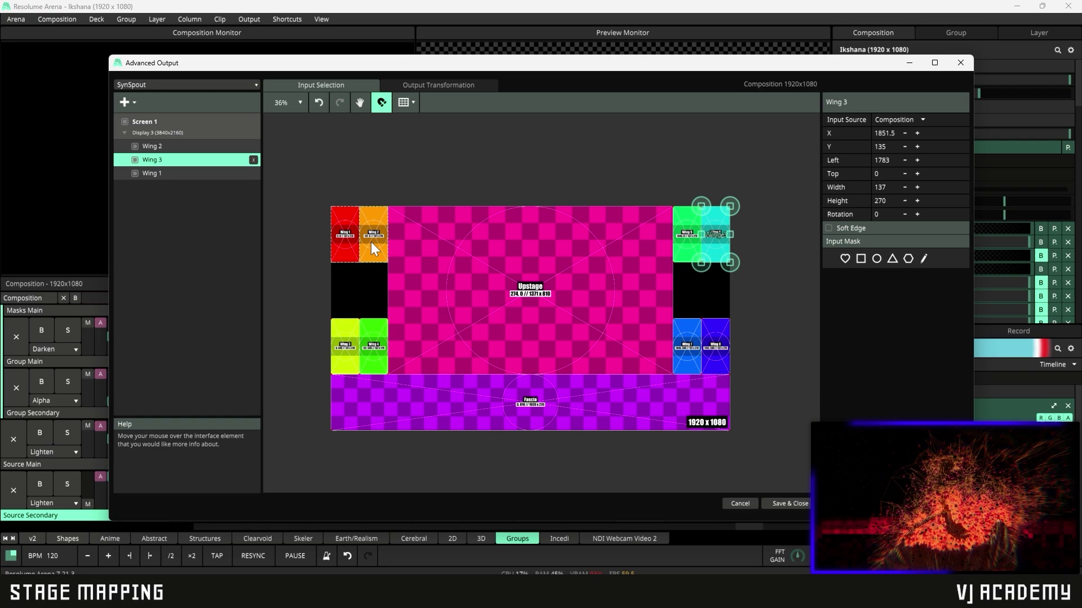
scroll(370, 242, "up", 1)
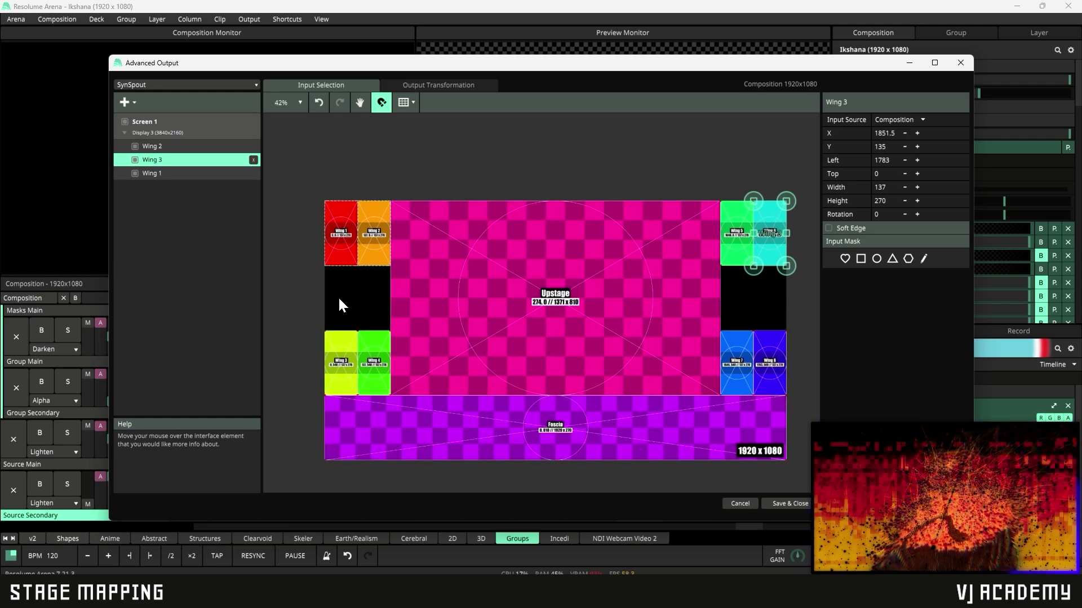
left_click(340, 300)
Duplicate Wing 2 and mirror the copy horizontally as Wing 4 at X 1714.5
left_click(373, 248)
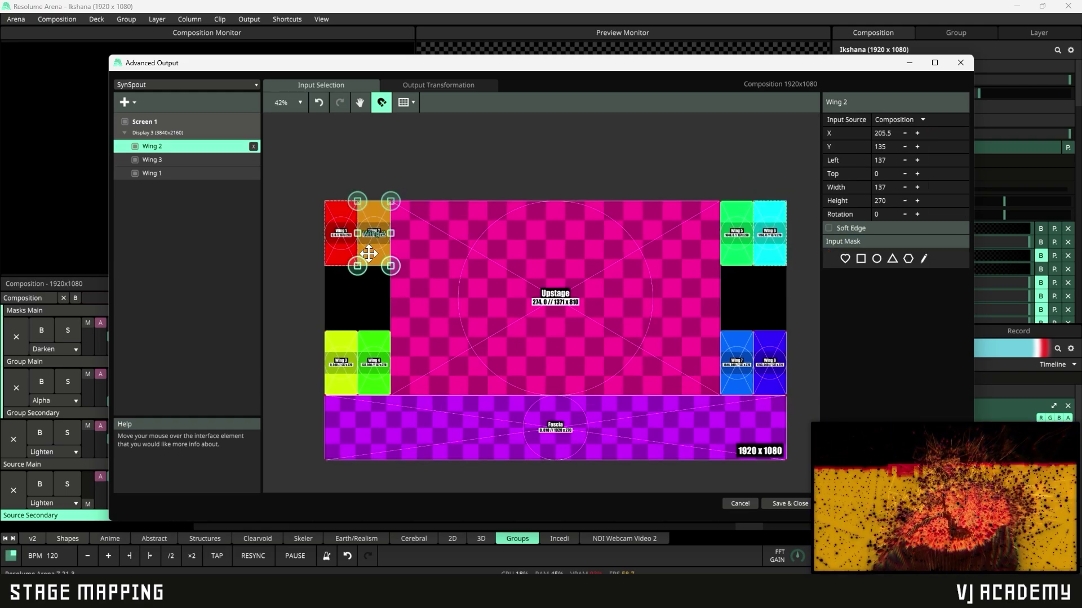
key("ctrl+d")
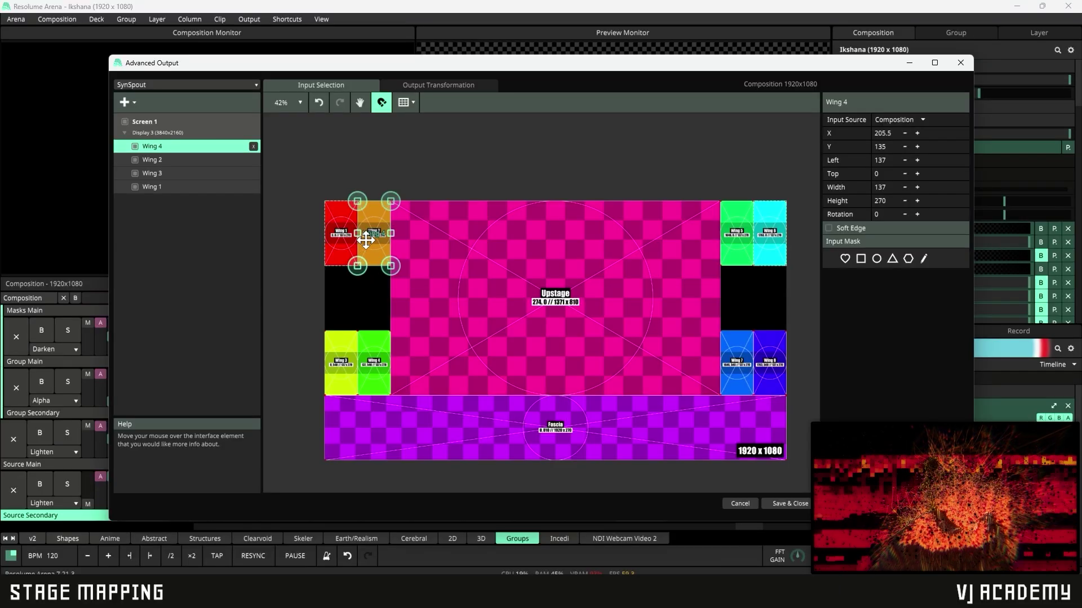
right_click(370, 235)
left_click(406, 267)
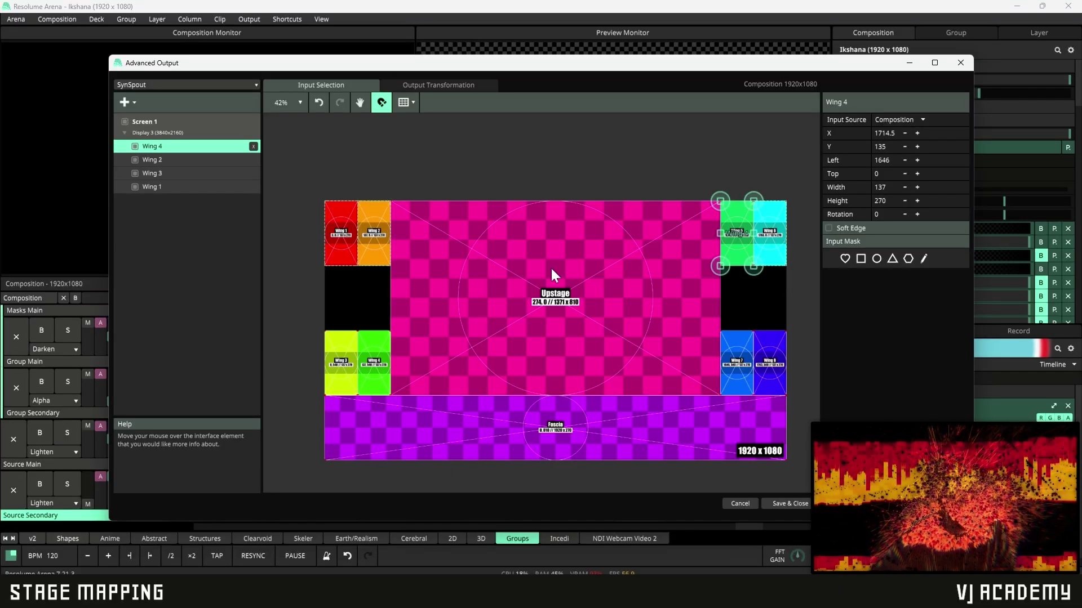
scroll(748, 301, "up", 6)
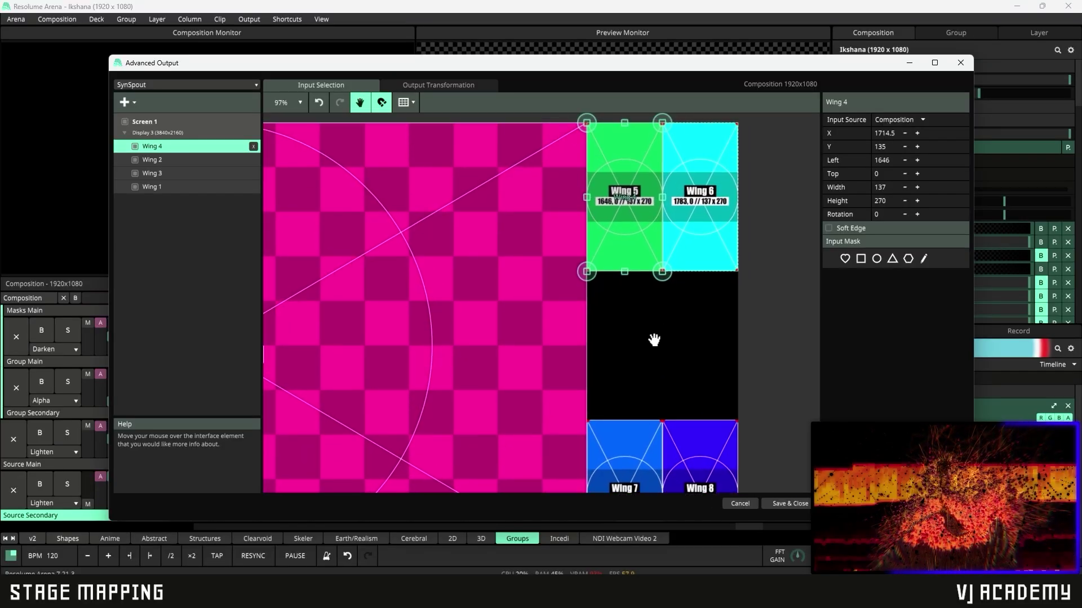
scroll(644, 344, "up", 1)
scroll(604, 376, "up", 1)
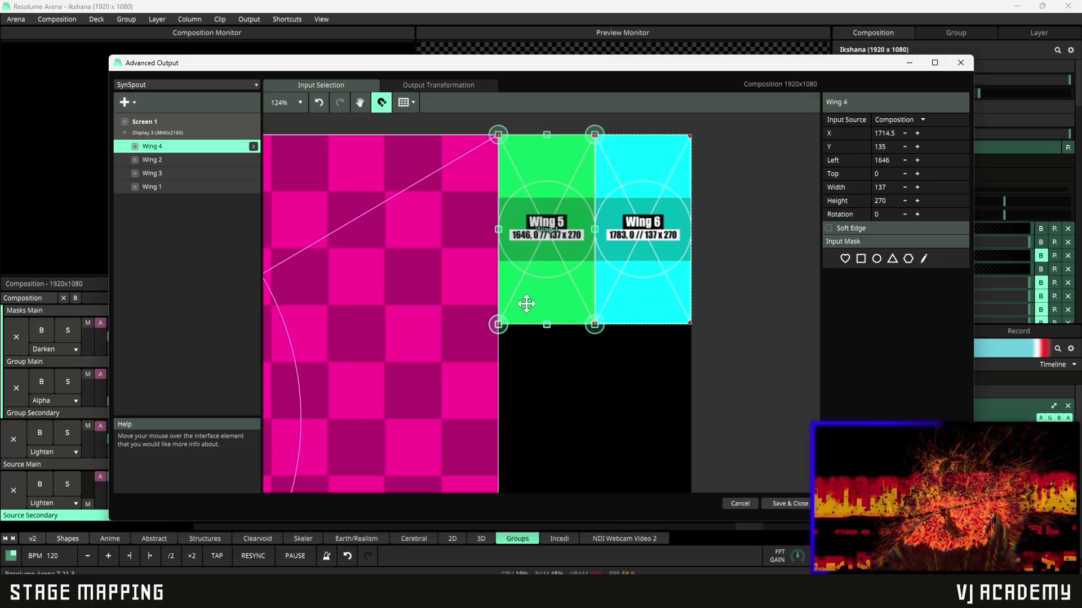
left_click(539, 357)
left_click(535, 304)
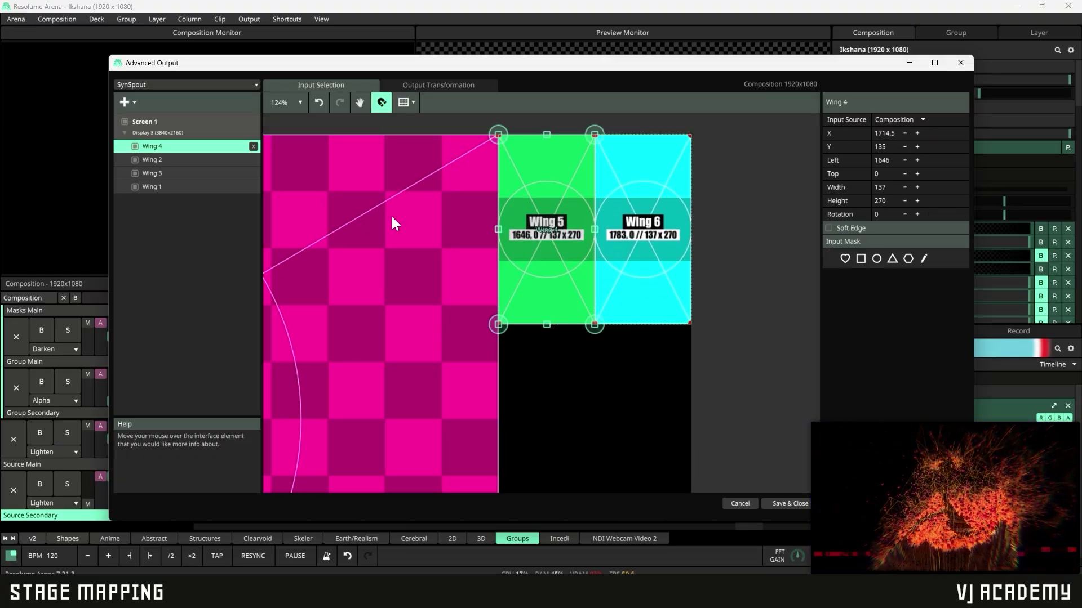
Rename the Wing 4 slice to 'Wing 5' and the Wing 3 slice to 'Wing 6'
double_click(163, 147)
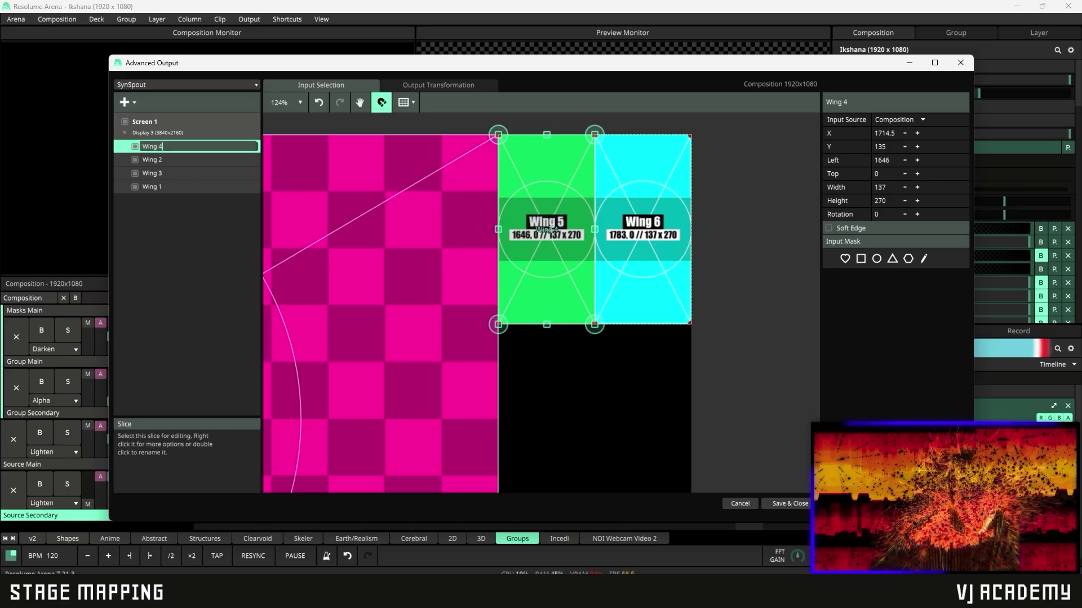
key("BackSpace")
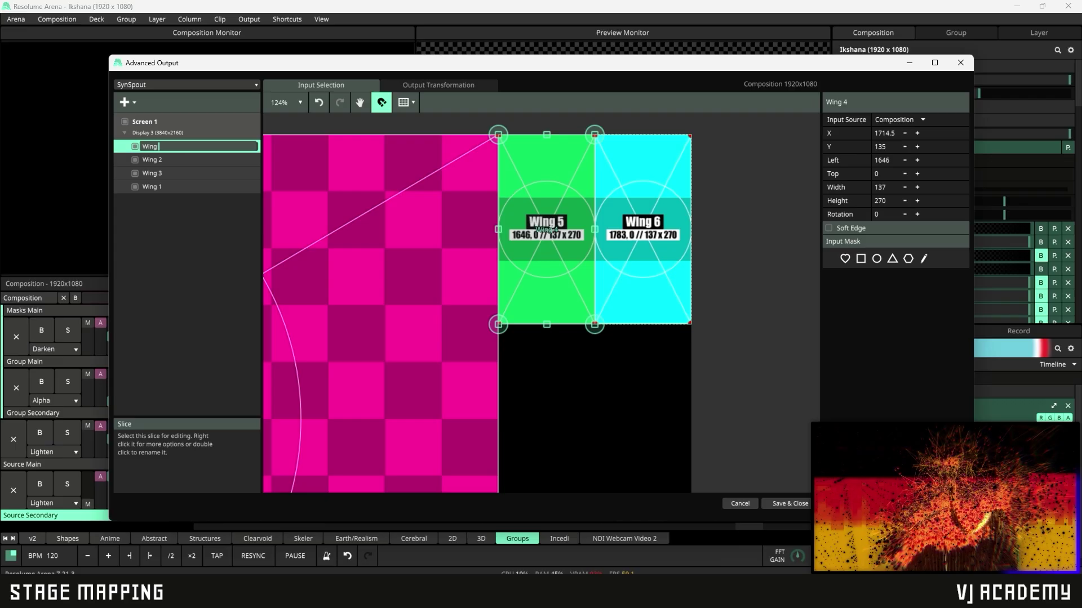
type("5")
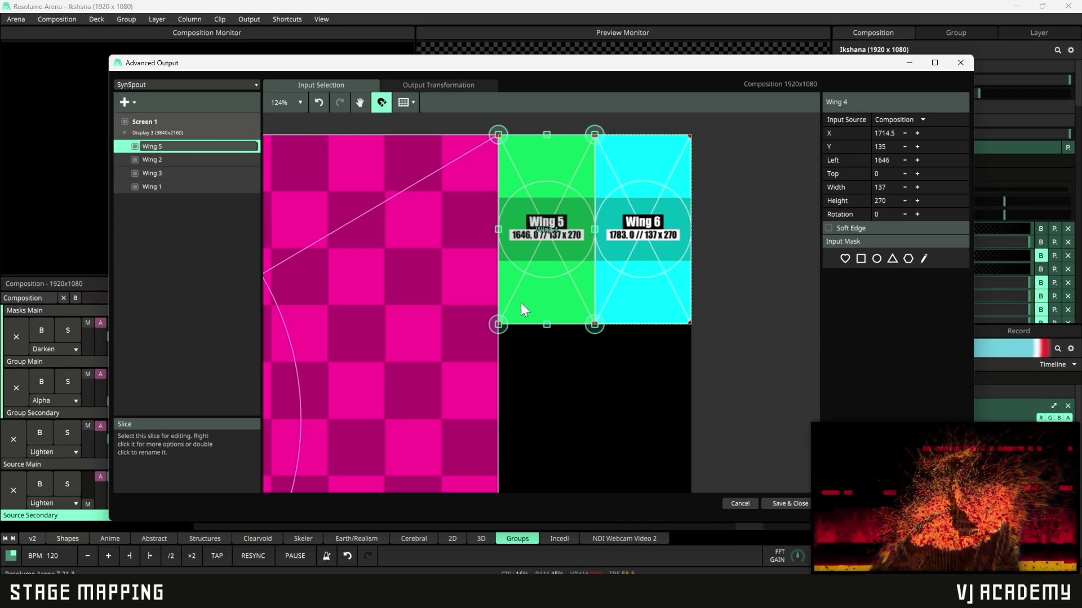
left_click(647, 258)
double_click(168, 173)
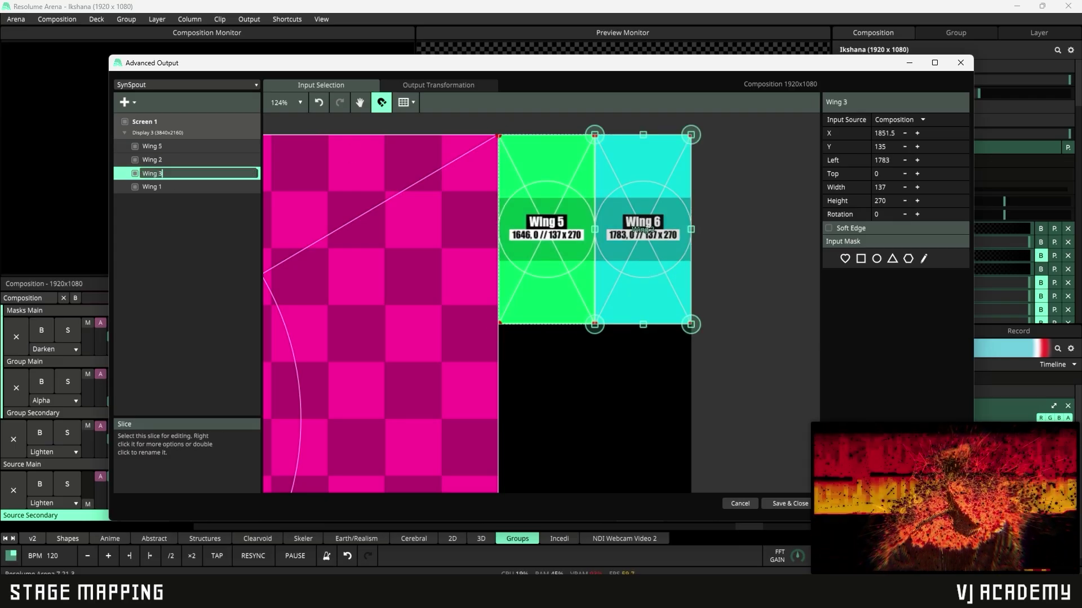
key("BackSpace")
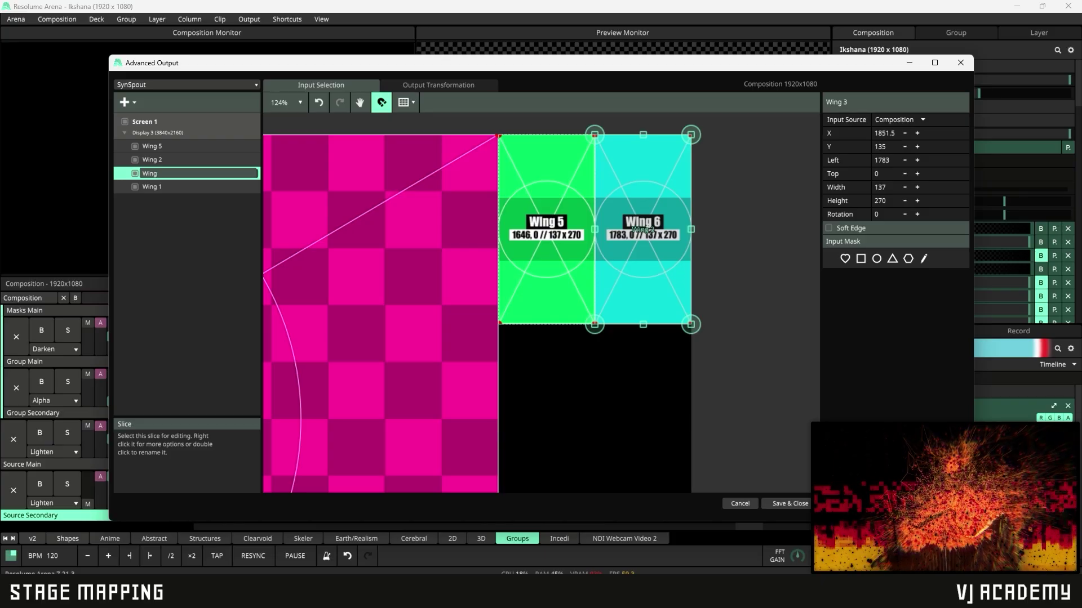
type("6")
key("Return")
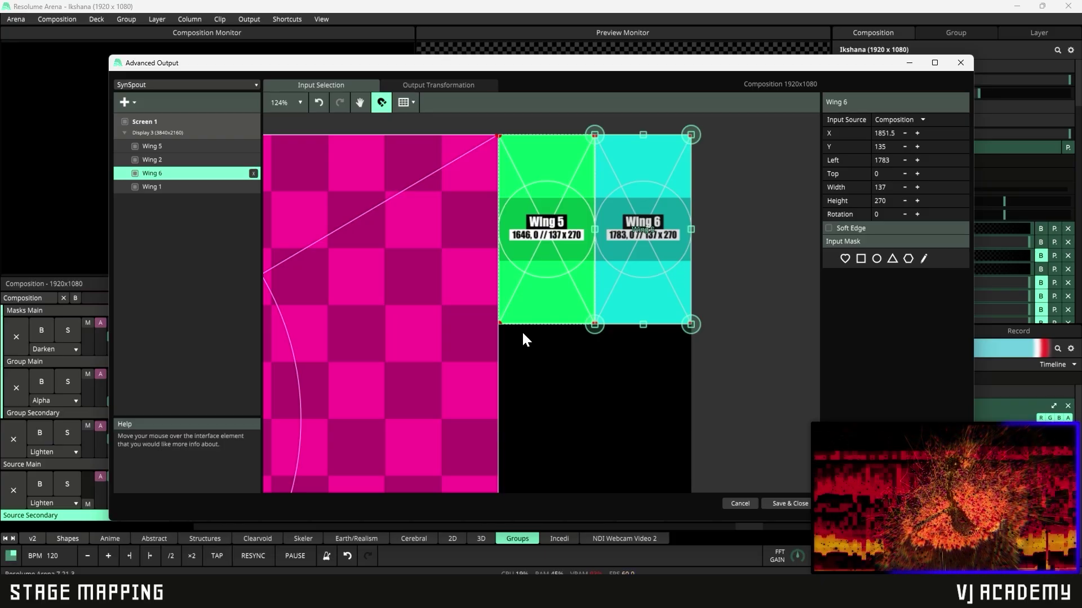
scroll(600, 369, "down", 6)
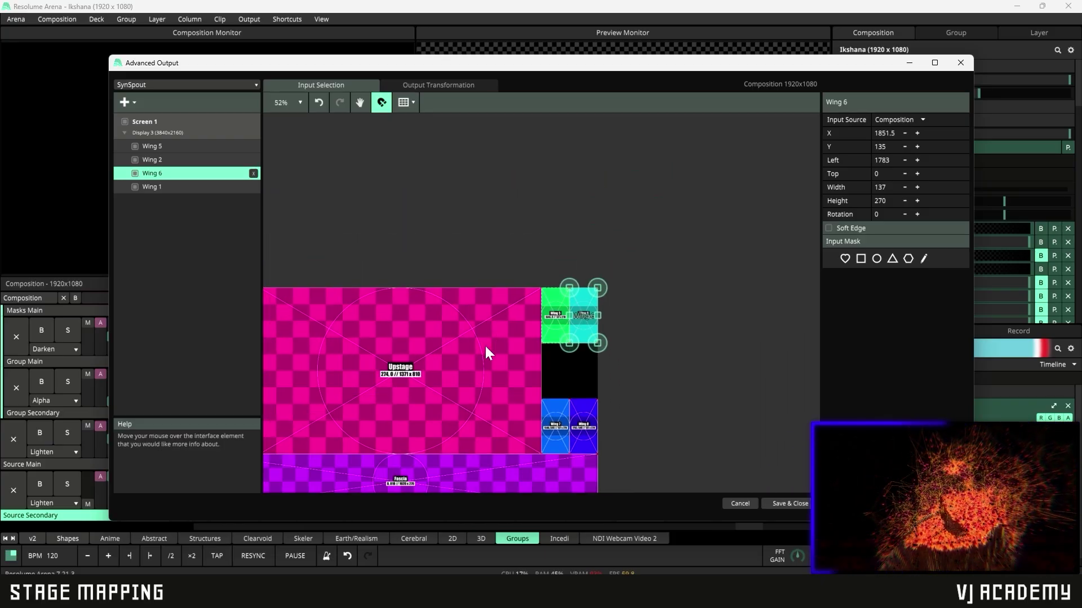
left_click_drag(417, 387, 509, 273)
scroll(501, 266, "up", 4)
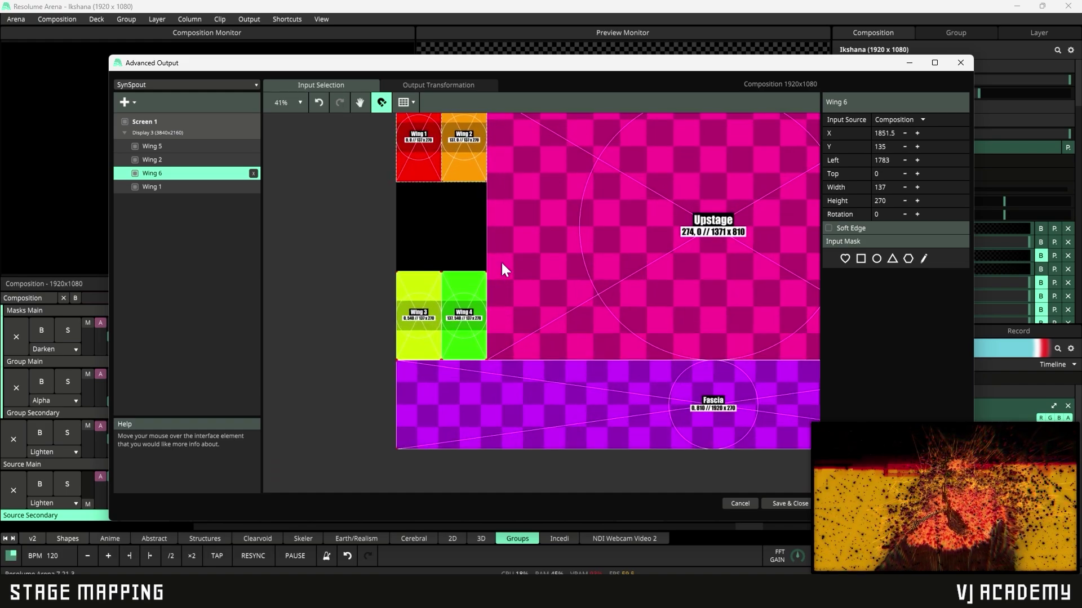
Add a new slice and resize it to fit the lower Wing 3 panel
scroll(550, 364, "up", 2)
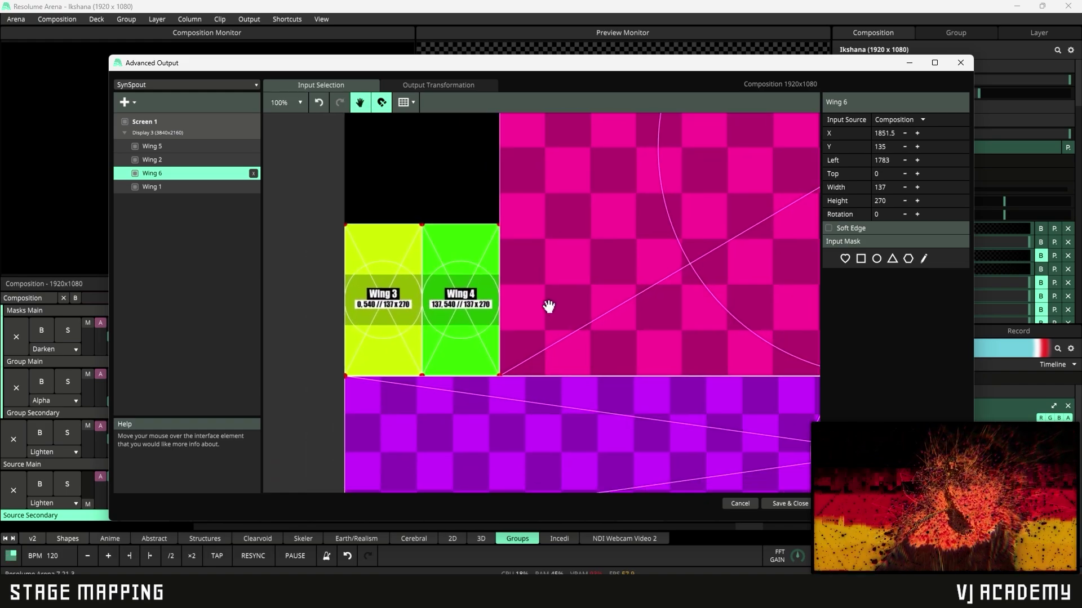
left_click(129, 103)
left_click(137, 140)
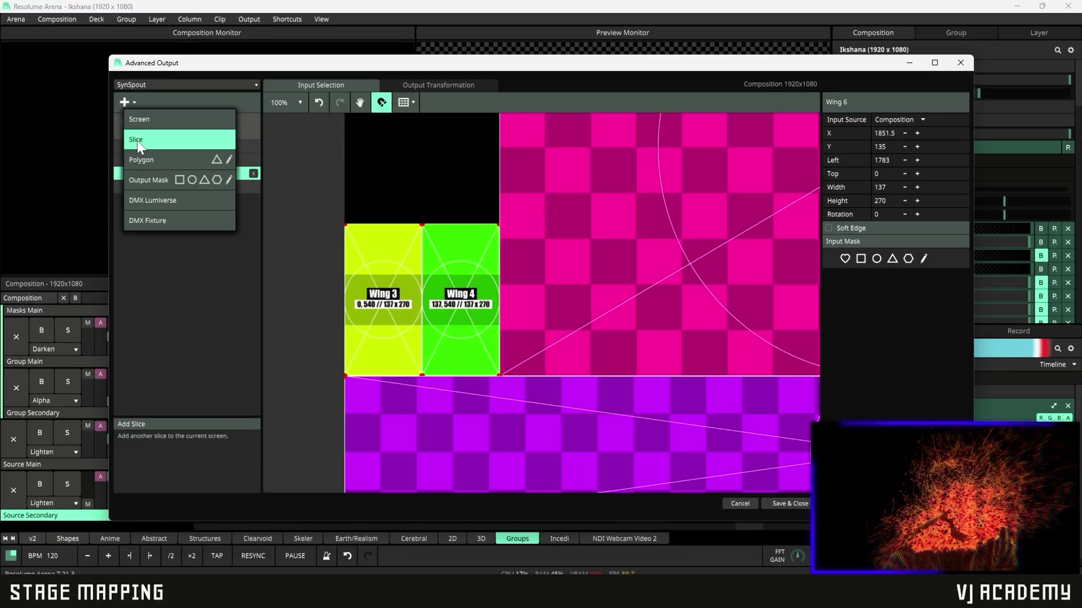
scroll(437, 293, "up", 5)
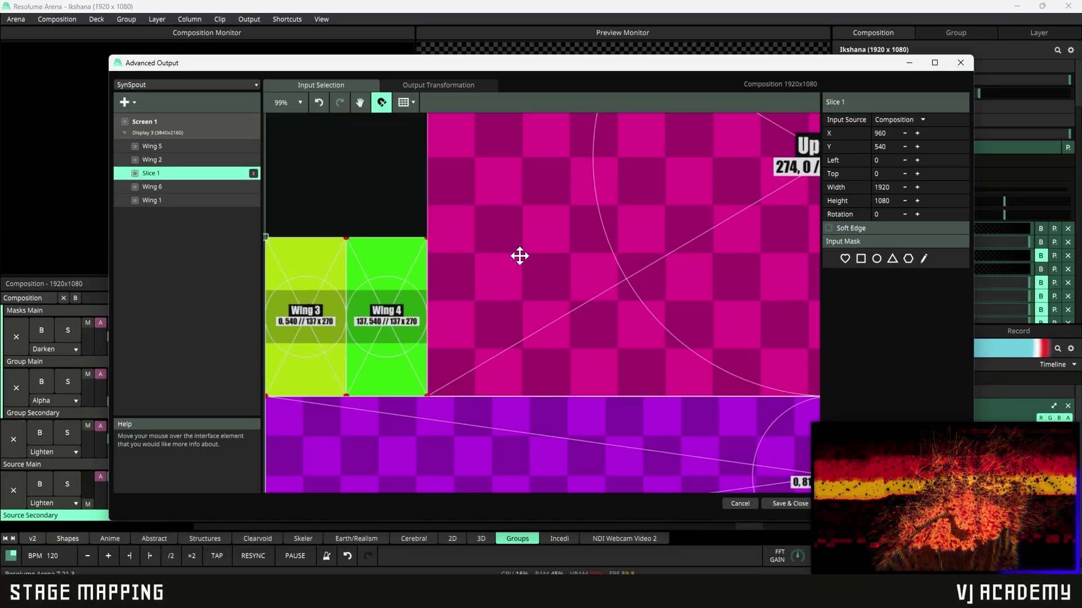
scroll(320, 314, "up", 2)
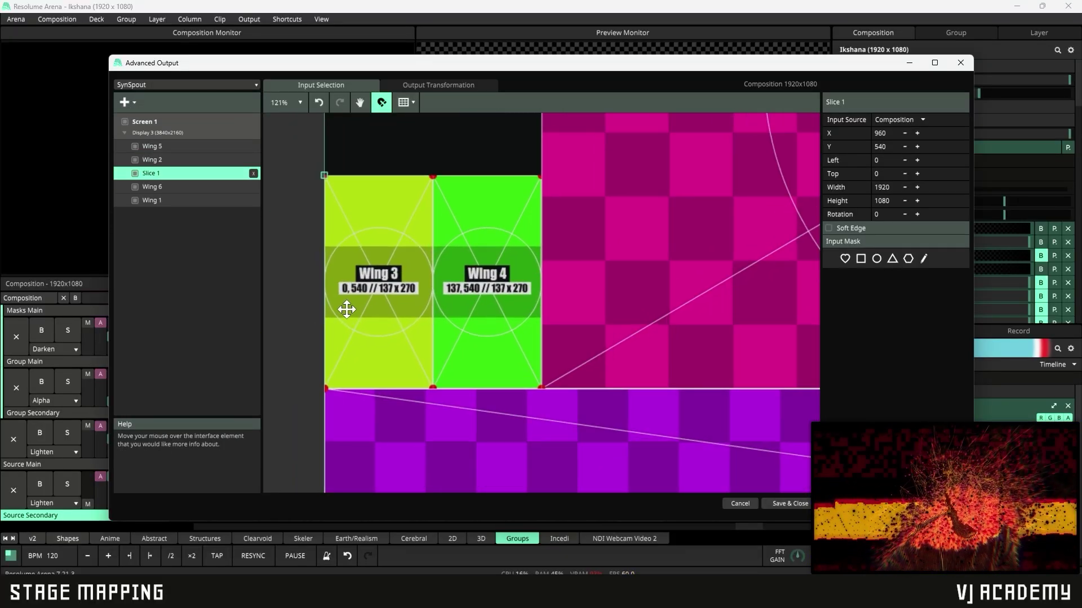
left_click(444, 315)
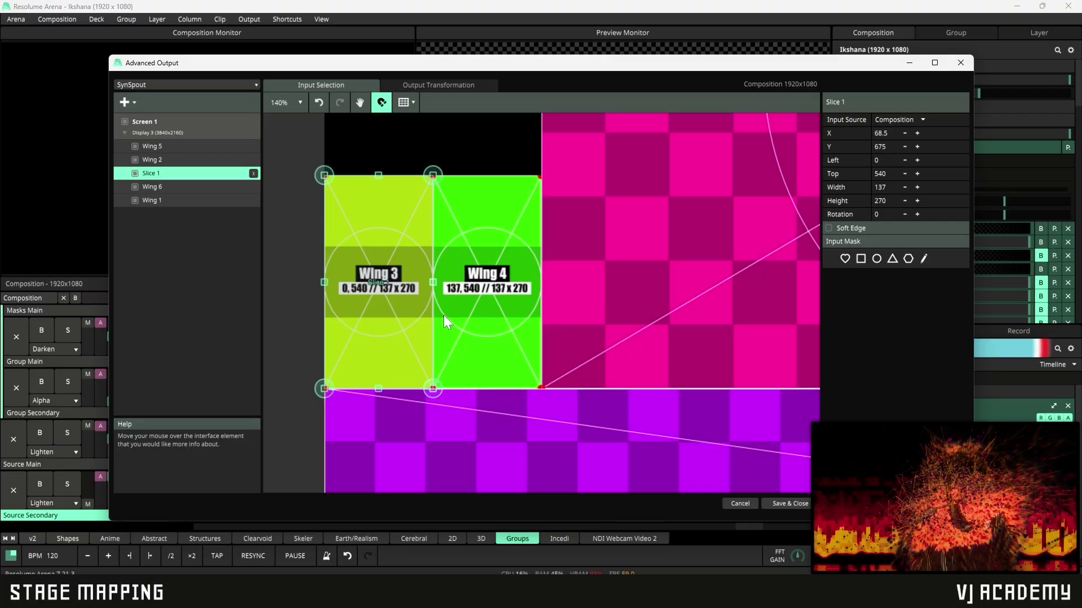
scroll(444, 315, "up", 3)
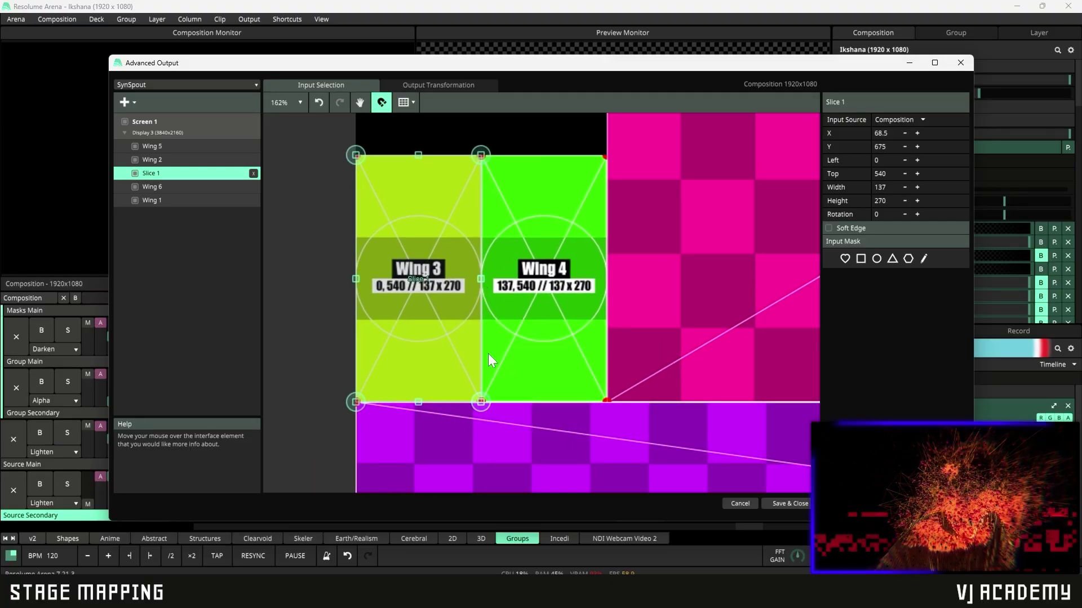
Duplicate the slice and move the copy onto the Wing 4 panel
key("ctrl+d")
left_click_drag(406, 292, 532, 299)
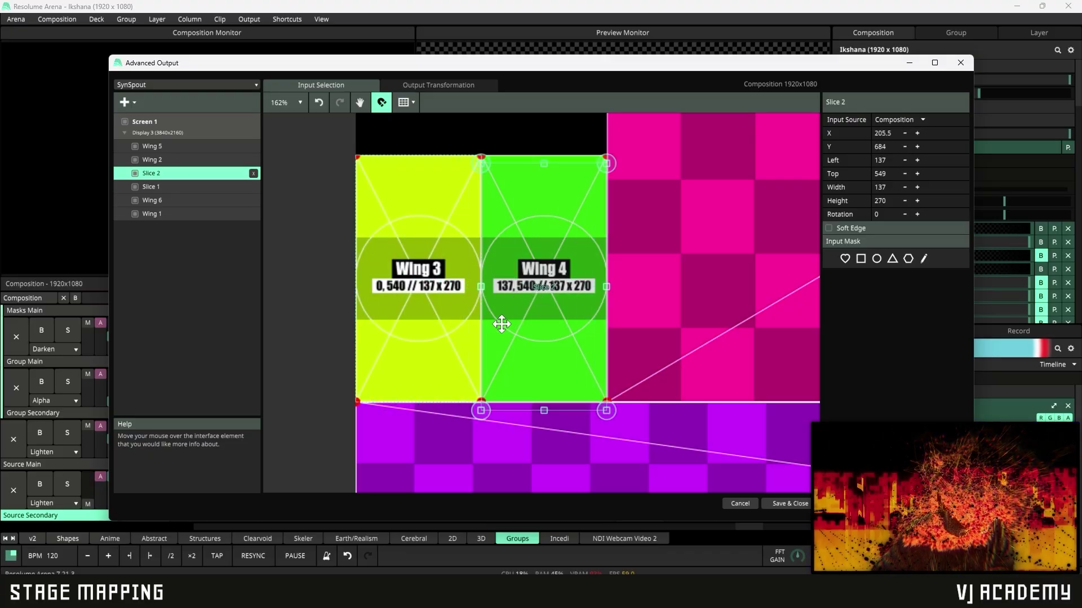
left_click(504, 424)
left_click(426, 320)
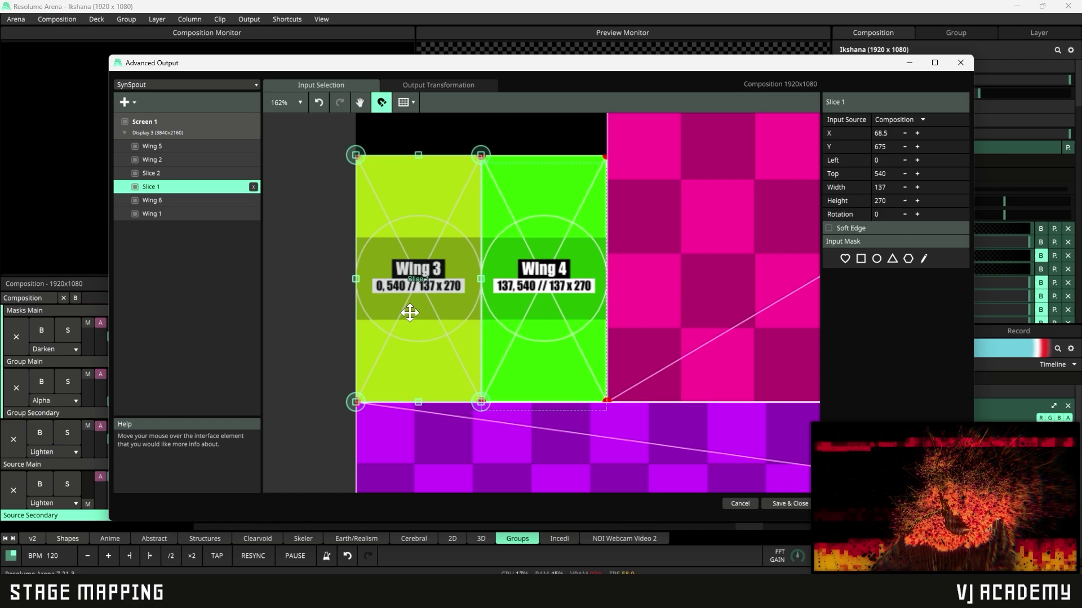
Rename Slice 1 to 'Wing 3' and Slice 2 to 'Wing 4'
double_click(202, 182)
type("Slice")
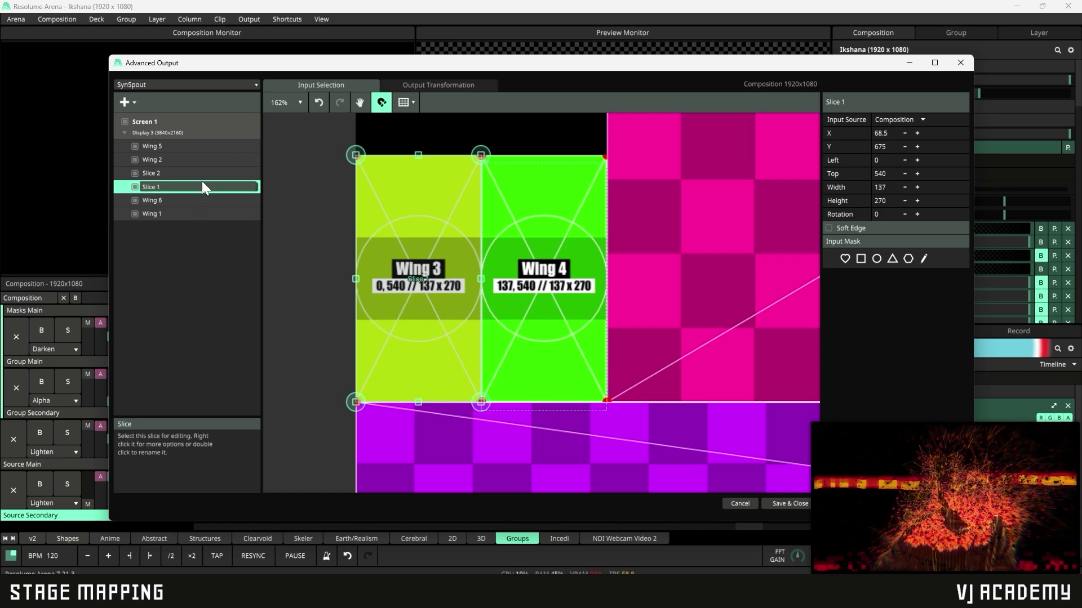
key("BackSpace")
key("BackSpace")
key("BackSpace")
key("BackSpace")
key("BackSpace")
key("BackSpace")
type("W")
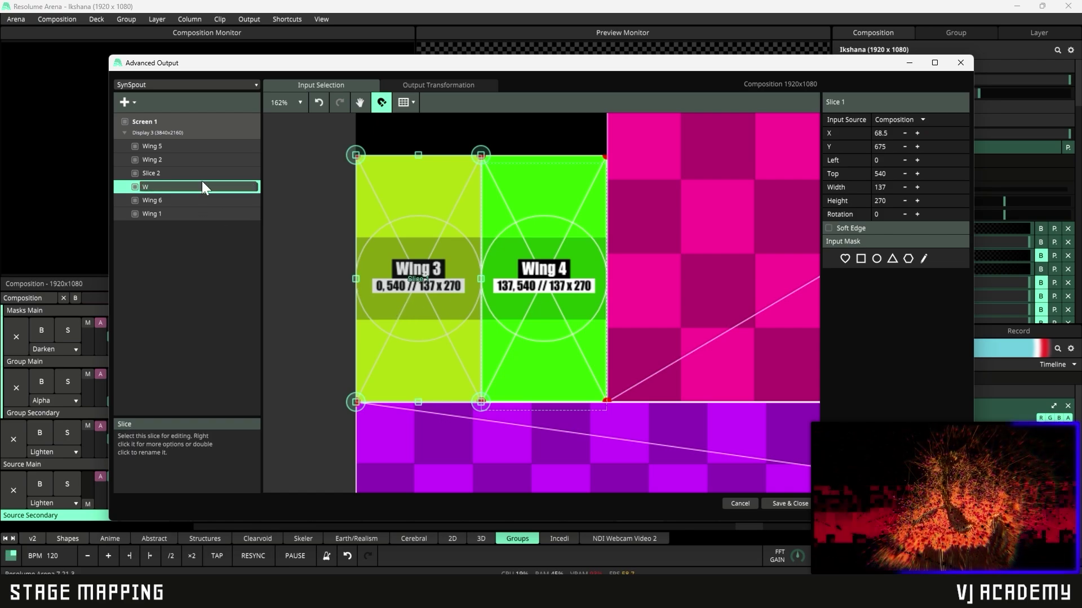
type("ing 3")
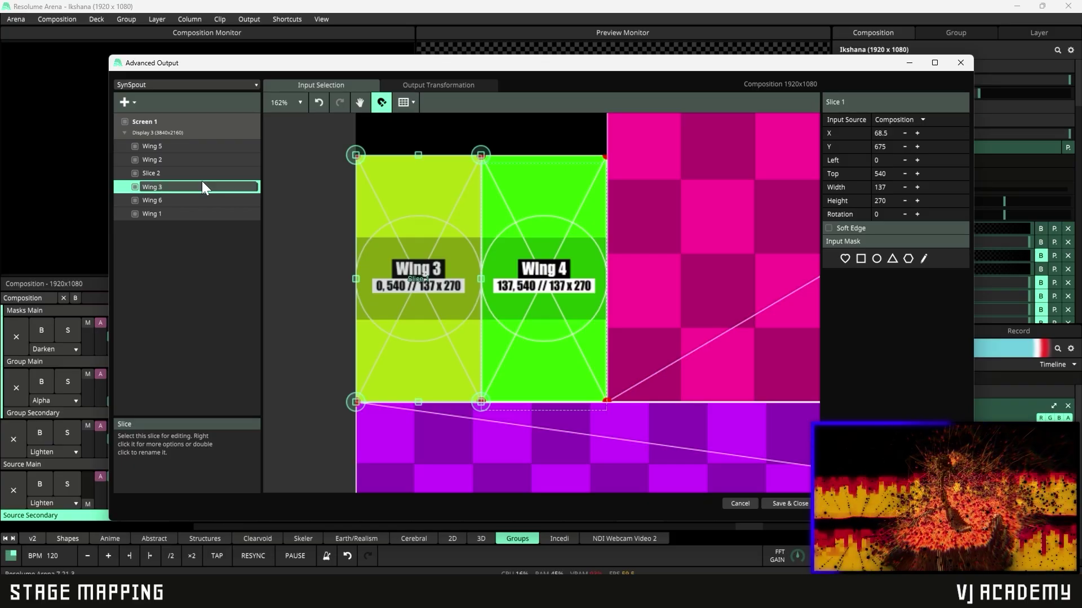
key("Return")
left_click(188, 175)
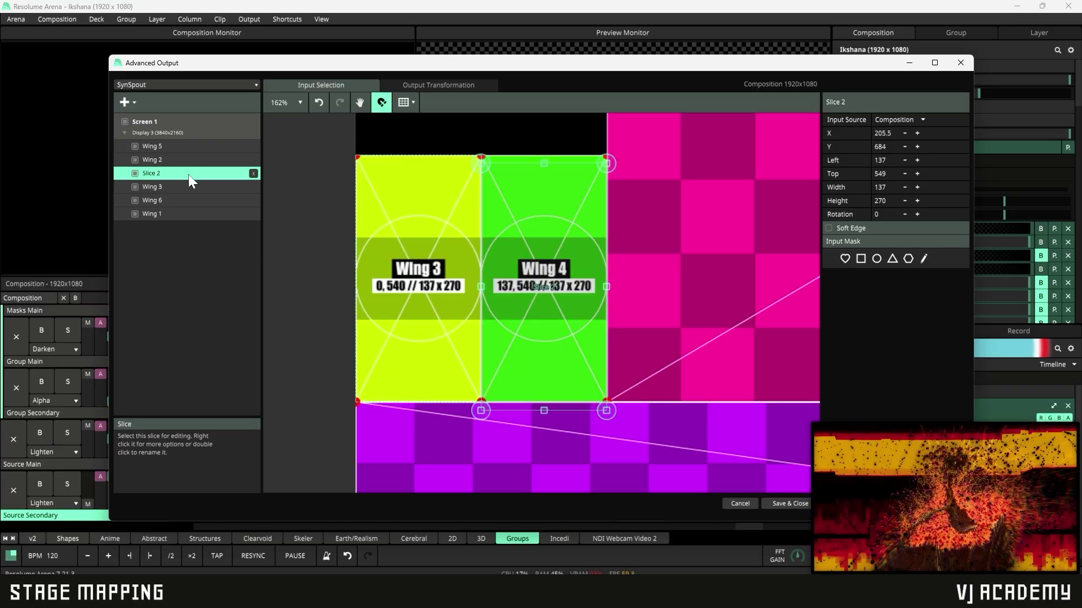
double_click(188, 174)
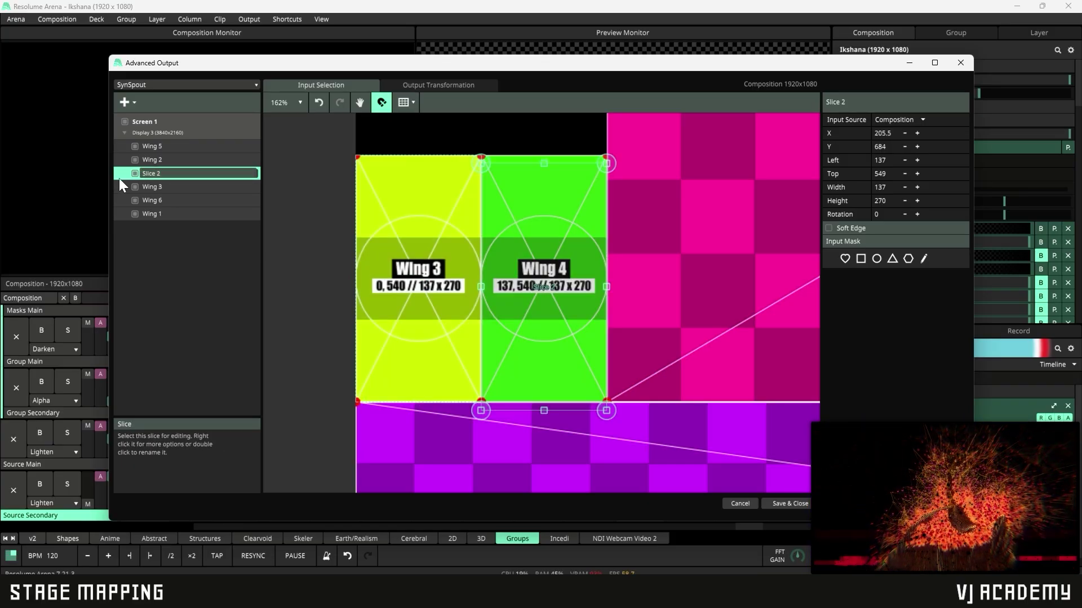
key("BackSpace")
key("BackSpace")
key("BackSpace")
key("BackSpace")
key("BackSpace")
key("BackSpace")
key("BackSpace")
type("W")
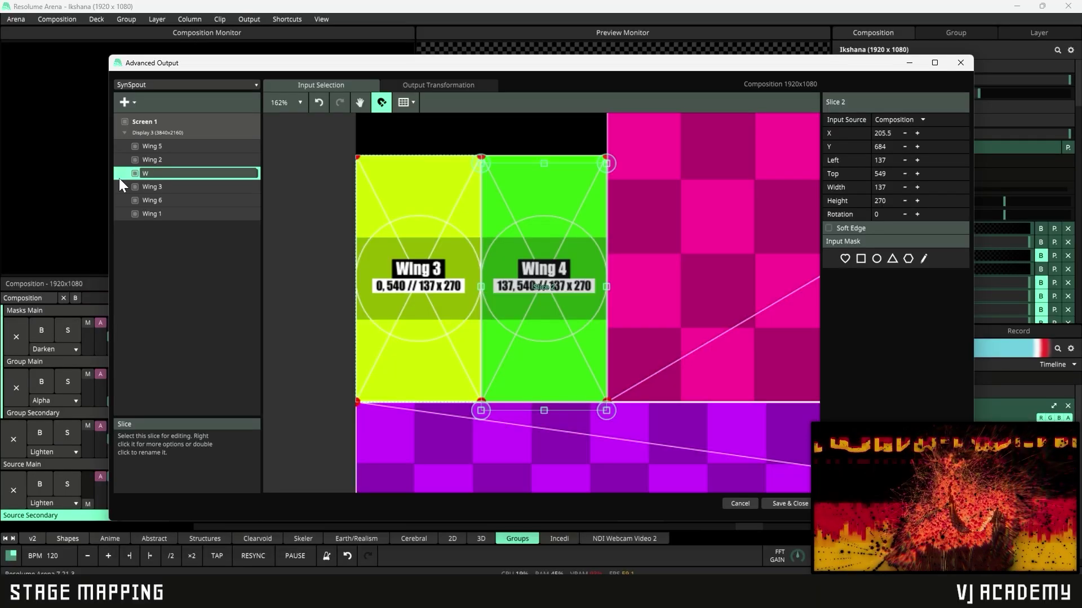
type("ing 4")
key("Return")
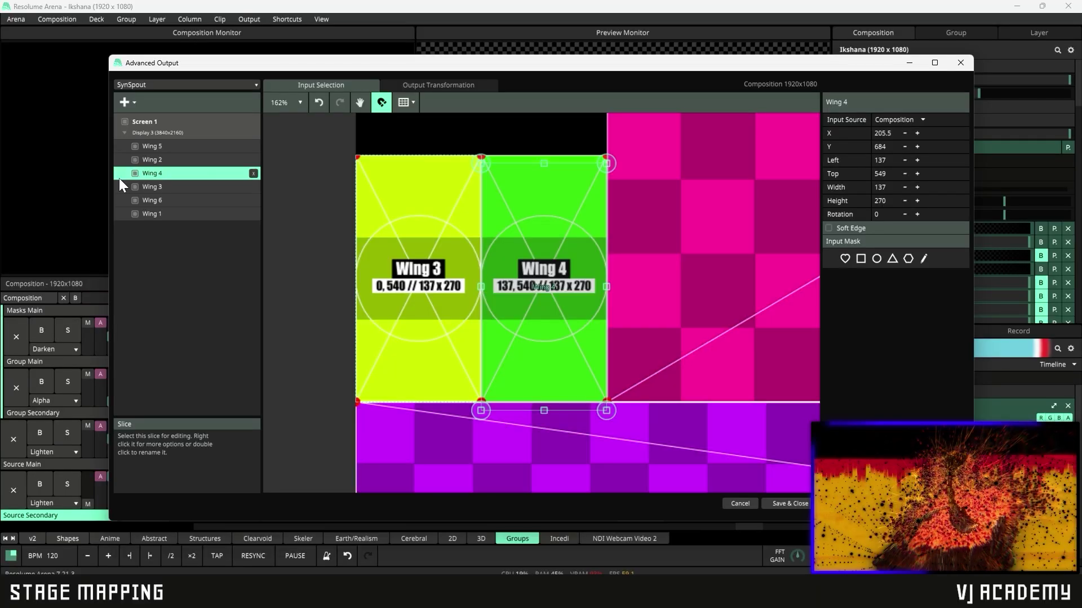
Duplicate the Wing 3 and Wing 4 slices and mirror the copies to the right-side panels
scroll(691, 242, "down", 5)
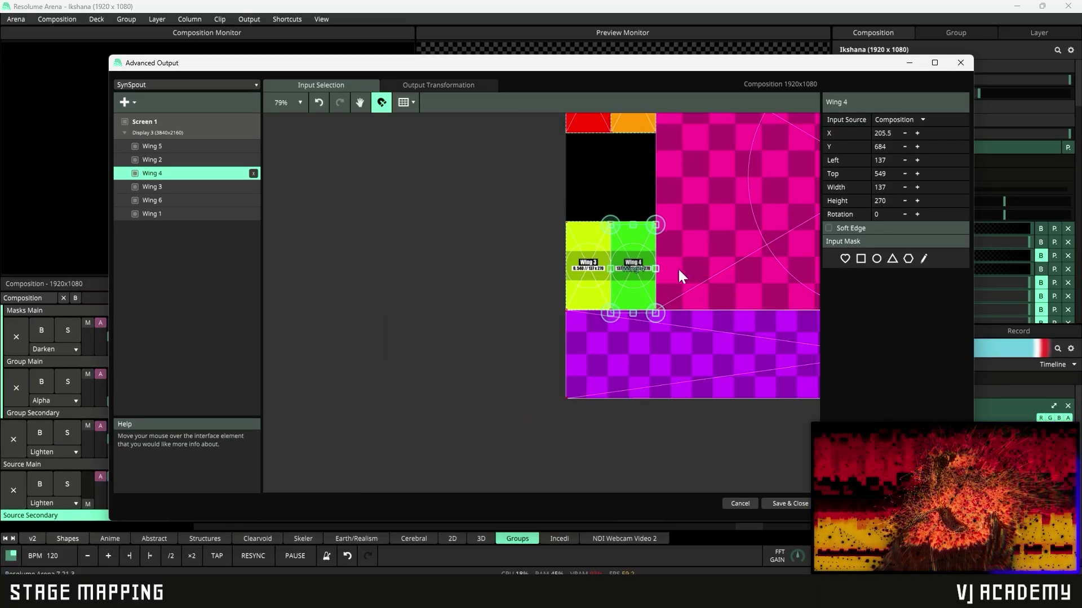
scroll(552, 305, "down", 2)
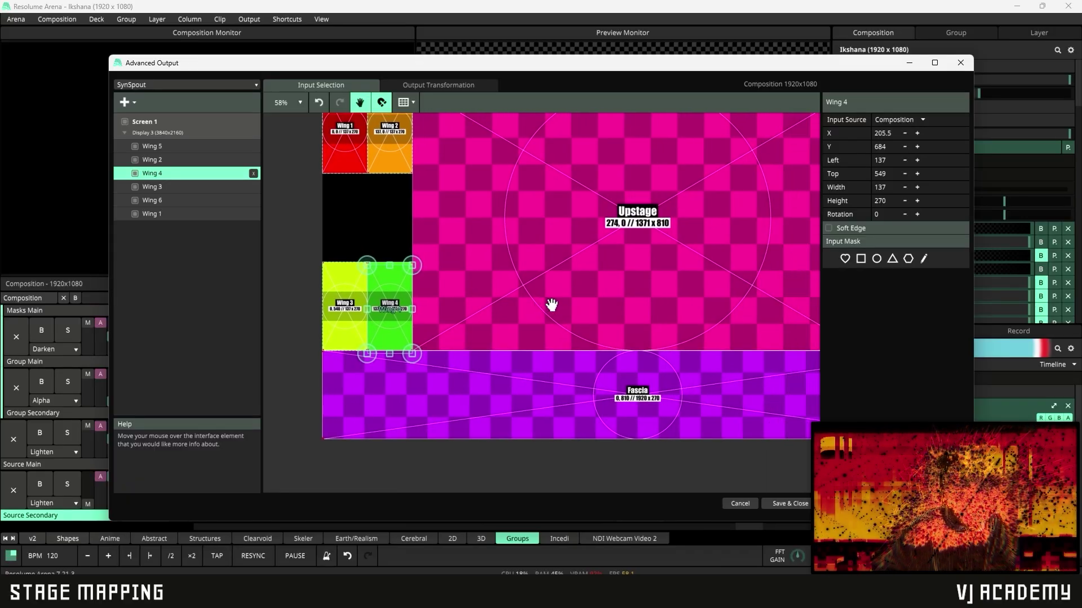
scroll(471, 262, "down", 2)
left_click(289, 224)
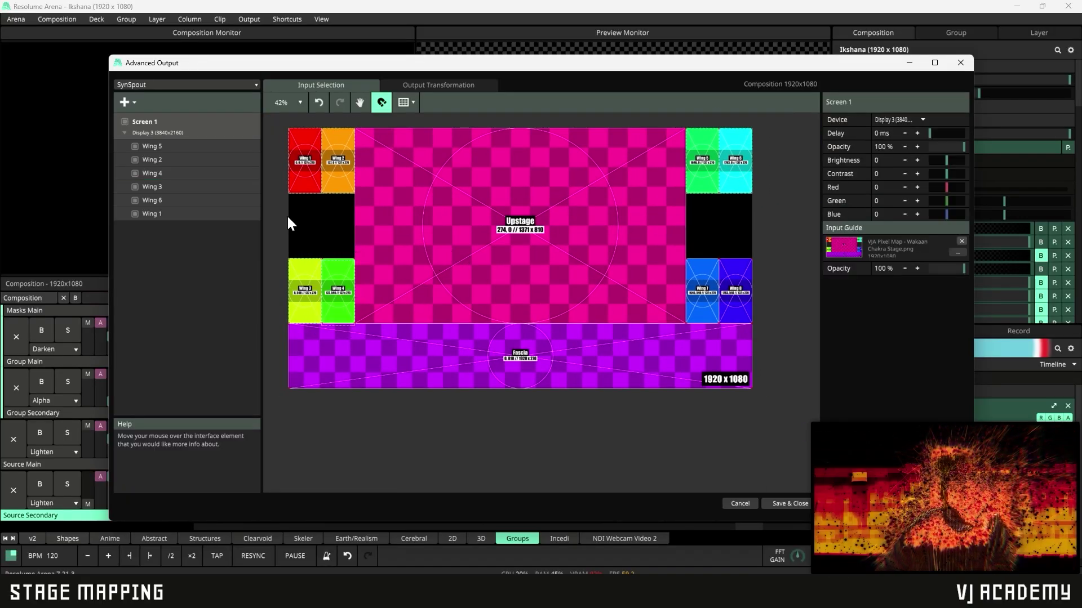
left_click_drag(265, 253, 350, 314)
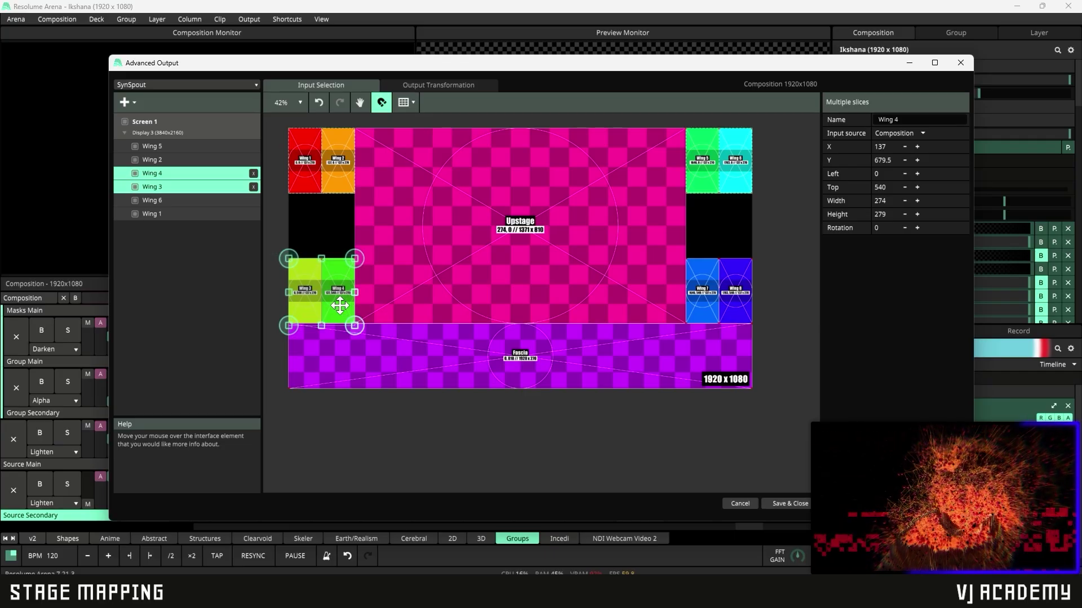
key("ctrl+d")
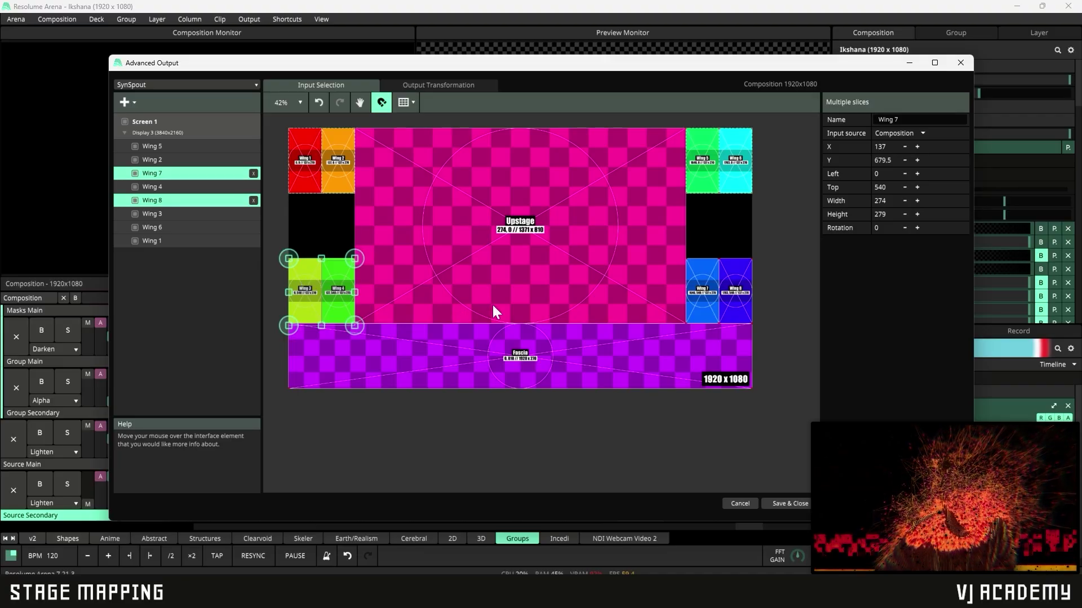
right_click(313, 294)
left_click(358, 97)
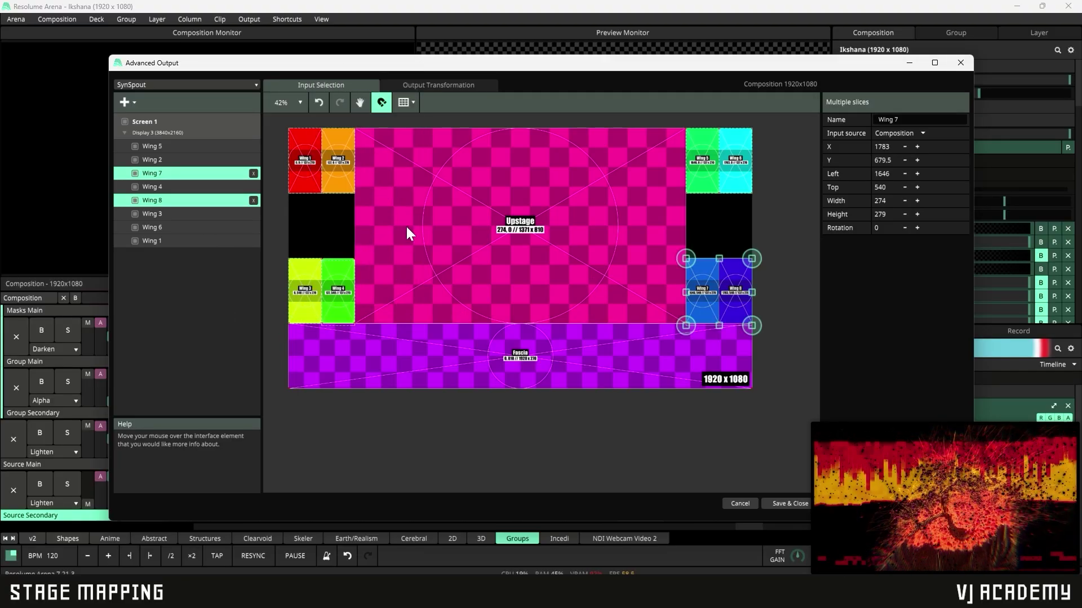
Check the Wing 7 and Wing 8 slices sit on the lower-right panels at 137x270
scroll(636, 374, "up", 3)
scroll(552, 350, "up", 3)
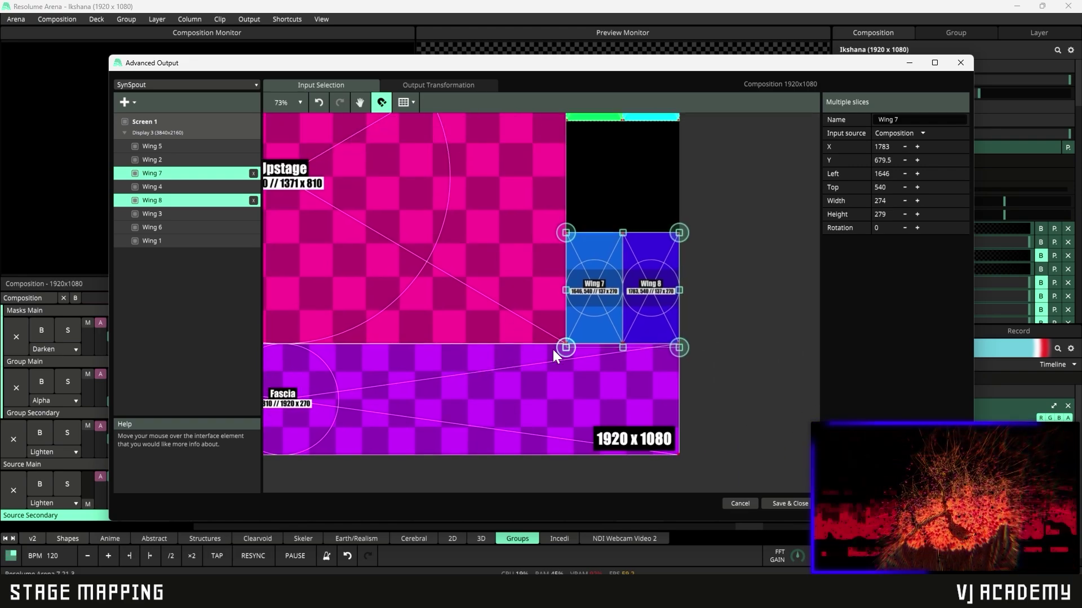
left_click_drag(475, 249, 350, 270)
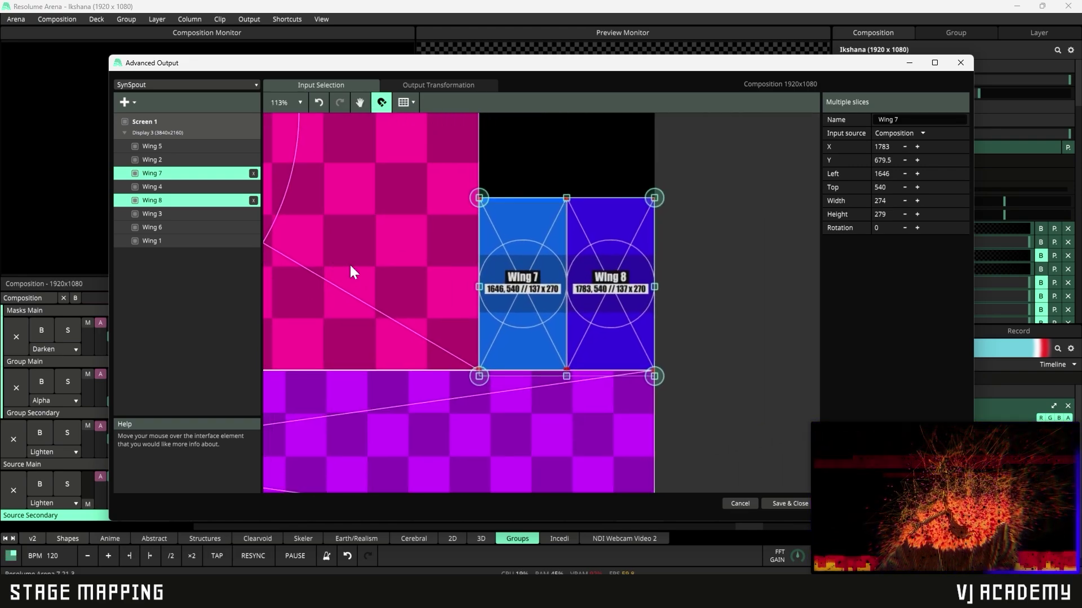
left_click(491, 447)
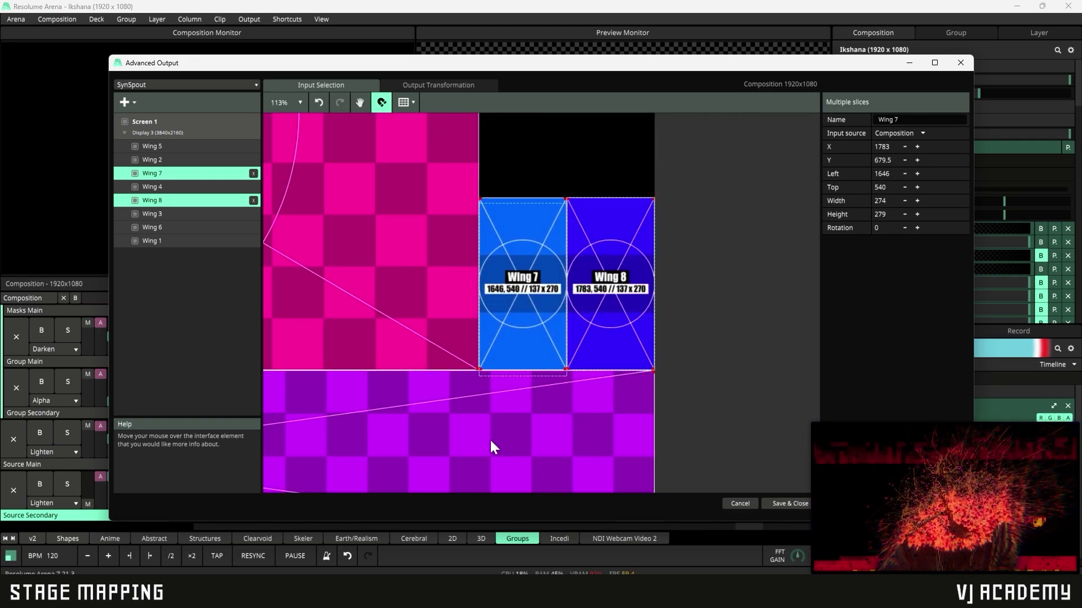
left_click(496, 333)
scroll(562, 344, "up", 2)
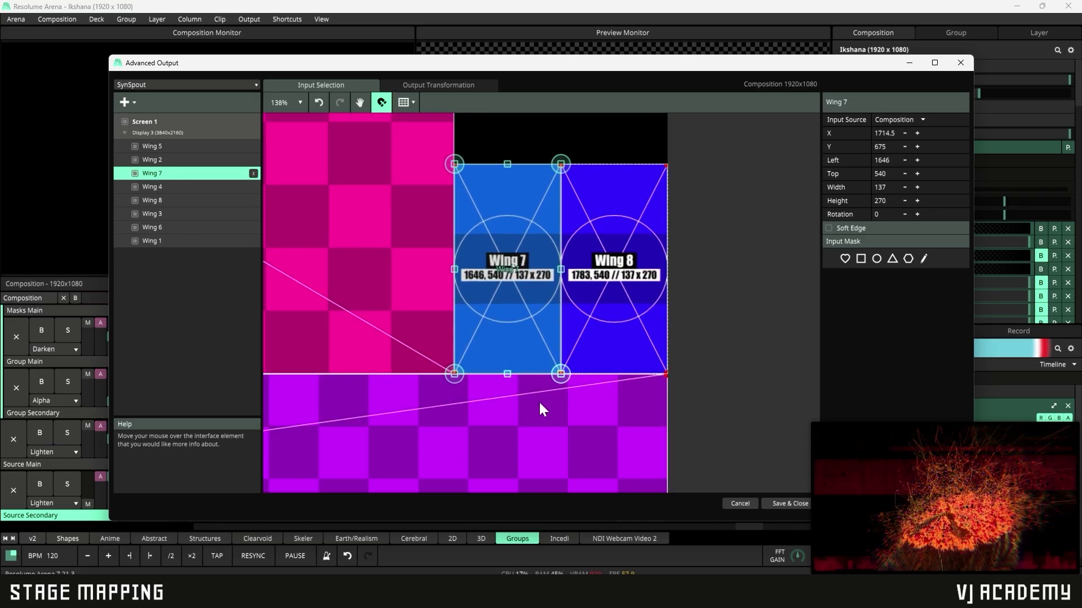
left_click(523, 402)
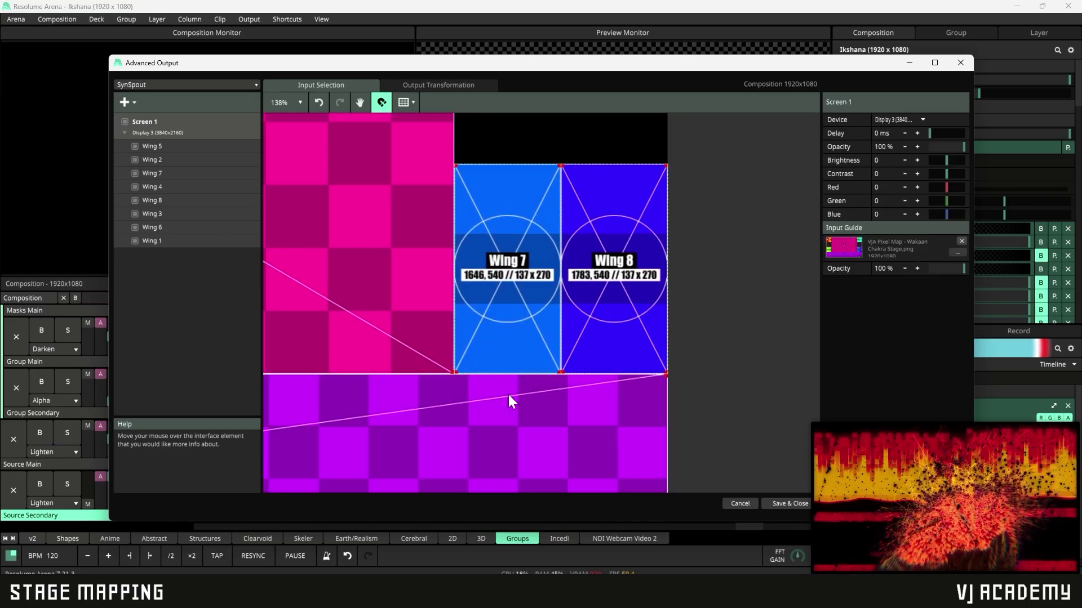
left_click(510, 304)
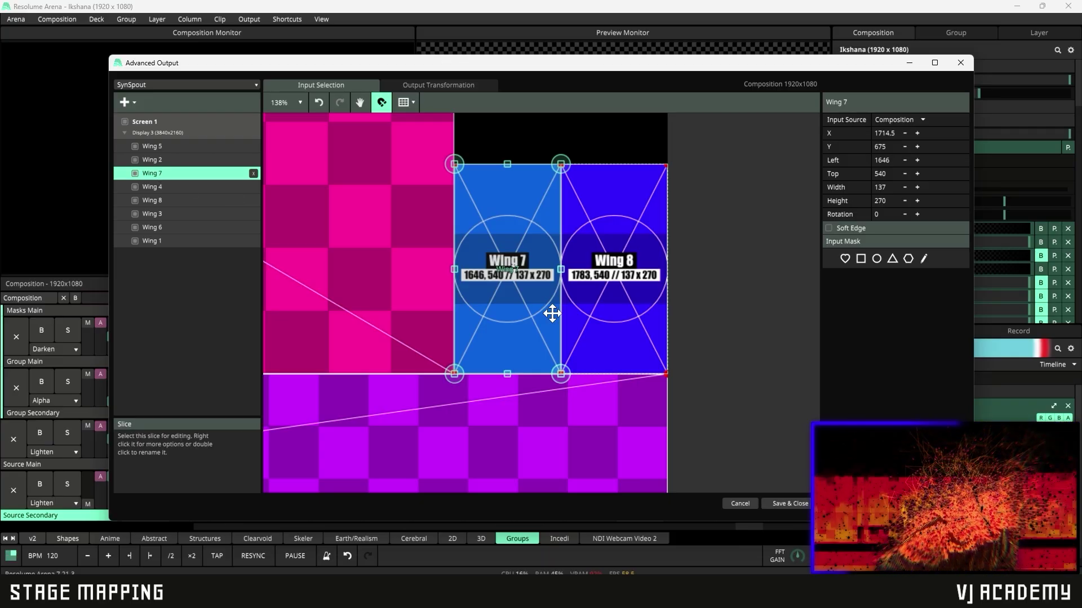
left_click(627, 314)
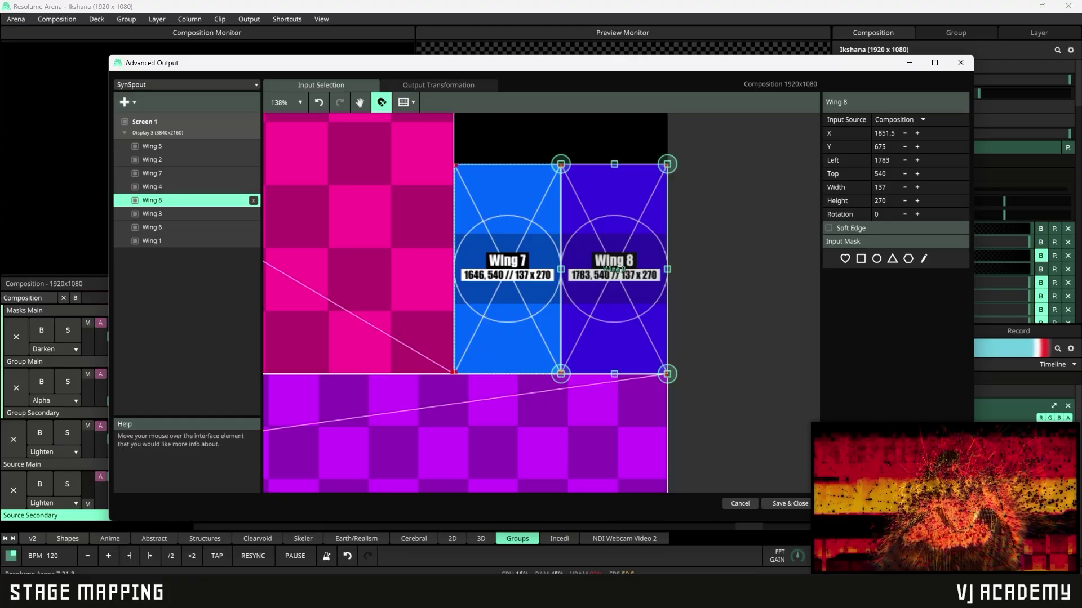
Deselect and zoom out to view the whole 1920x1080 composition with all eight wings
scroll(524, 329, "down", 2)
scroll(524, 330, "down", 6)
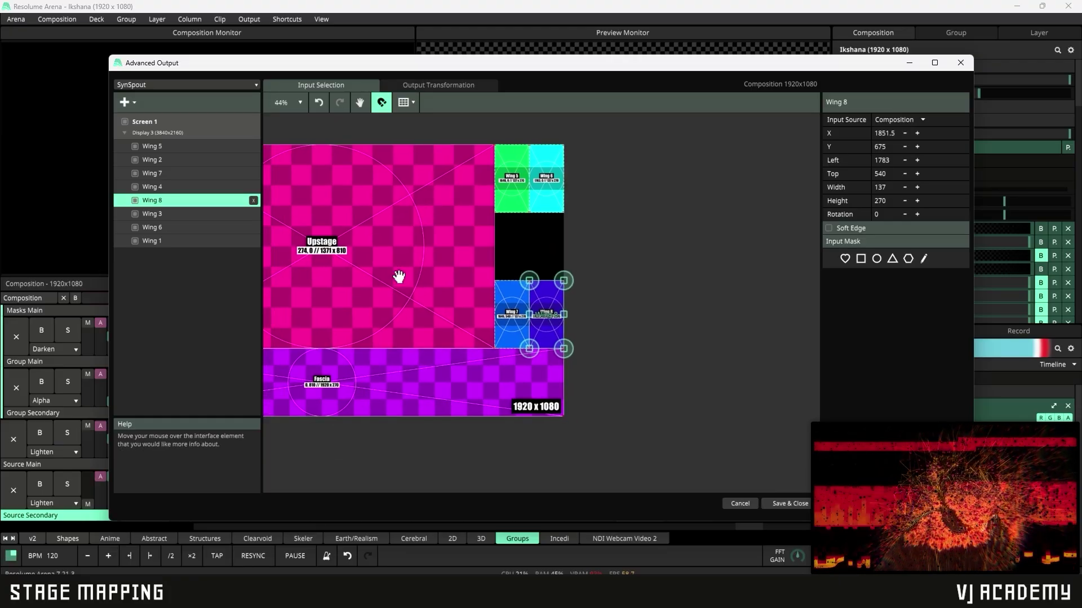
left_click(502, 439)
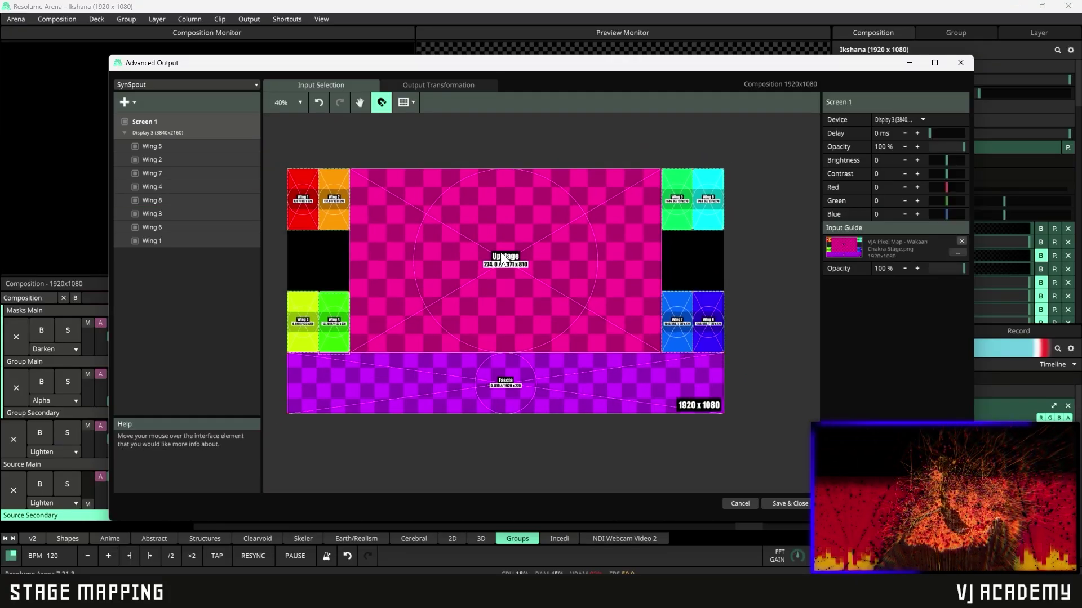
scroll(508, 262, "up", 1)
scroll(509, 373, "down", 1)
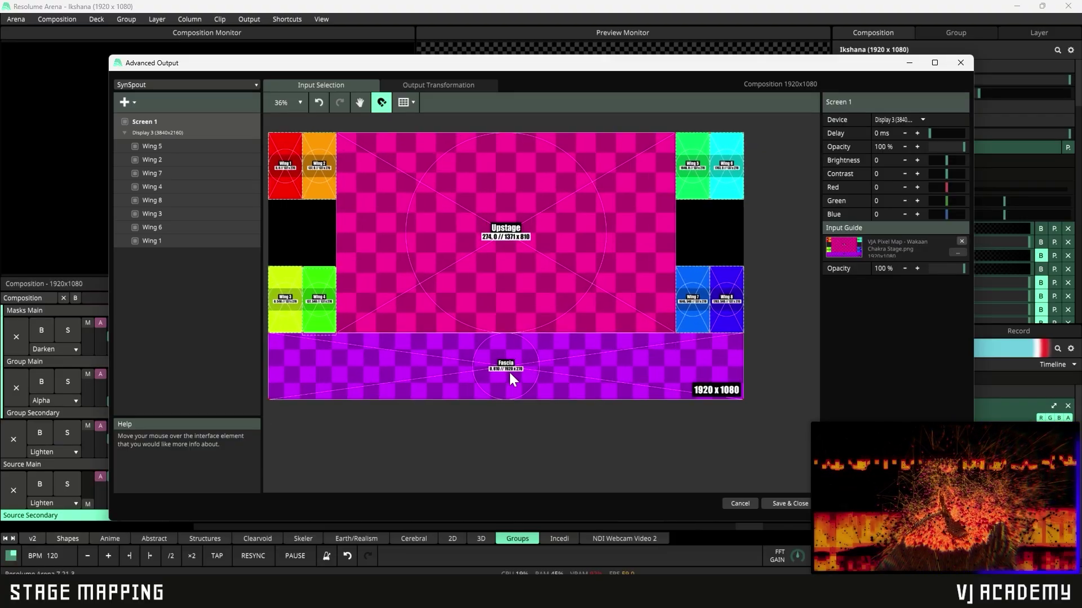
scroll(510, 371, "up", 2)
scroll(476, 259, "down", 1)
scroll(475, 255, "up", 1)
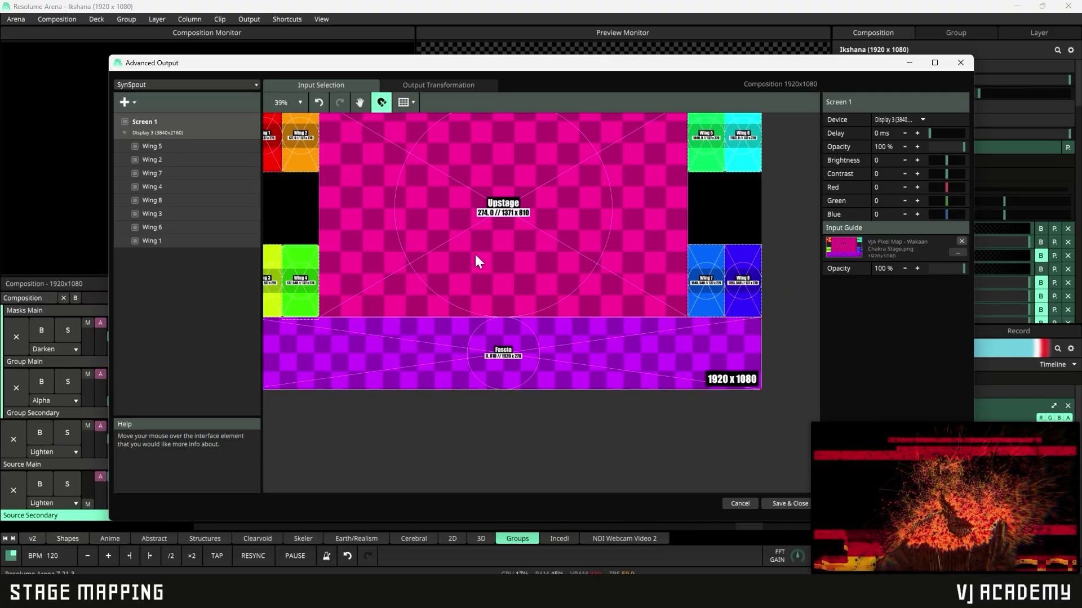
scroll(454, 249, "down", 2)
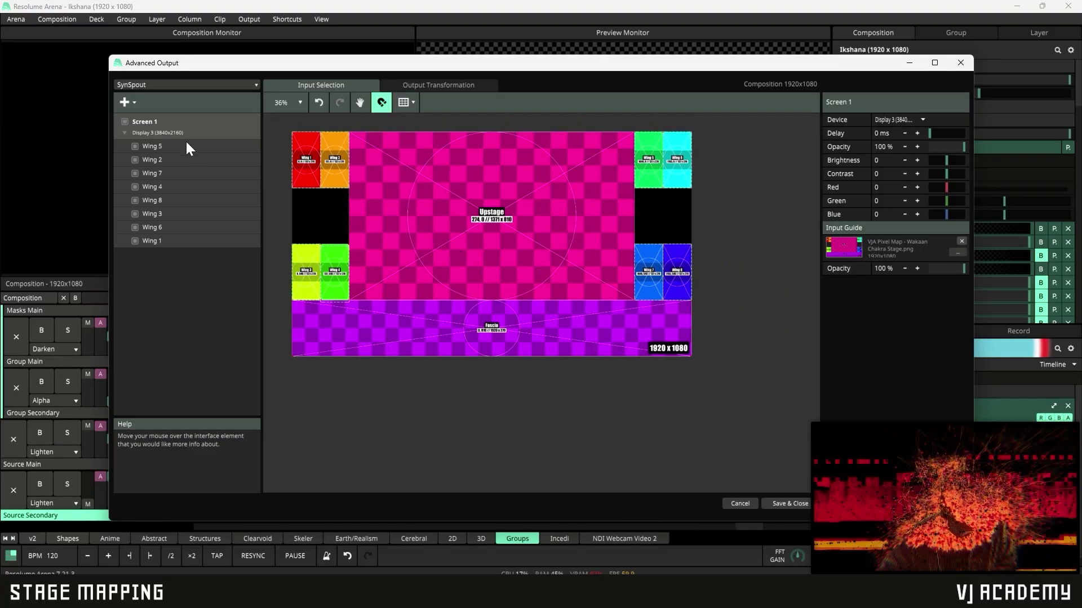
Add a new slice set to Left 274, Top 0, size 1371x810 for the Upstage area
left_click(133, 104)
left_click(150, 144)
scroll(535, 280, "up", 7)
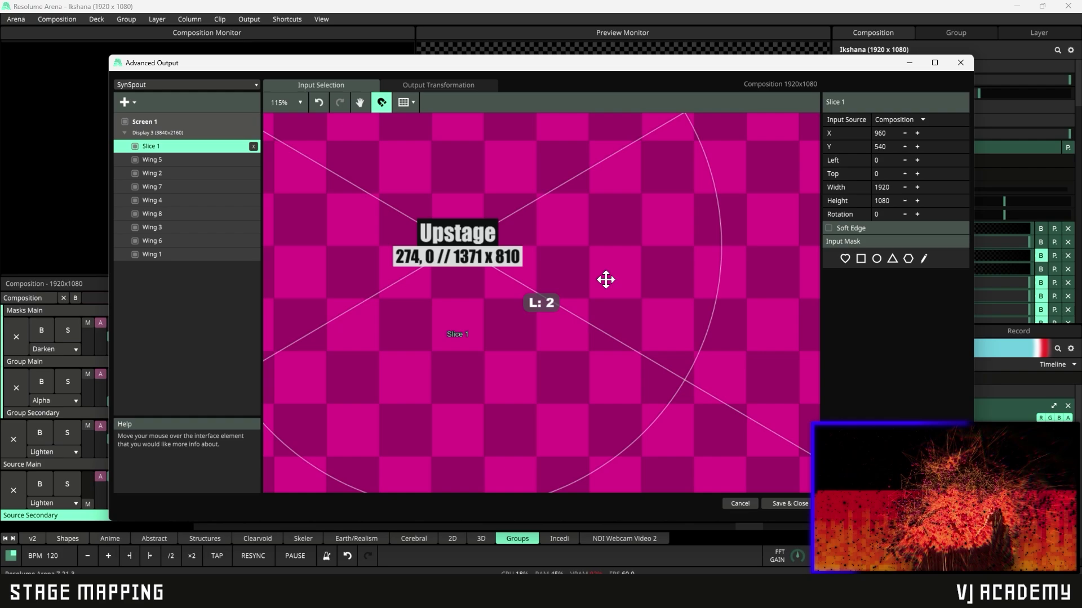
key("space")
key("space")
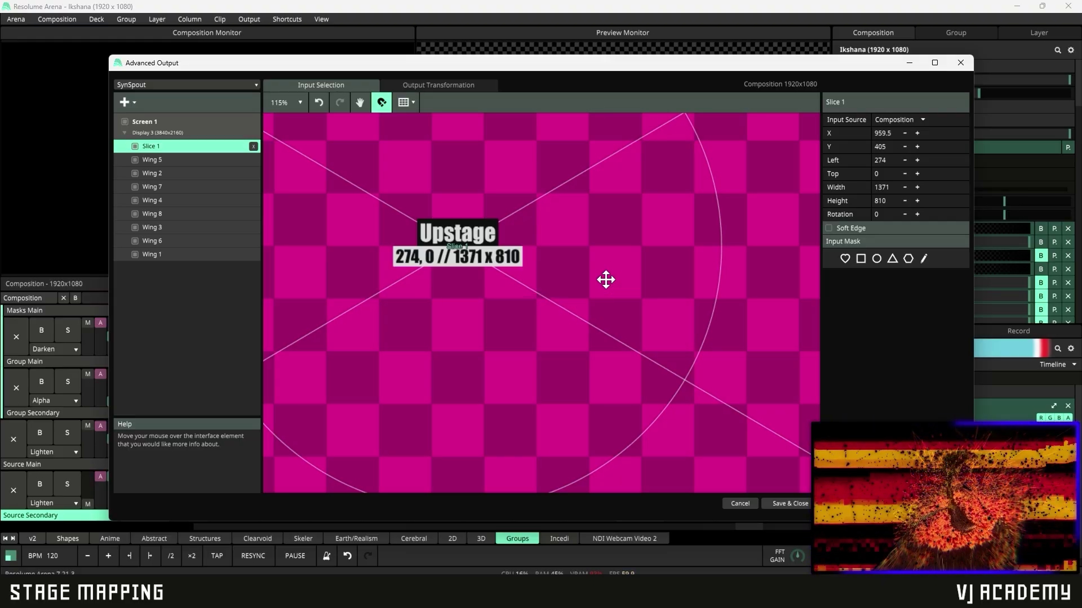
scroll(605, 279, "down", 5)
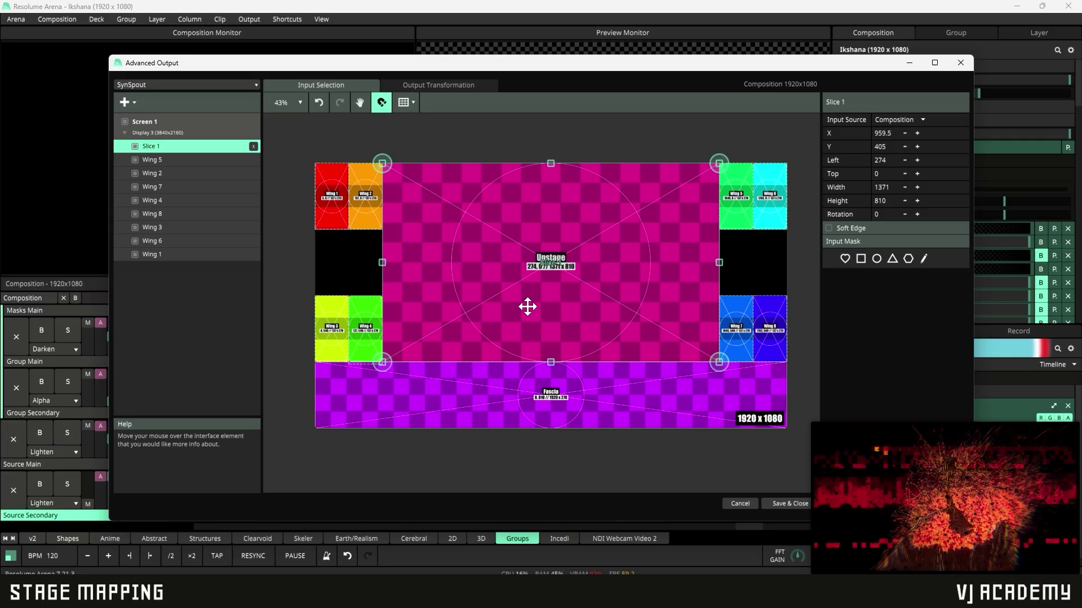
scroll(533, 332, "up", 4)
Pan the canvas to bring the left wings and the unmapped Fascia strip into view
left_click_drag(379, 434, 539, 417)
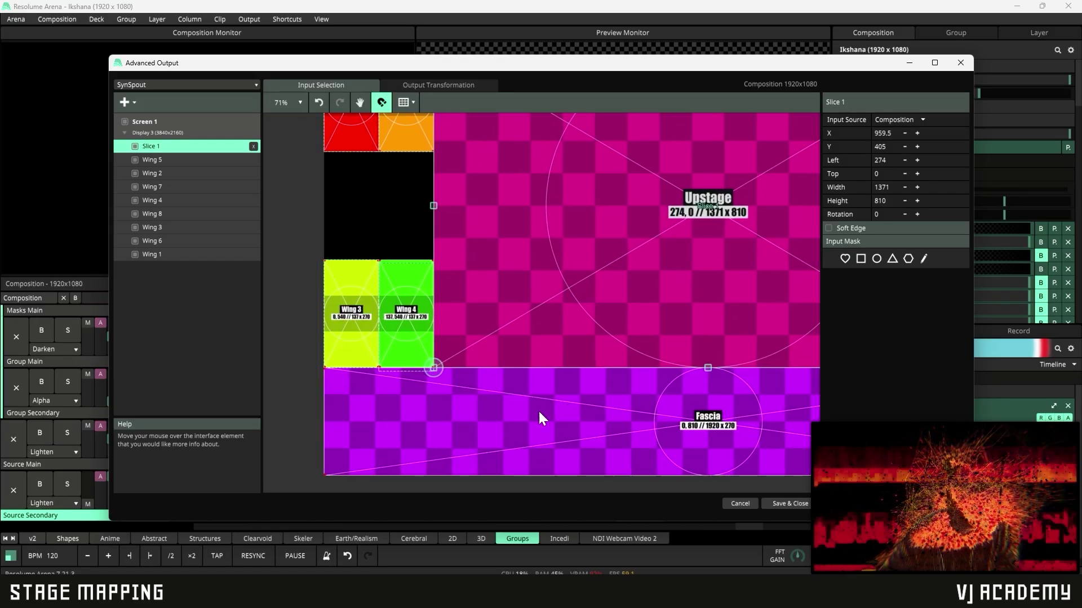
left_click(396, 326)
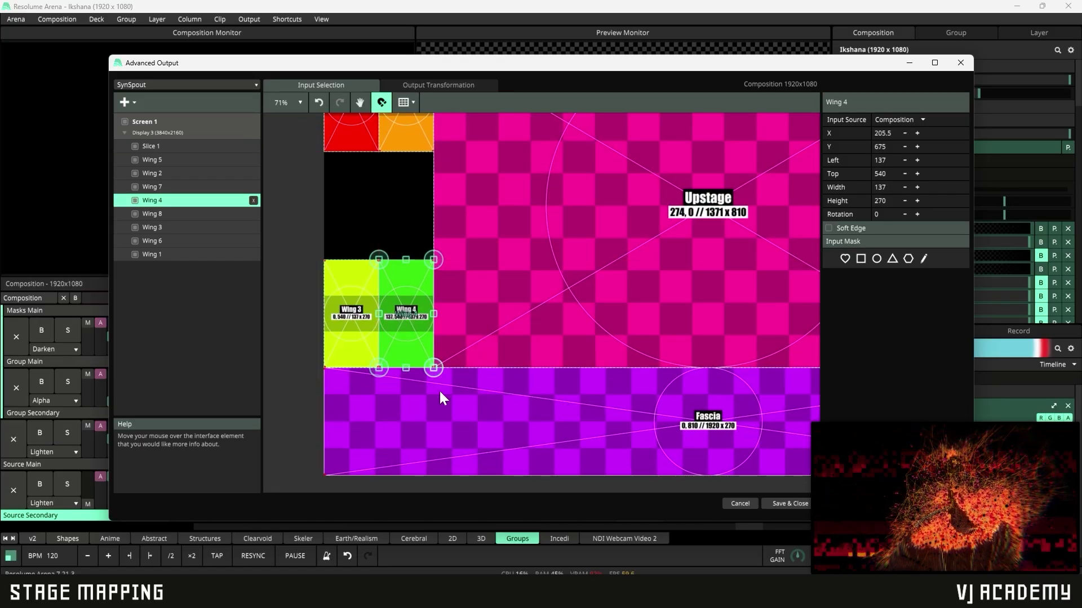
left_click(438, 393)
scroll(650, 414, "down", 2)
scroll(651, 413, "down", 1)
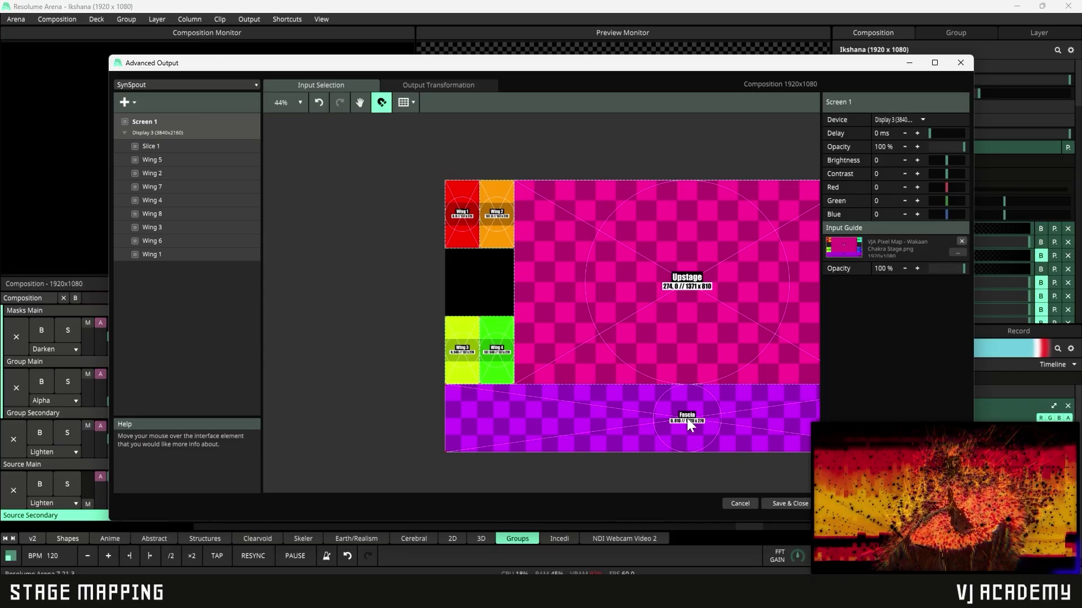
scroll(647, 406, "down", 1)
scroll(617, 390, "up", 3)
scroll(623, 389, "up", 2)
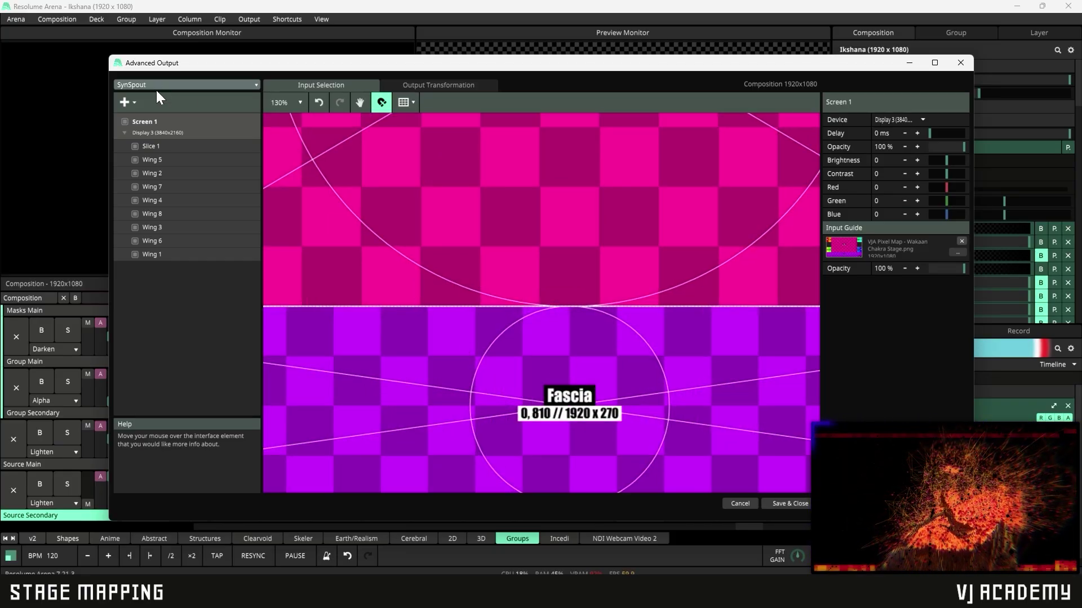
Add a Fascia slice at Left 0, Top 810, sized 1920x270
left_click(125, 103)
left_click(141, 141)
scroll(541, 407, "up", 4)
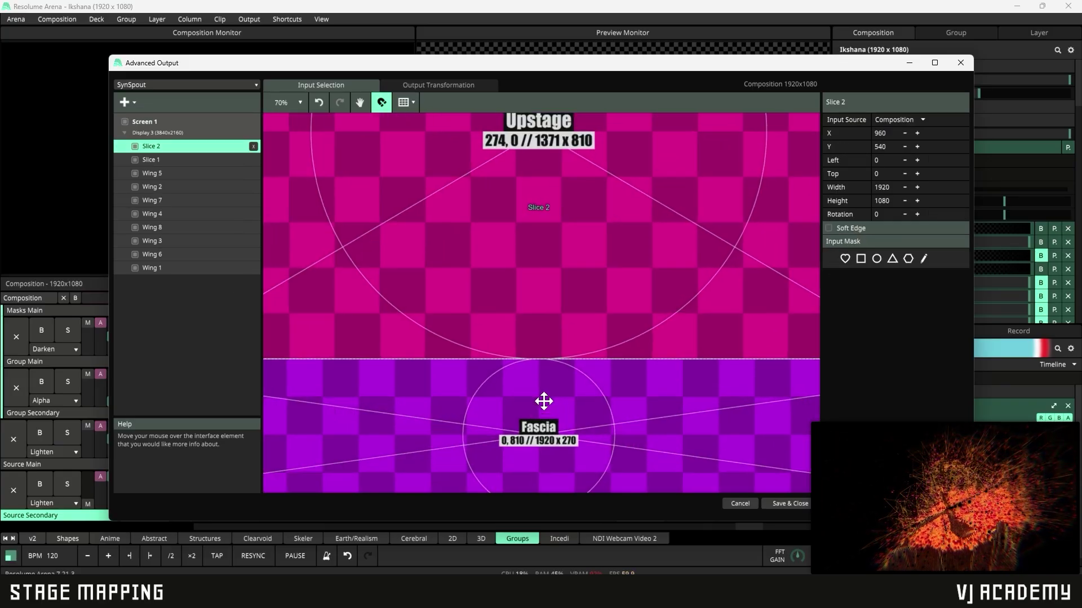
key("space")
left_click_drag(657, 352, 689, 272)
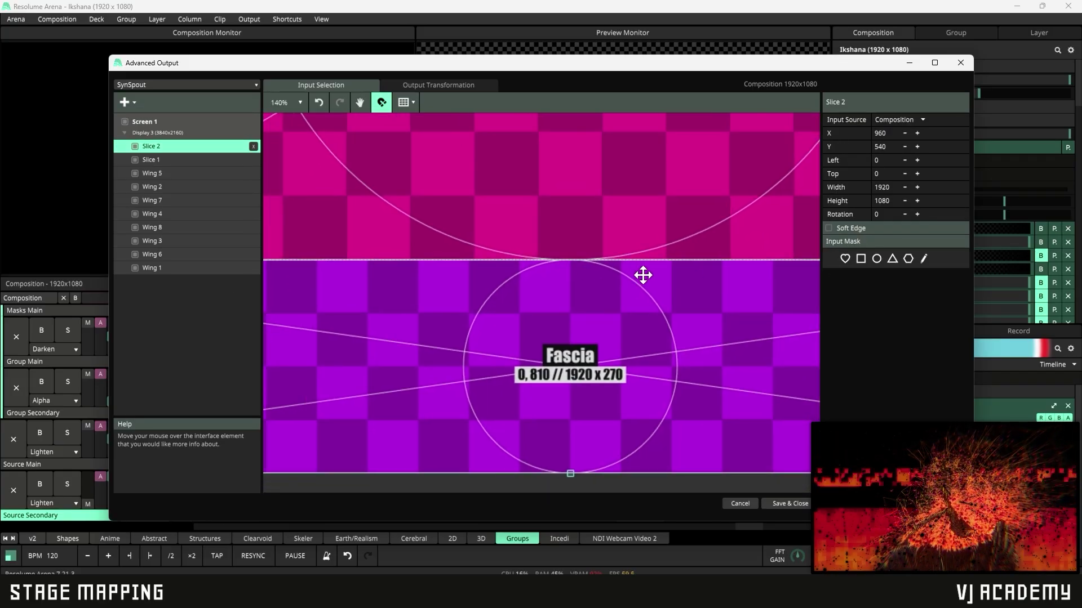
left_click(565, 270)
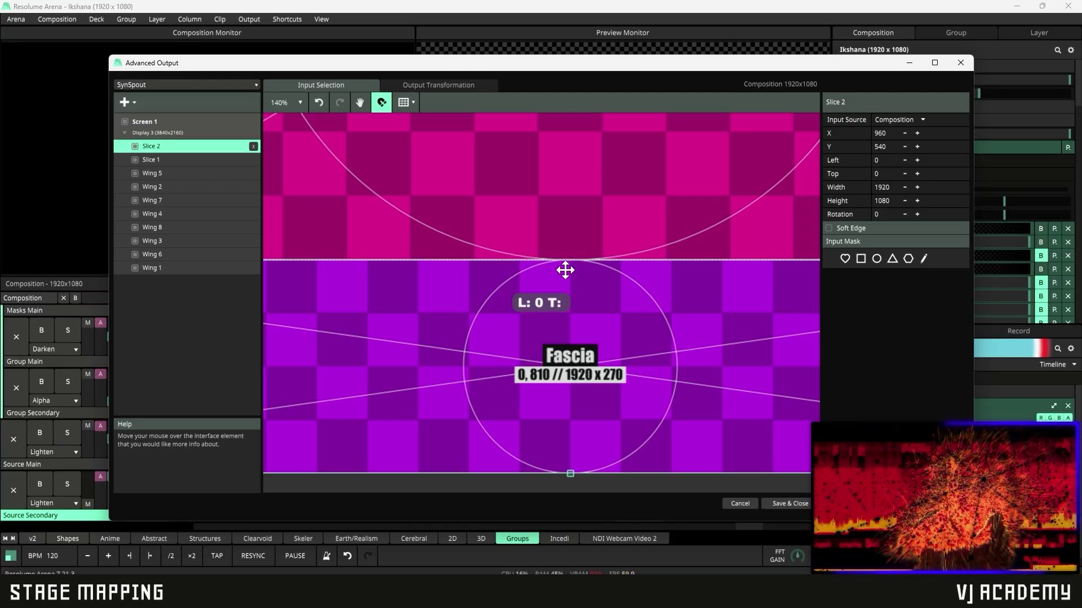
type("810")
key("Tab")
type("1")
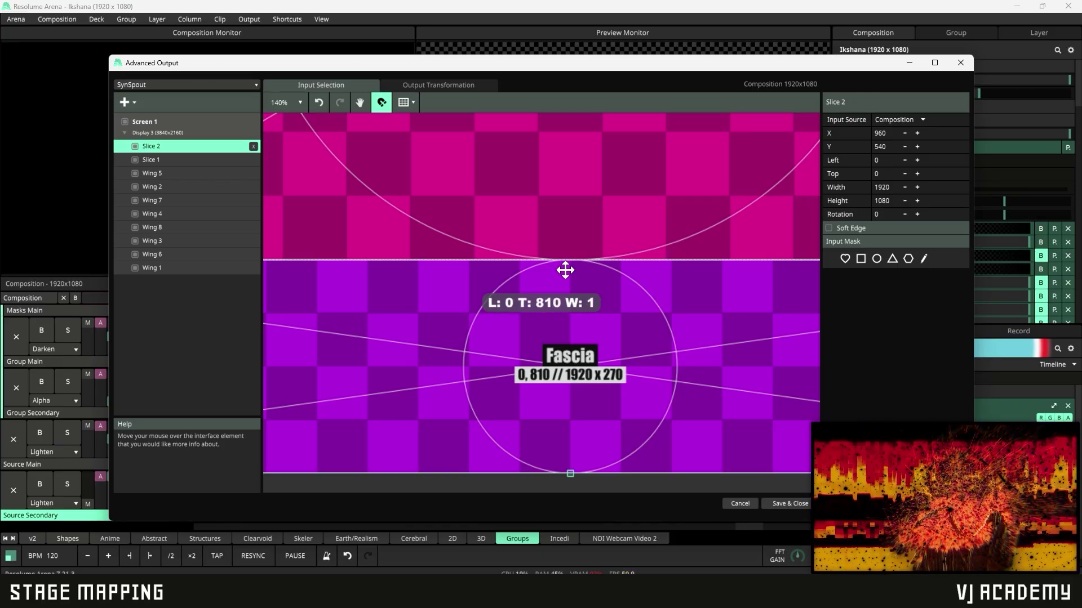
type("920")
key("Tab")
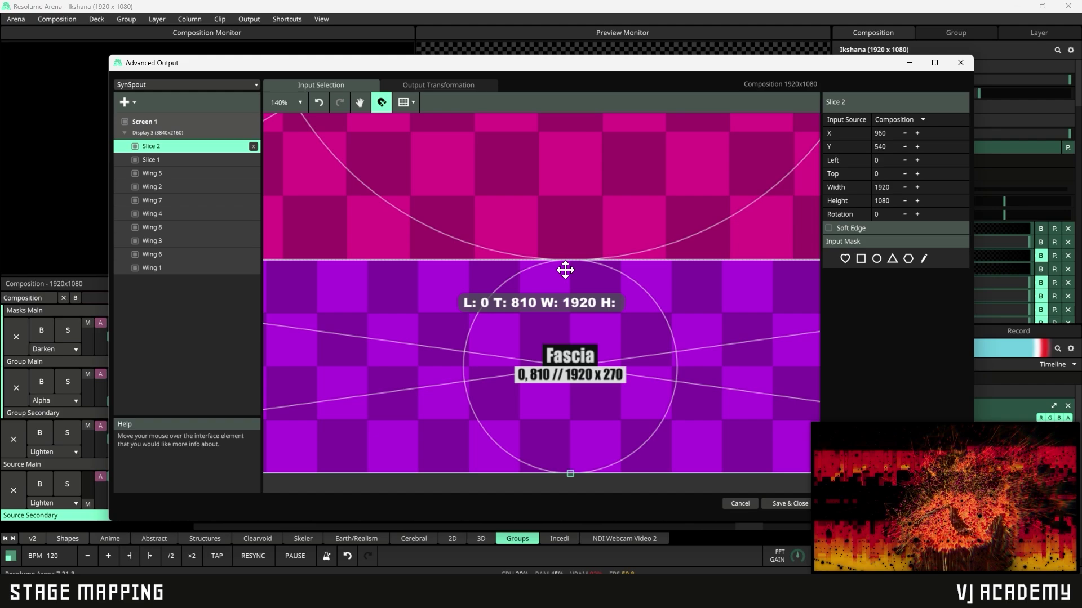
type("270")
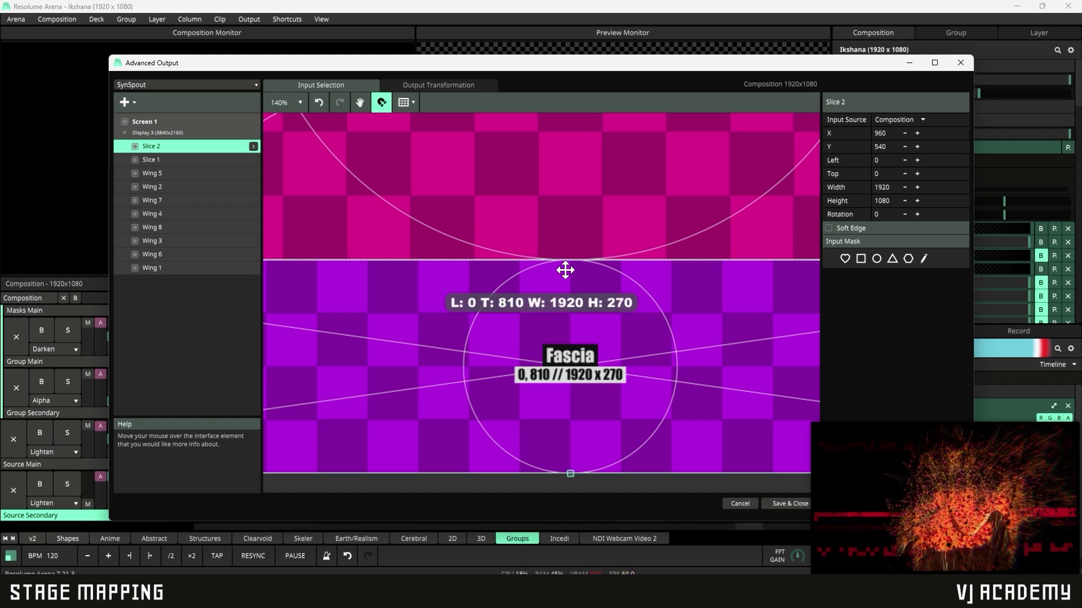
key("Return")
scroll(565, 270, "down", 6)
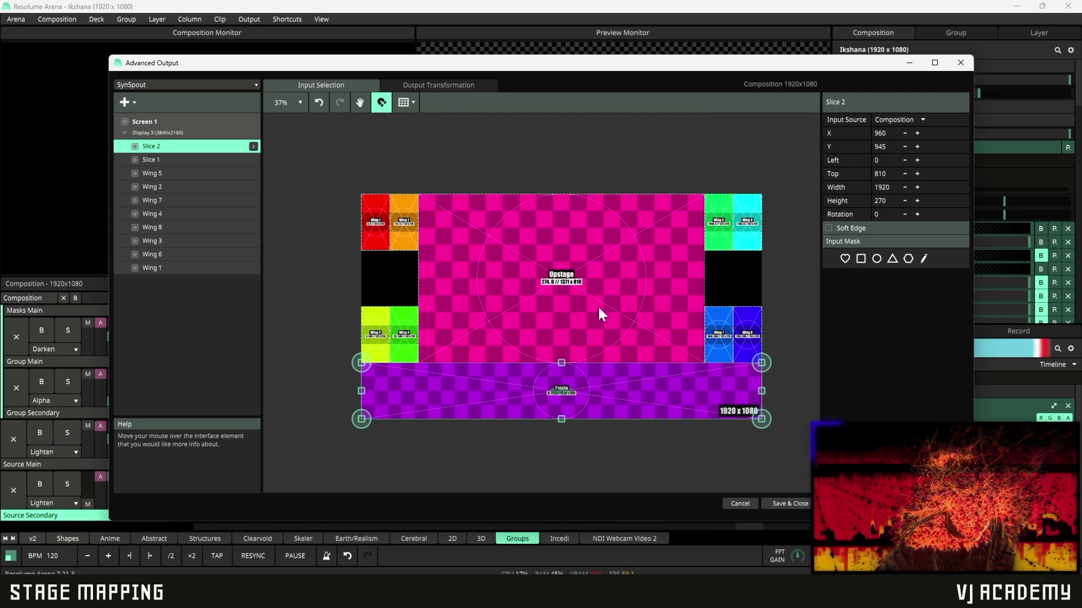
Select Screen 1 and lower the Input Guide Opacity from 100% to 0%
left_click_drag(646, 347, 640, 322)
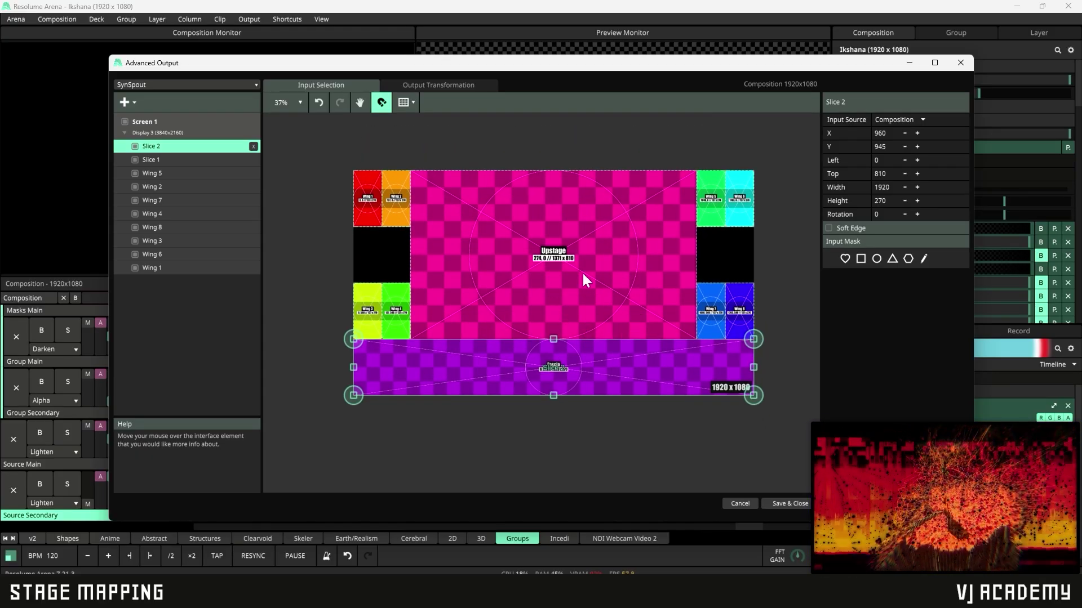
left_click(189, 133)
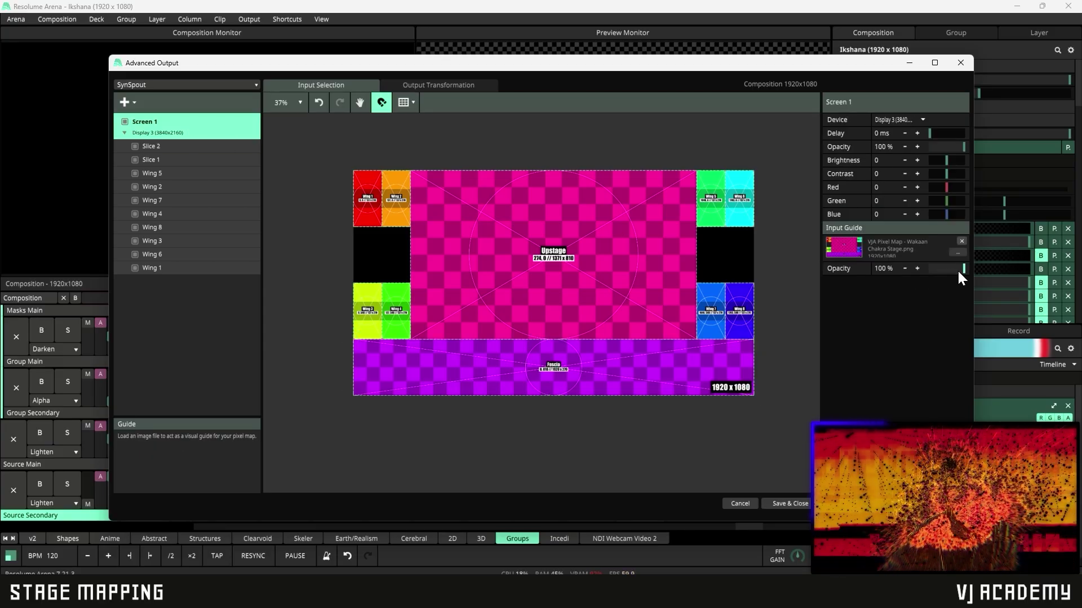
left_click_drag(963, 270, 916, 269)
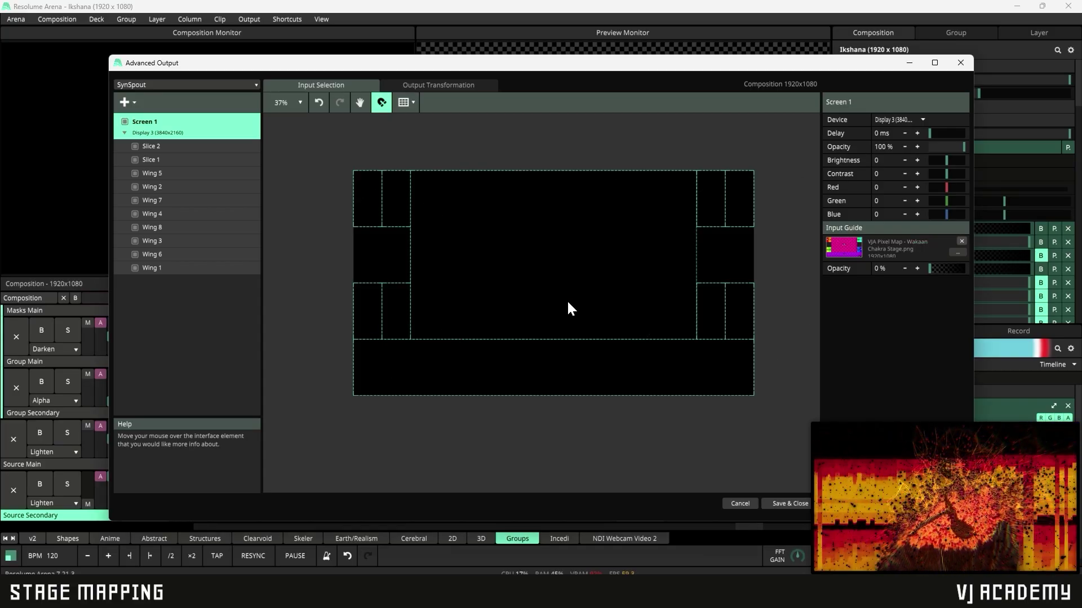
scroll(568, 309, "up", 1)
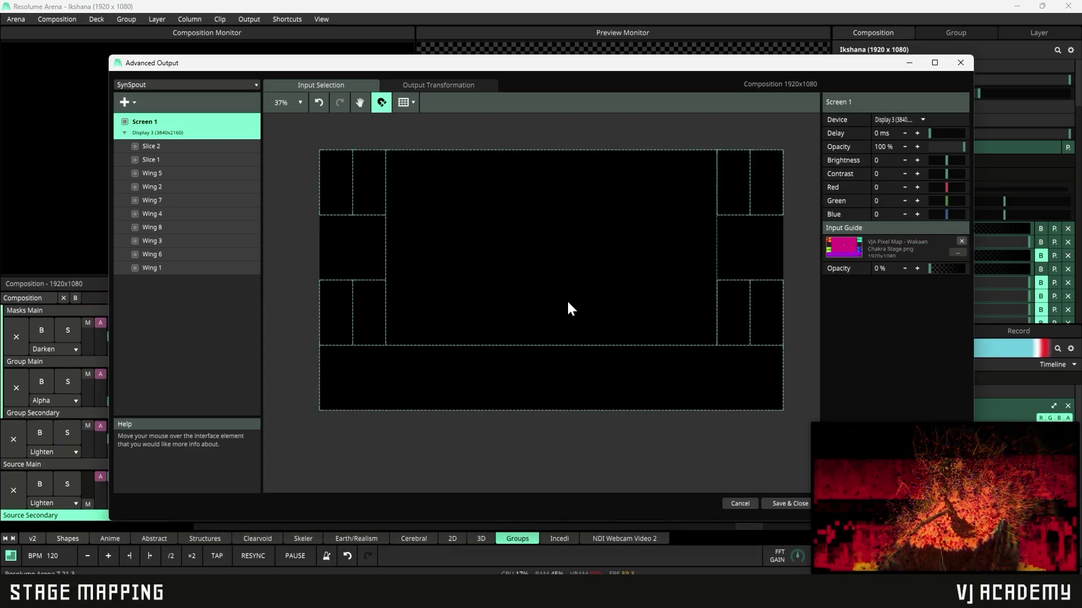
In Output Transformation, select all slices and match their output shapes to their input shapes
left_click(449, 85)
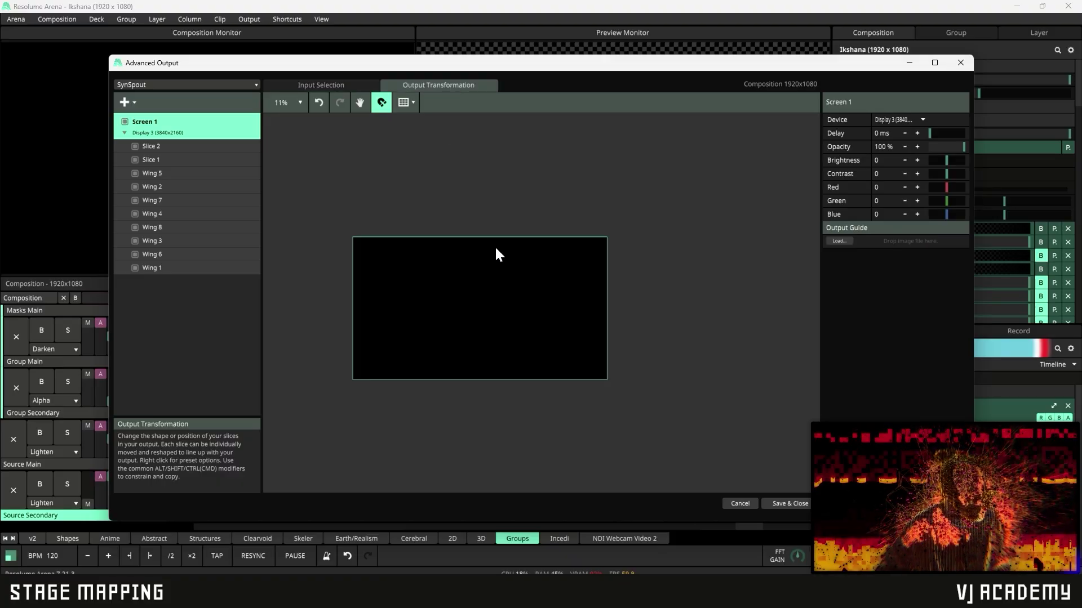
scroll(495, 246, "up", 1)
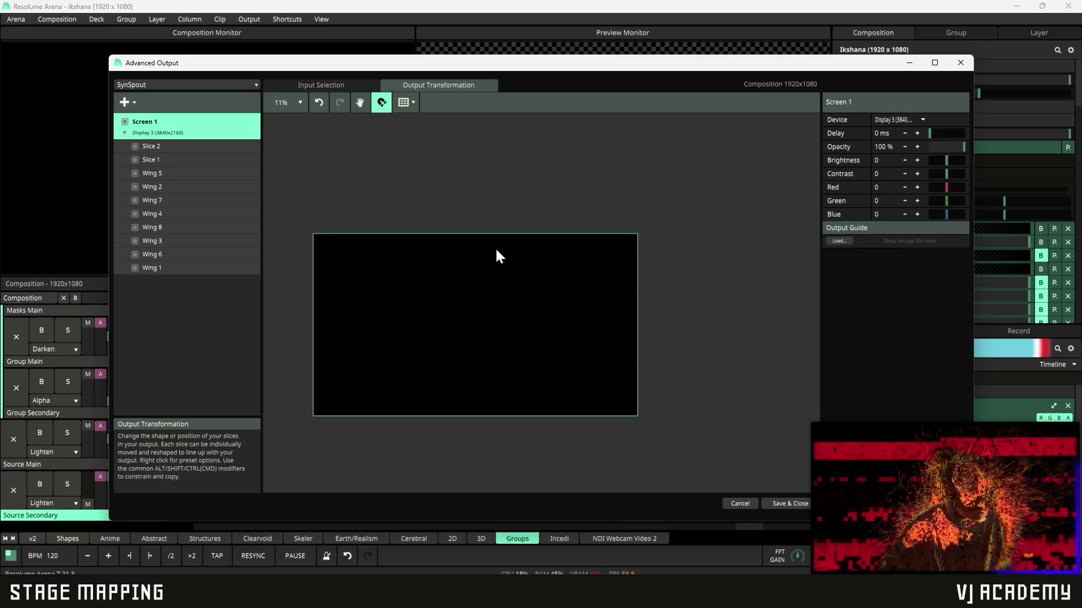
left_click(191, 145)
left_click(304, 164)
scroll(306, 167, "down", 1)
left_click_drag(307, 166, 518, 158)
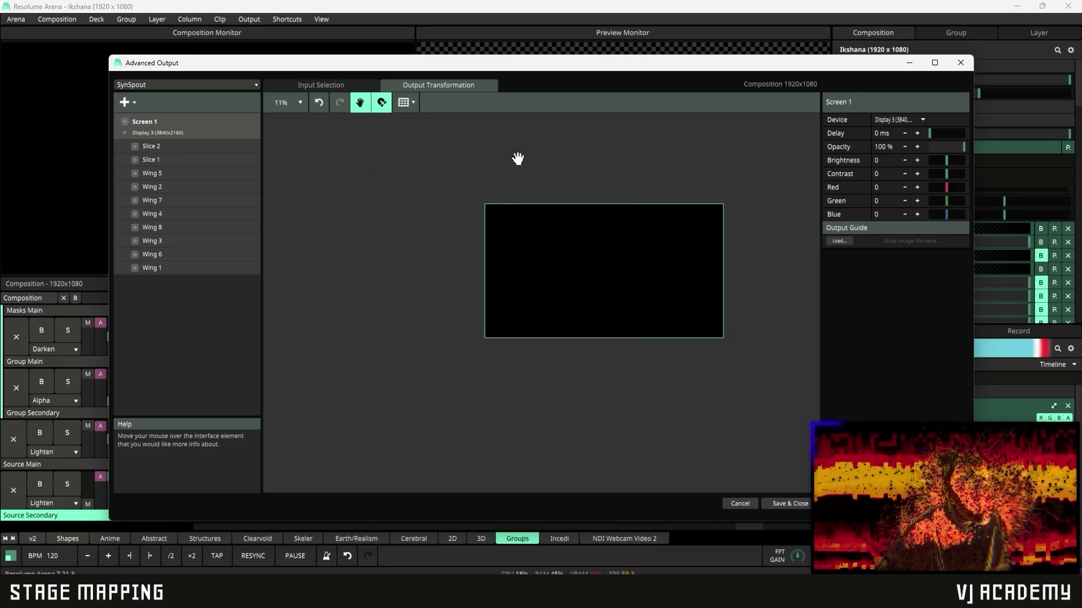
left_click_drag(441, 181, 718, 406)
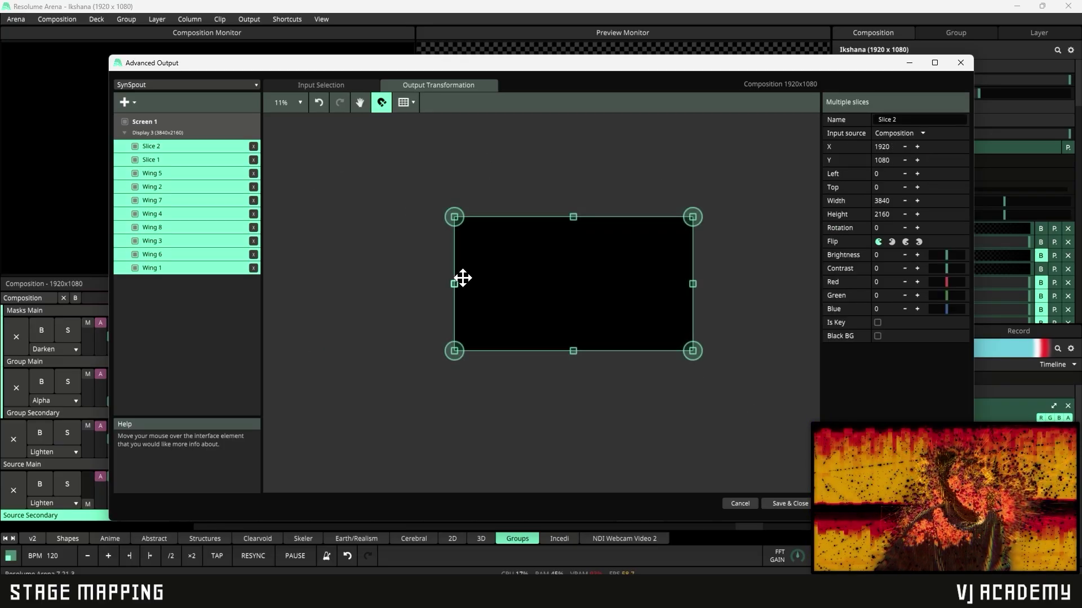
right_click(510, 281)
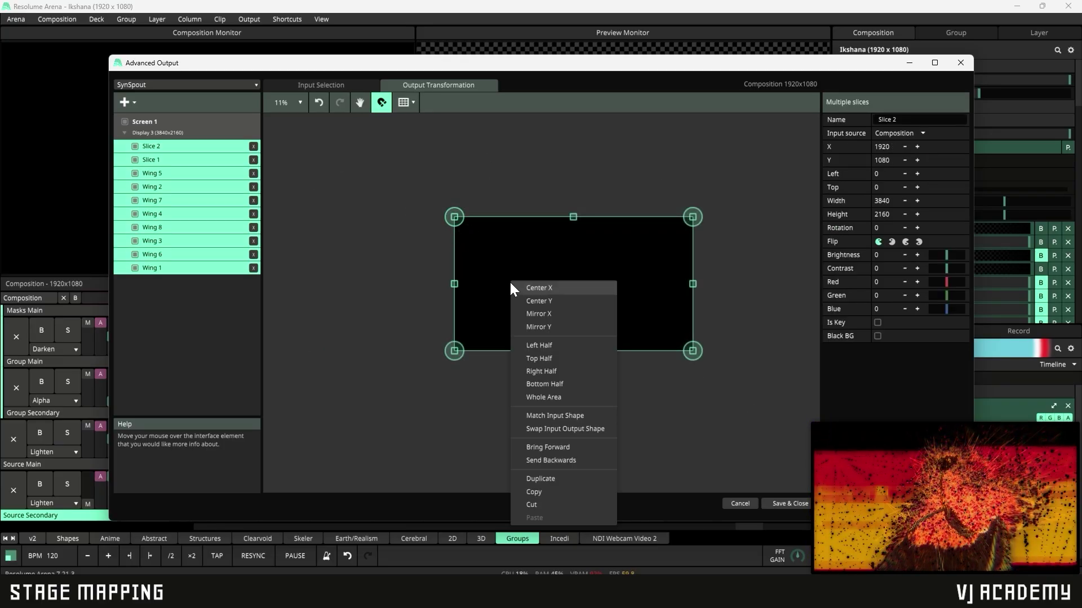
left_click(579, 418)
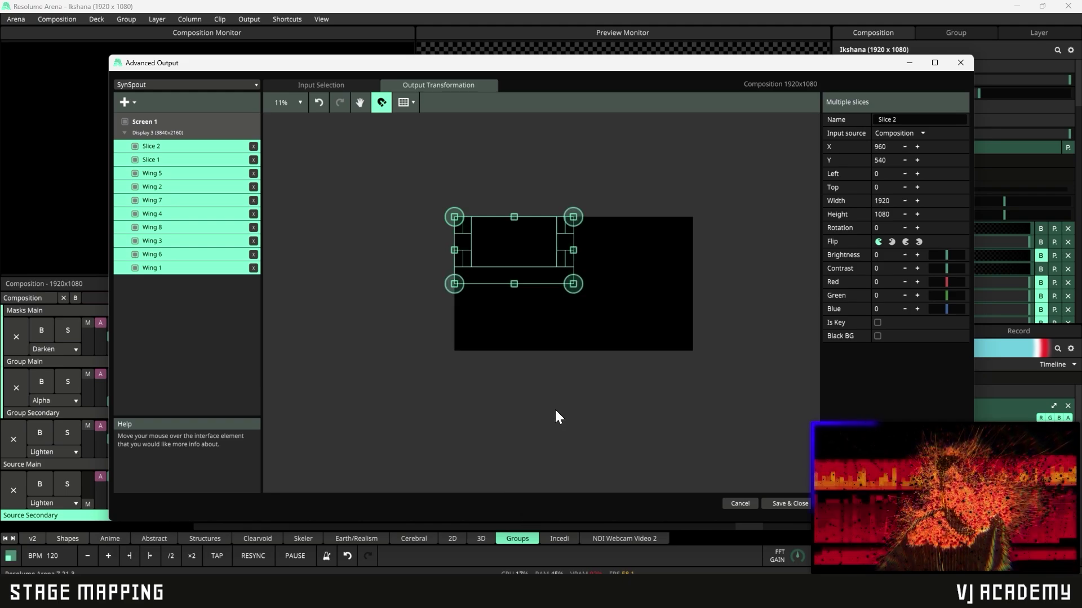
scroll(380, 299, "up", 5)
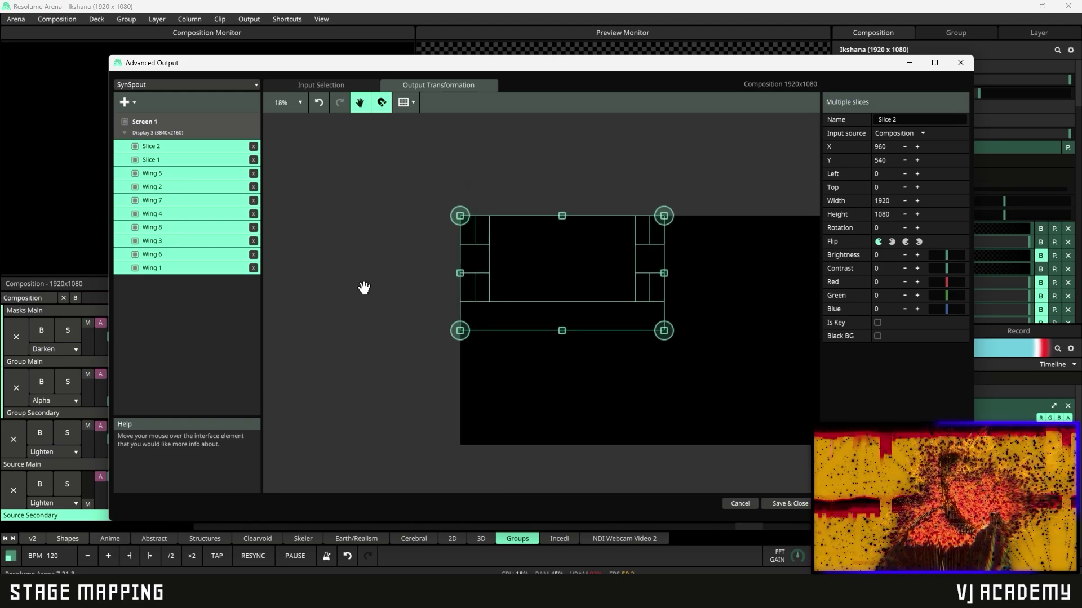
left_click(360, 283)
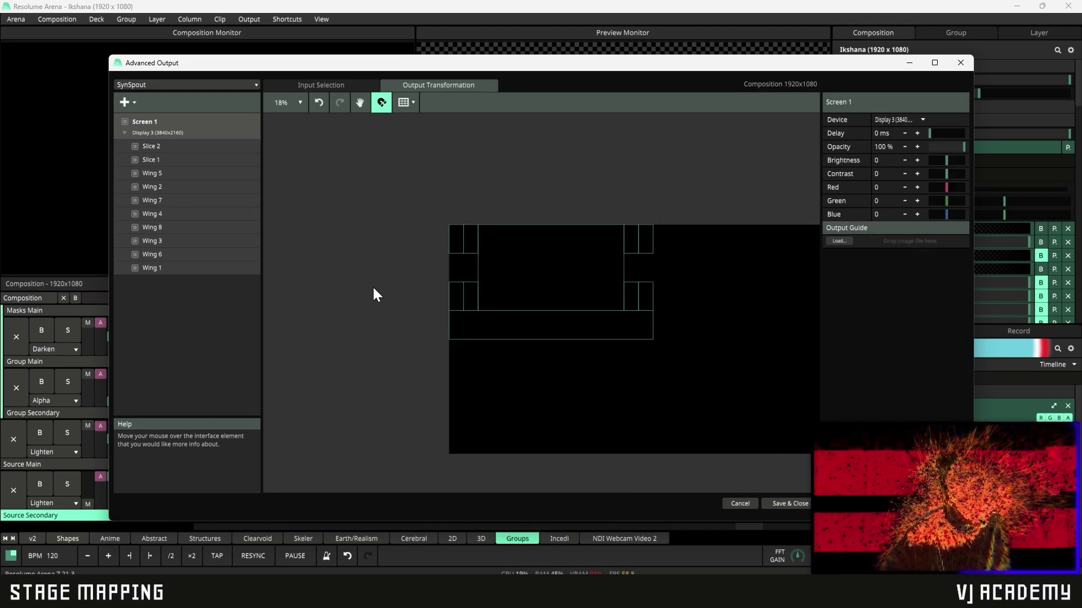
Select all ten slices and scale them together to 3728x2160 on the 4K output
left_click(337, 87)
left_click(397, 89)
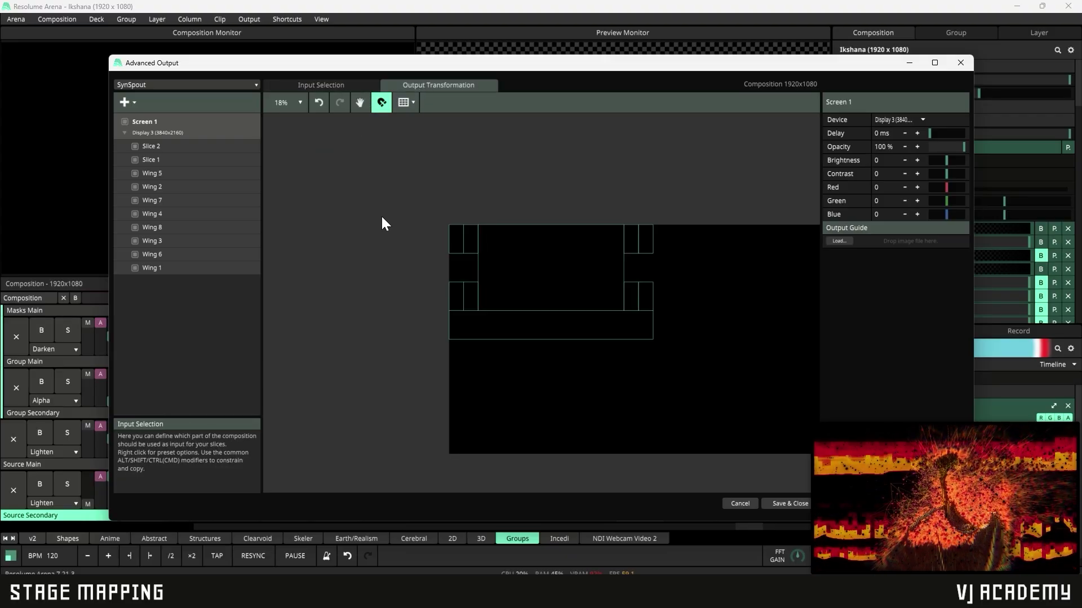
left_click_drag(383, 225, 305, 196)
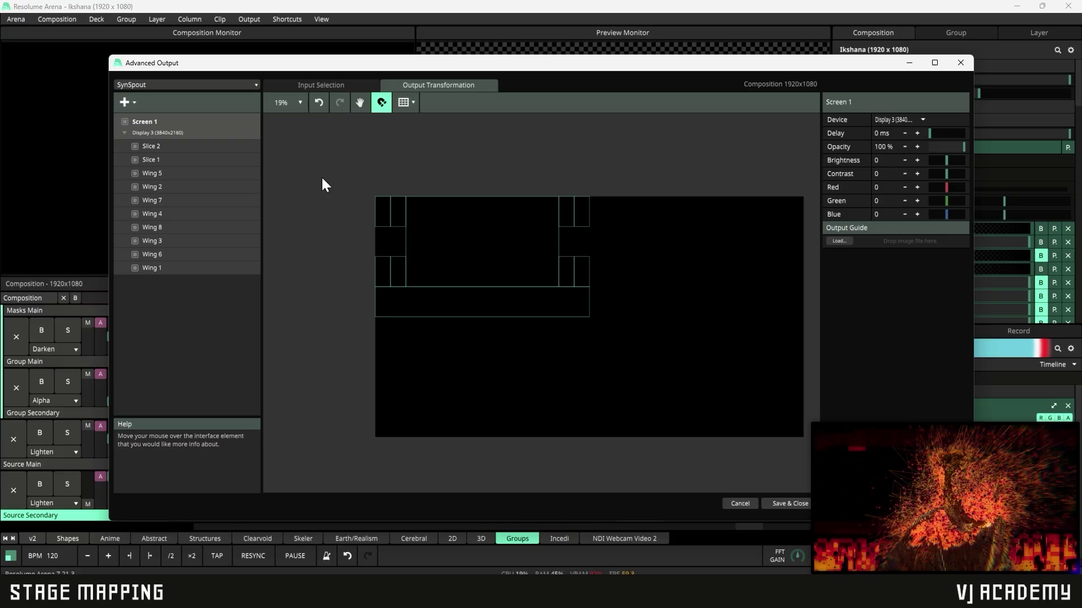
left_click_drag(321, 175, 638, 331)
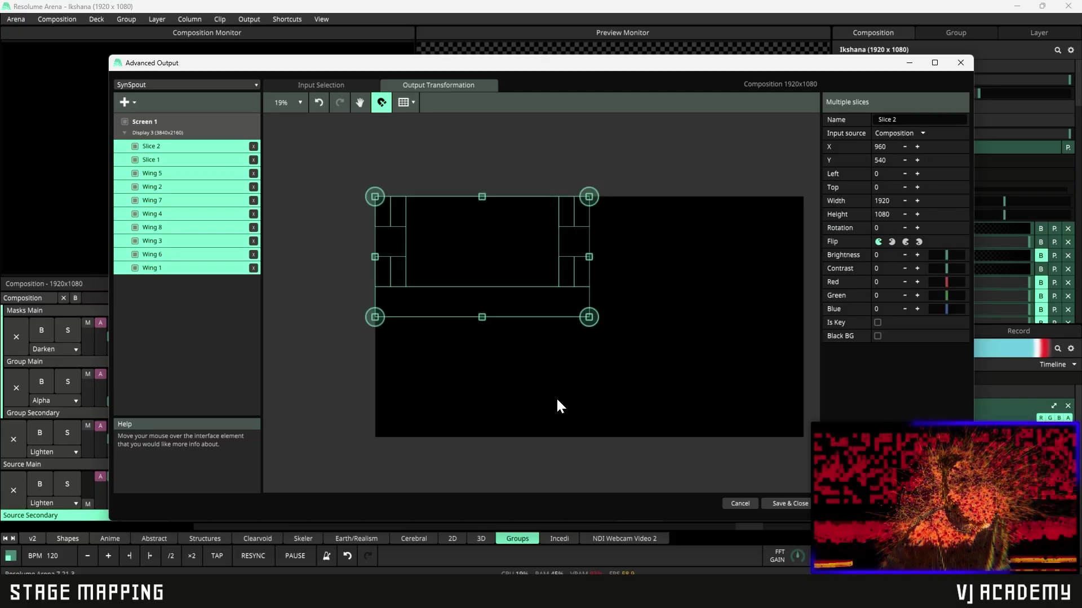
left_click_drag(557, 400, 500, 382)
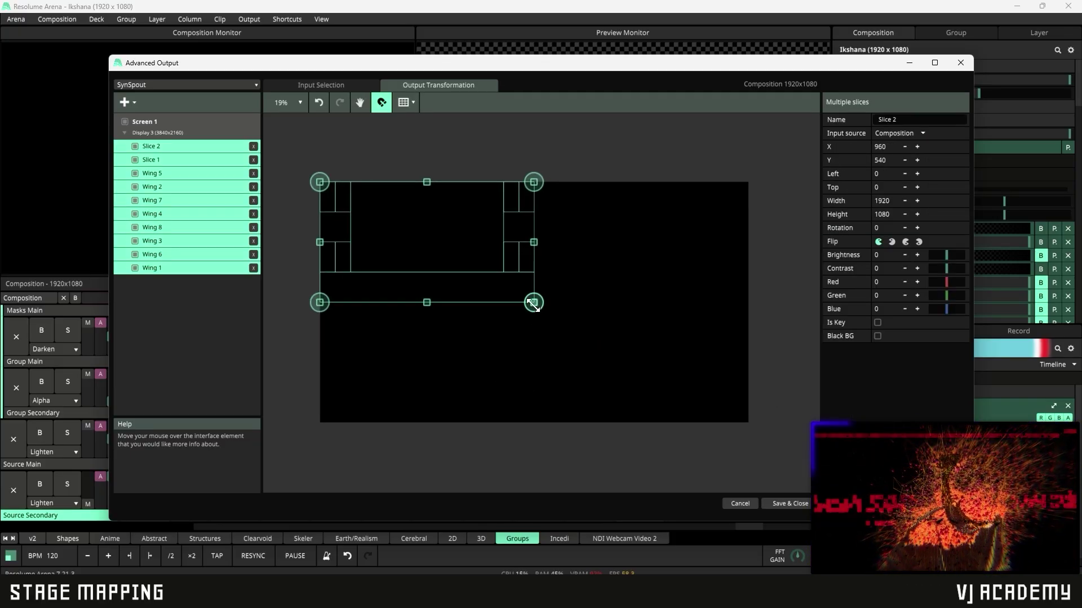
left_click_drag(532, 305, 748, 422)
Deselect the scaled slices and adjust the output view zoom
left_click(593, 468)
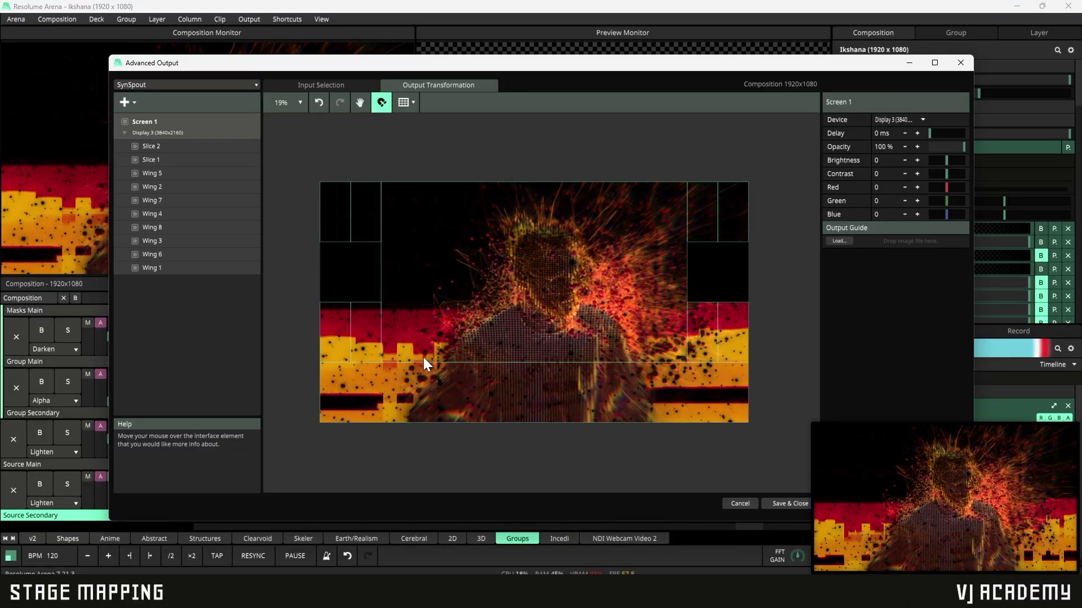
scroll(485, 342, "up", 1)
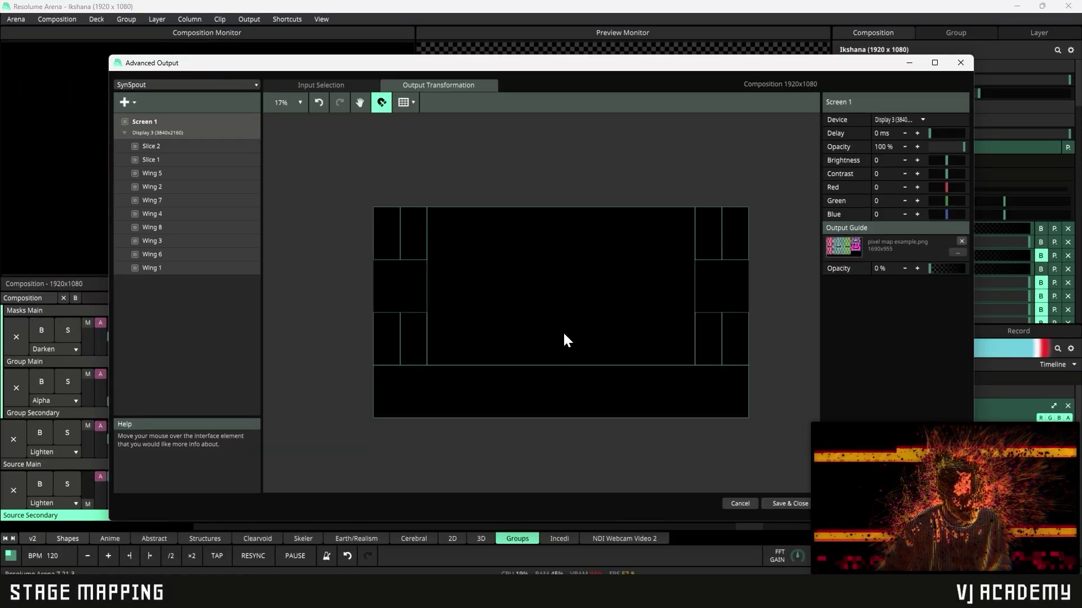
Shrink Slice 1 to 1796x1080 and centre it between the wings on the output
left_click(564, 336)
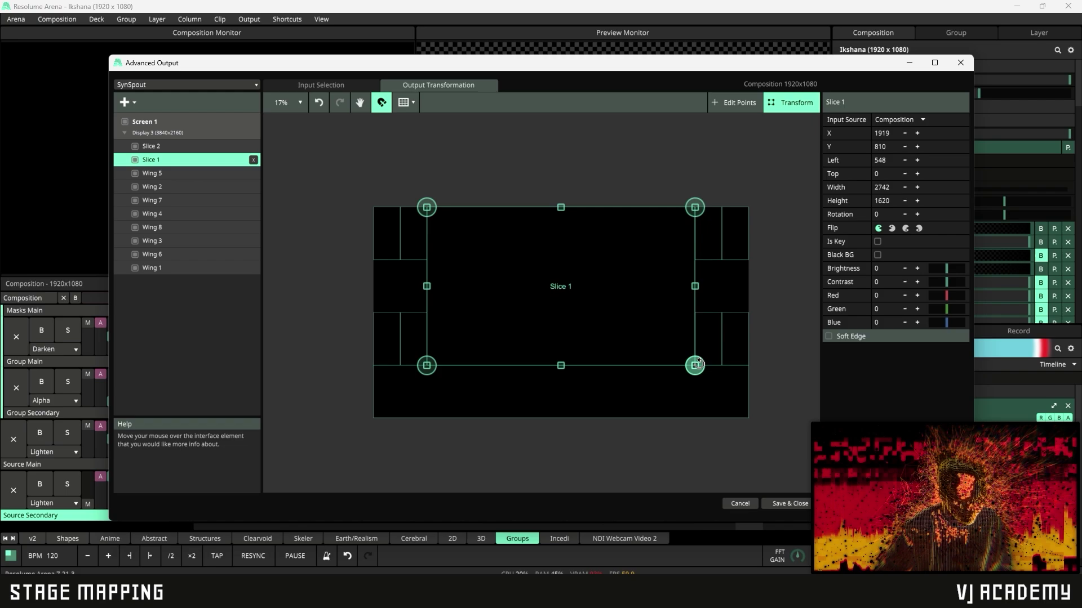
left_click_drag(695, 365, 602, 313)
left_click_drag(506, 261, 551, 281)
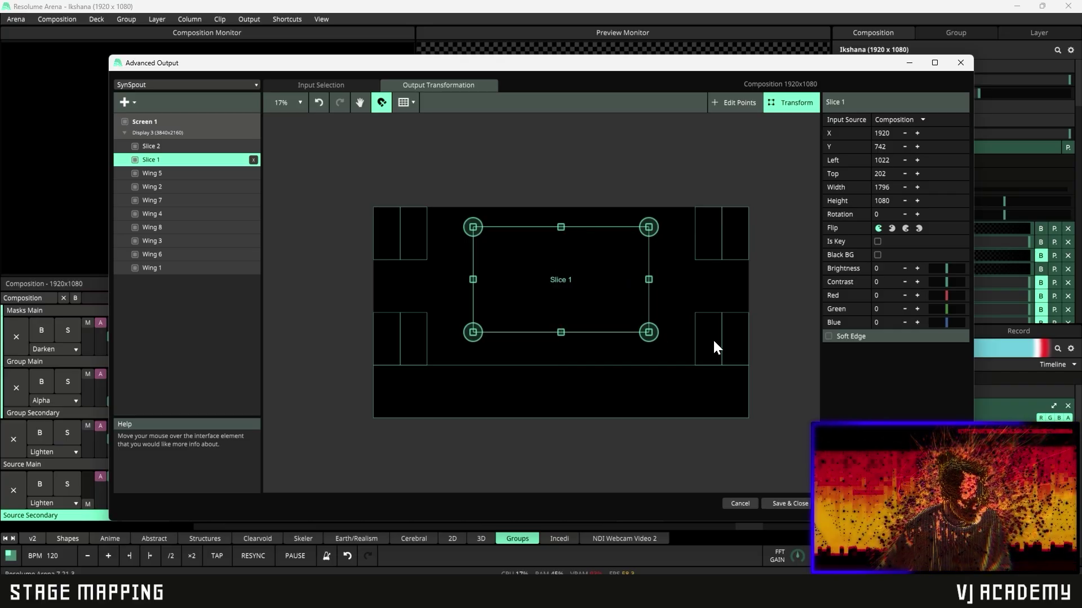
left_click(693, 304)
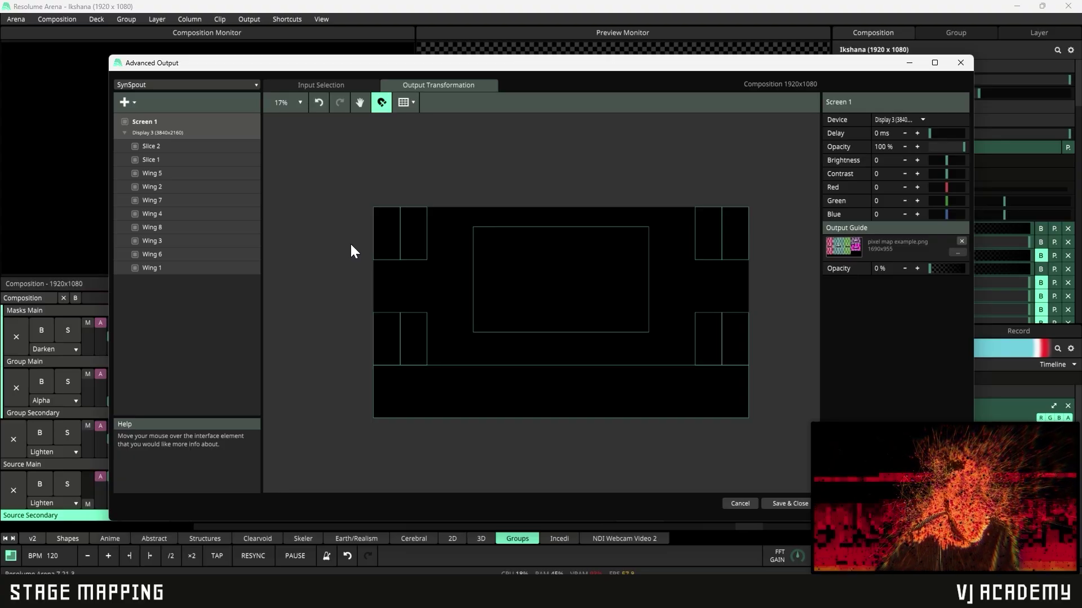
scroll(349, 243, "up", 2)
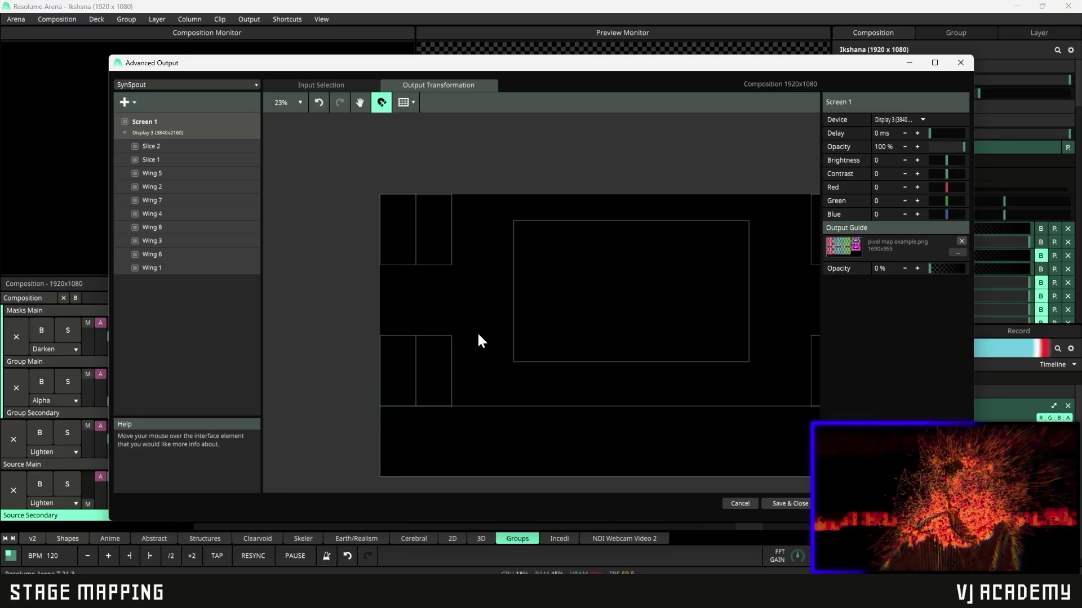
left_click_drag(732, 296, 647, 308)
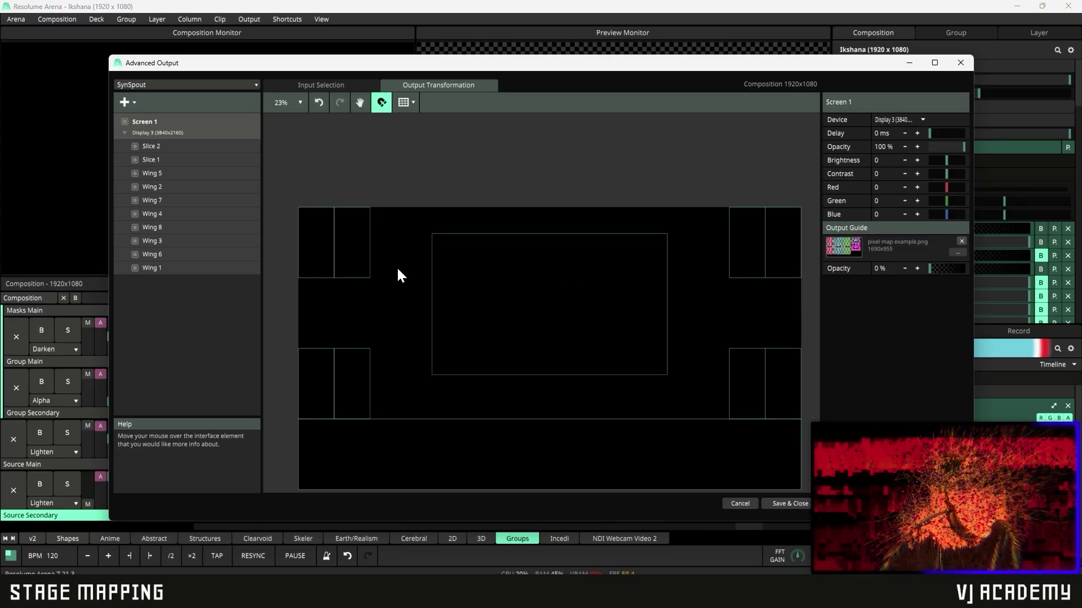
left_click(349, 260)
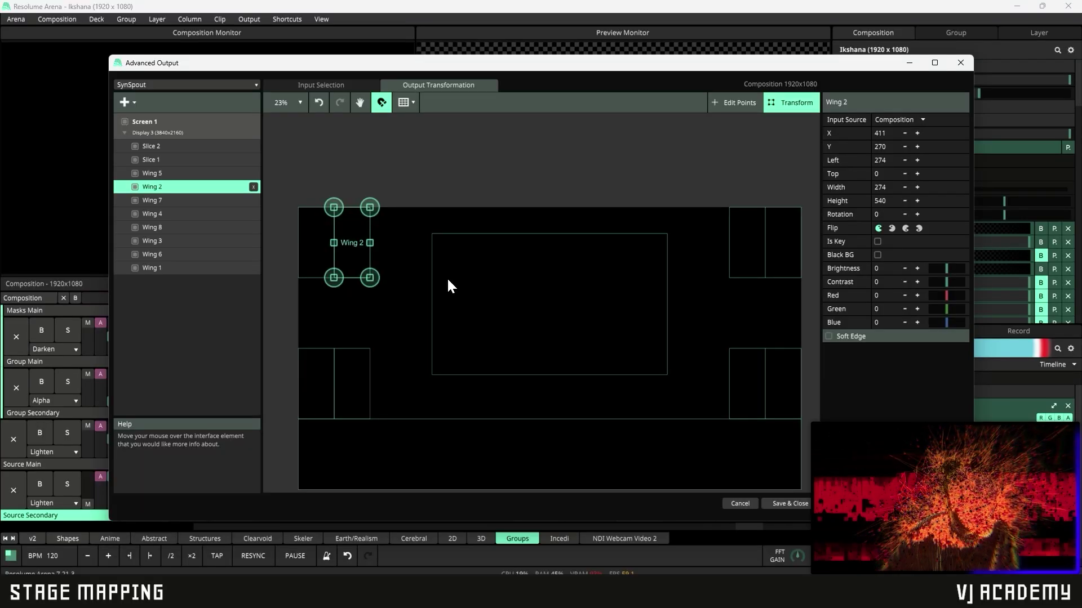
left_click(877, 161)
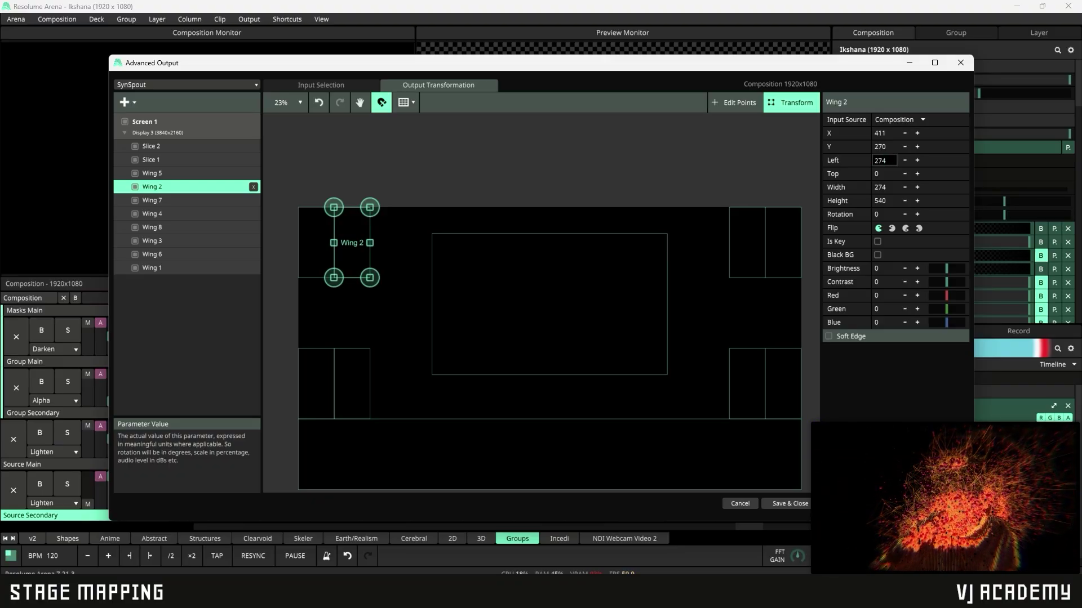
type("+50")
key("Return")
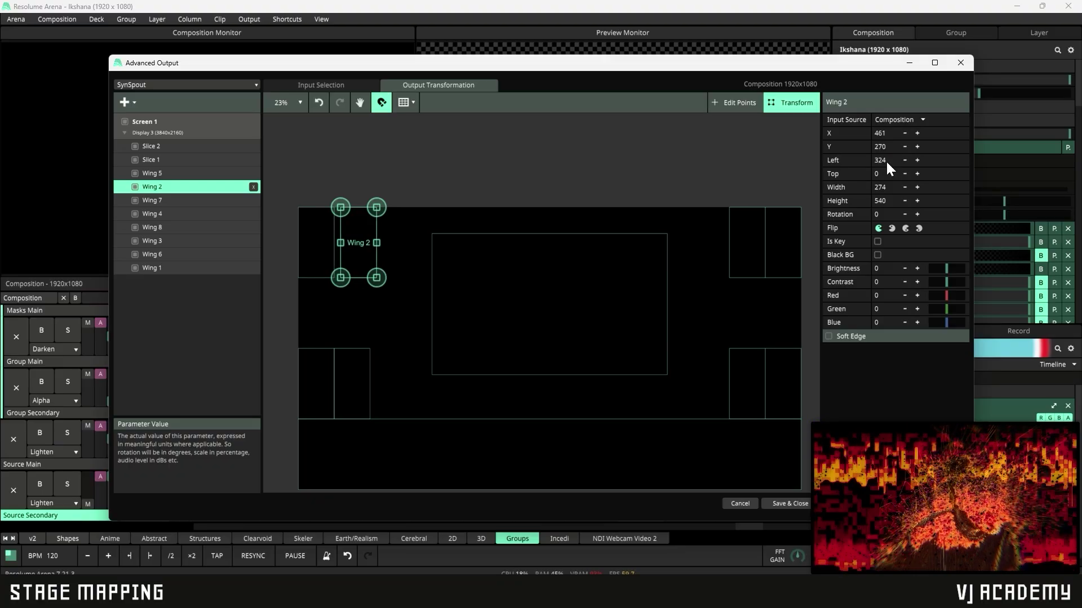
left_click(355, 327)
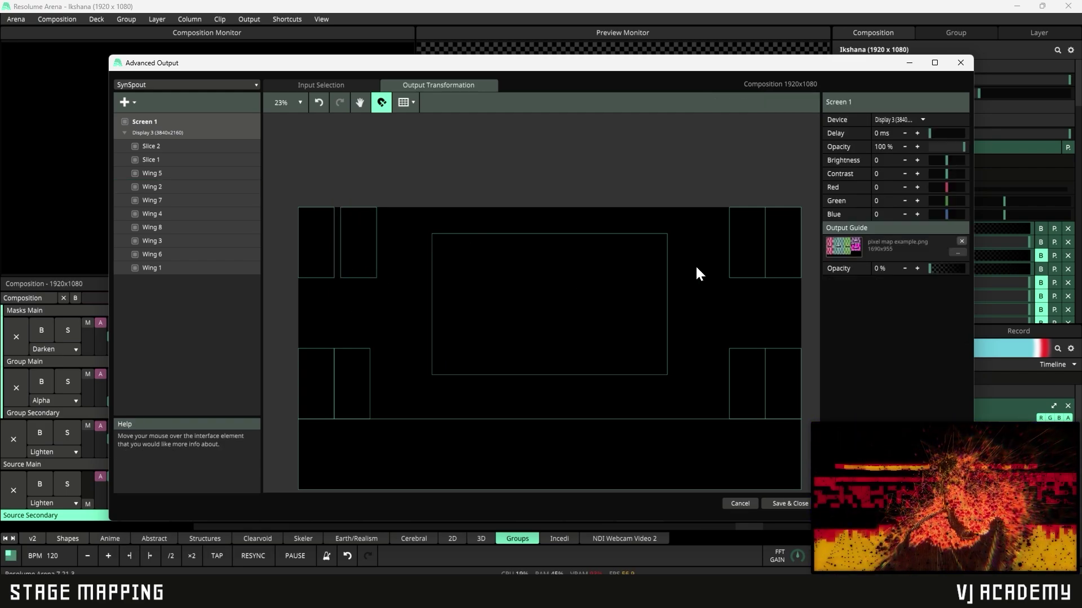
left_click(738, 248)
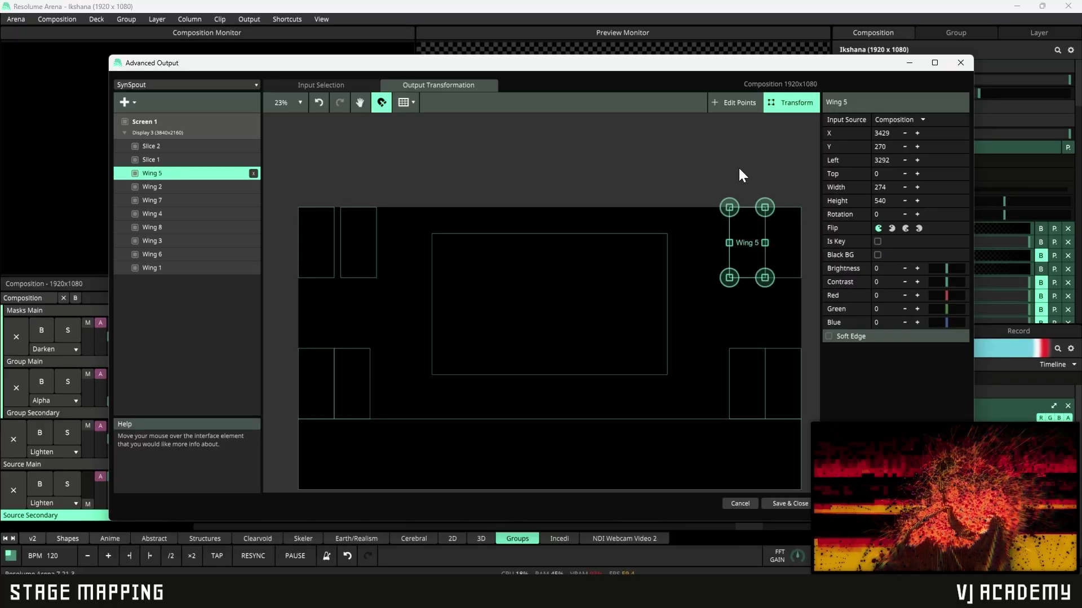
double_click(887, 160)
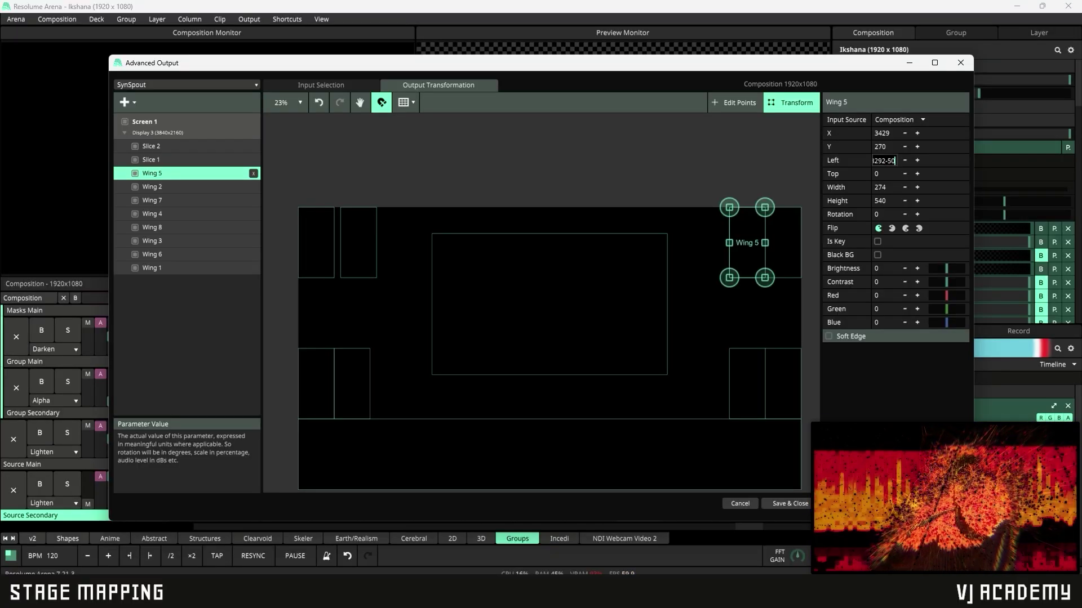
type("-50")
key("Return")
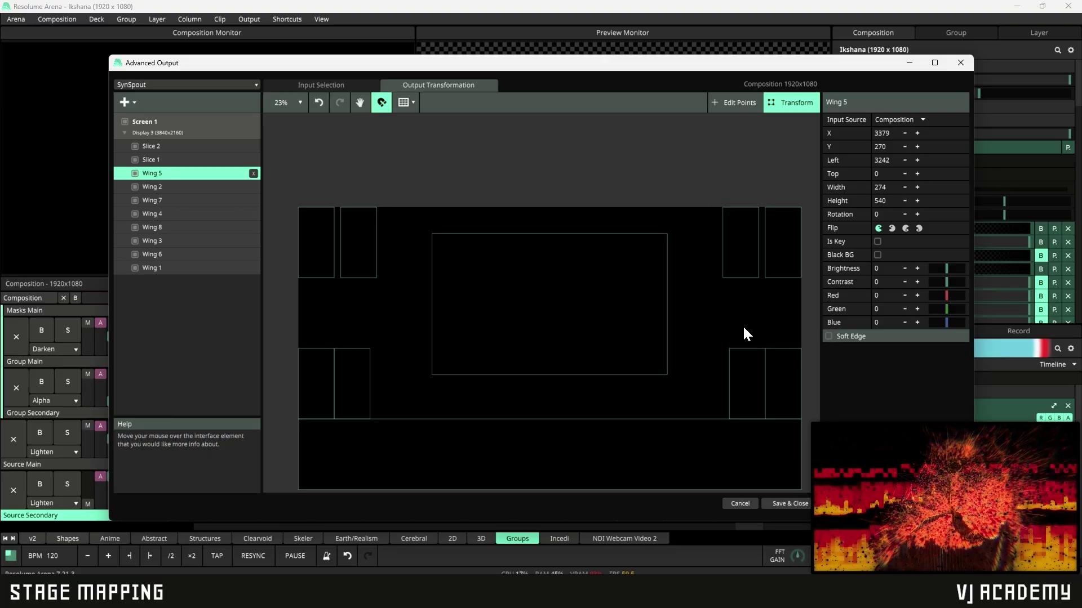
left_click(734, 330)
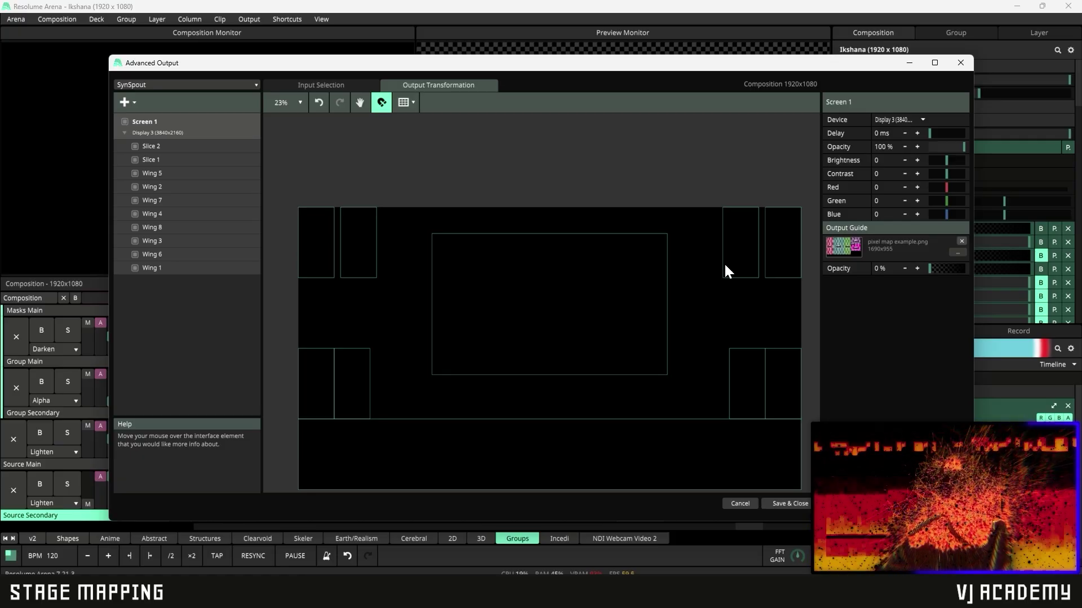
Zoom and pan the Output Transformation view to watch the live composition across all ten slices
scroll(721, 270, "down", 1)
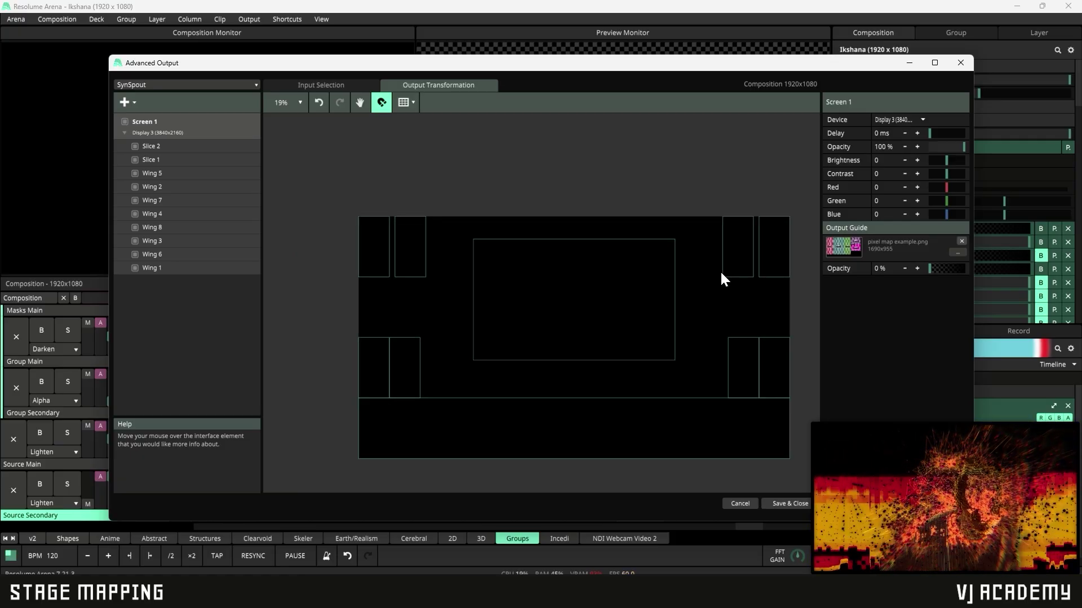
scroll(721, 270, "up", 2)
scroll(718, 310, "down", 1)
left_click_drag(735, 289, 709, 265)
scroll(713, 274, "down", 2)
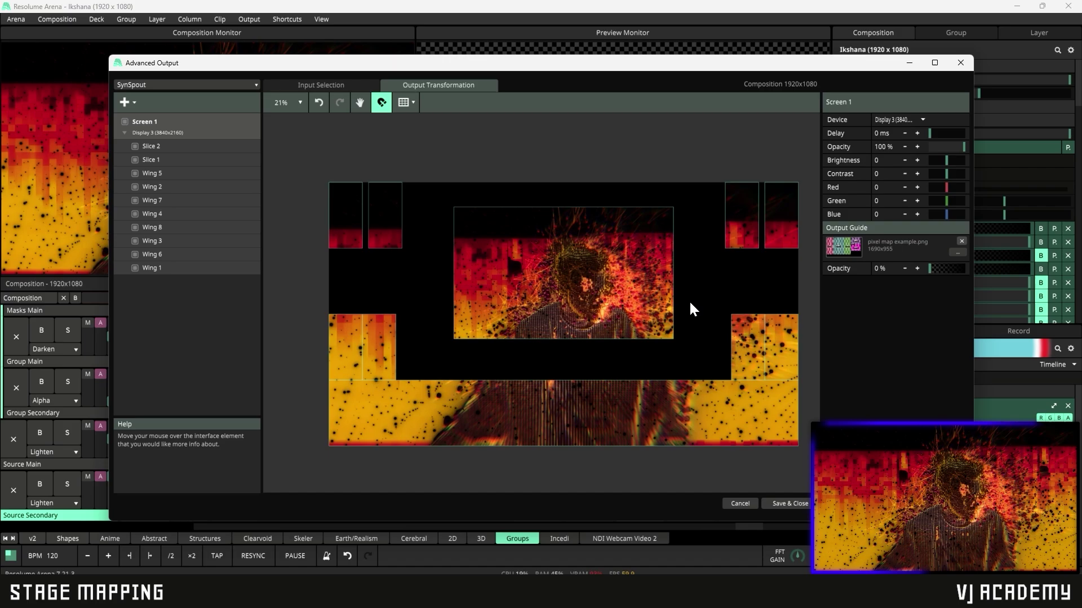
left_click_drag(706, 320, 690, 313)
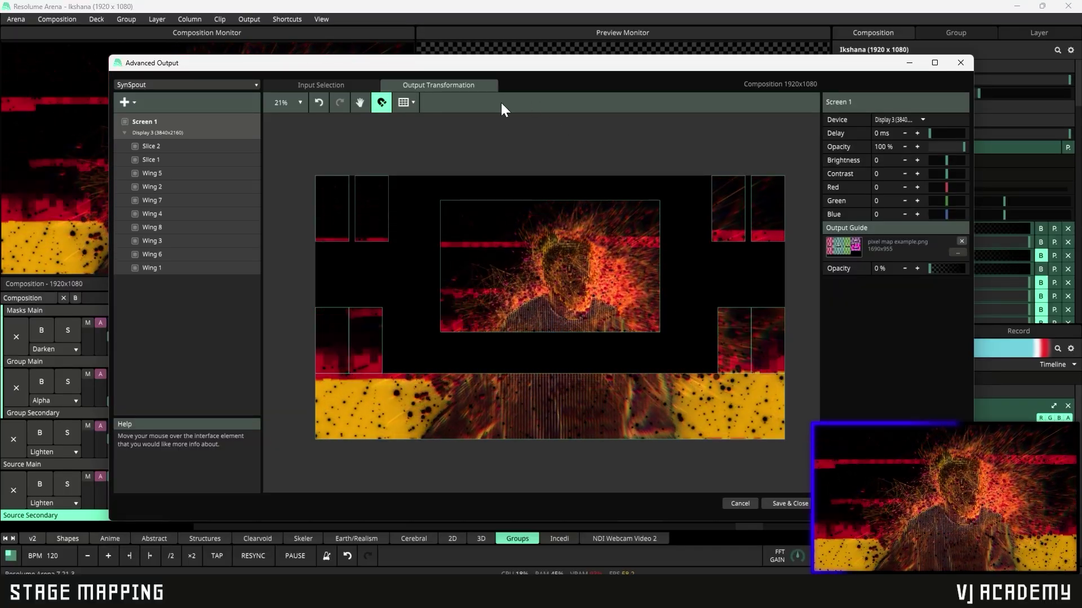
scroll(589, 283, "down", 2)
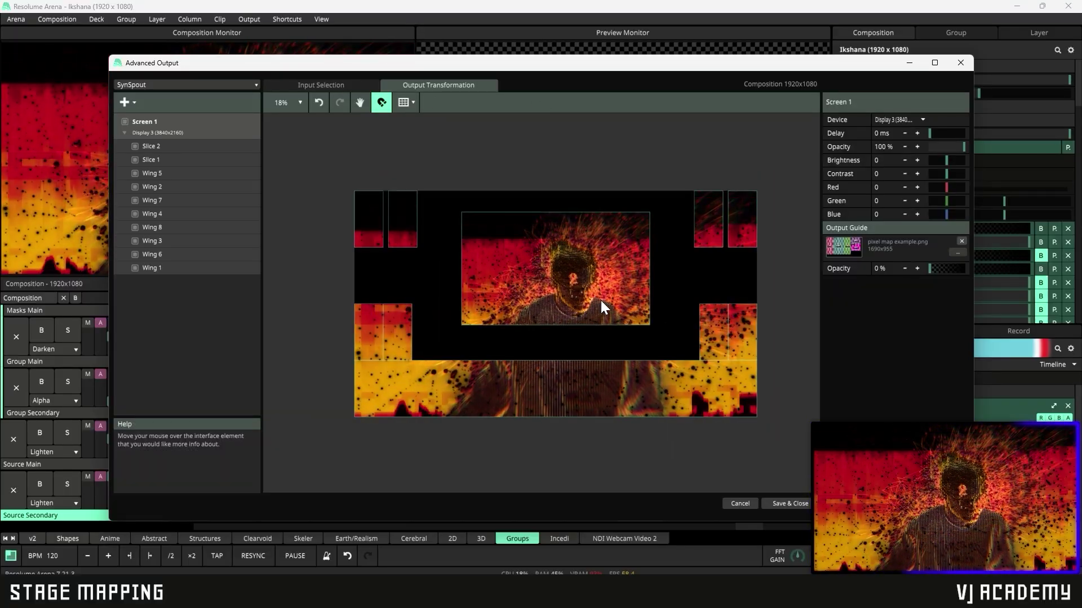